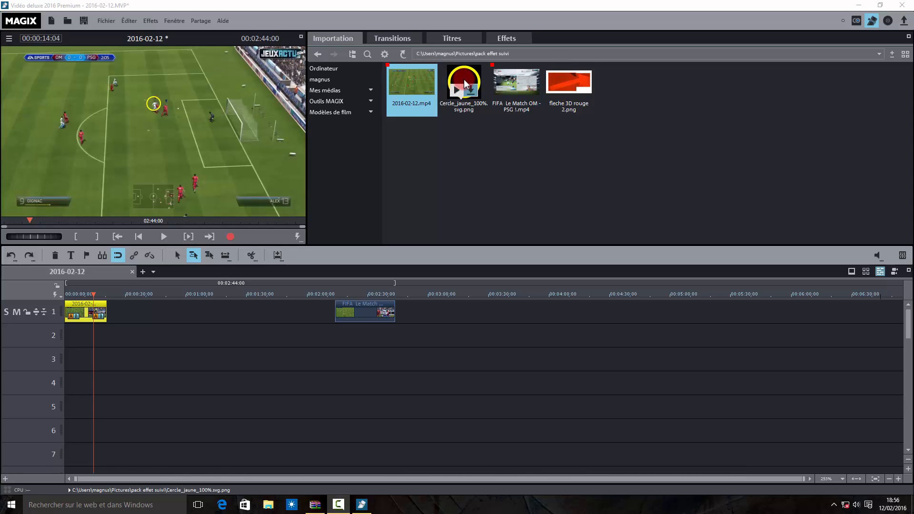
pyautogui.moveTo(463, 79); pyautogui.dragTo(466, 113)
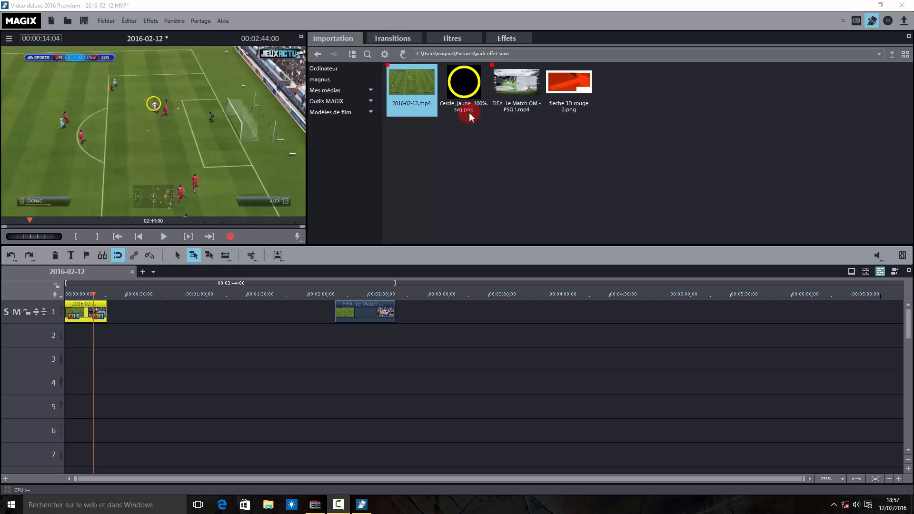
pyautogui.moveTo(469, 112)
pyautogui.mouseDown()
pyautogui.moveTo(468, 72)
pyautogui.moveTo(490, 36)
pyautogui.moveTo(501, 35)
pyautogui.moveTo(501, 103)
pyautogui.moveTo(462, 147)
pyautogui.moveTo(460, 85)
pyautogui.mouseUp()
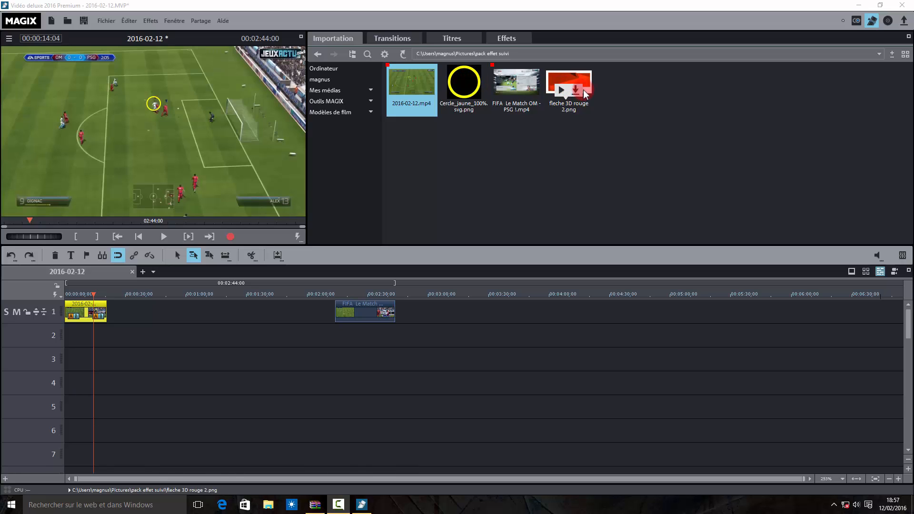
pyautogui.click(607, 193)
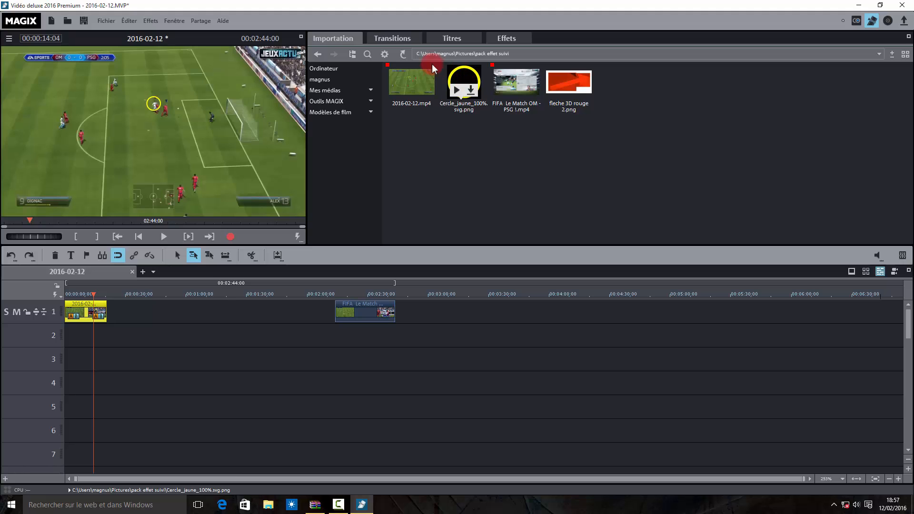
# - Play the finished circle-tracking example from the beginning in the enlarged preview, then restore the normal layout
pyautogui.click(300, 38)
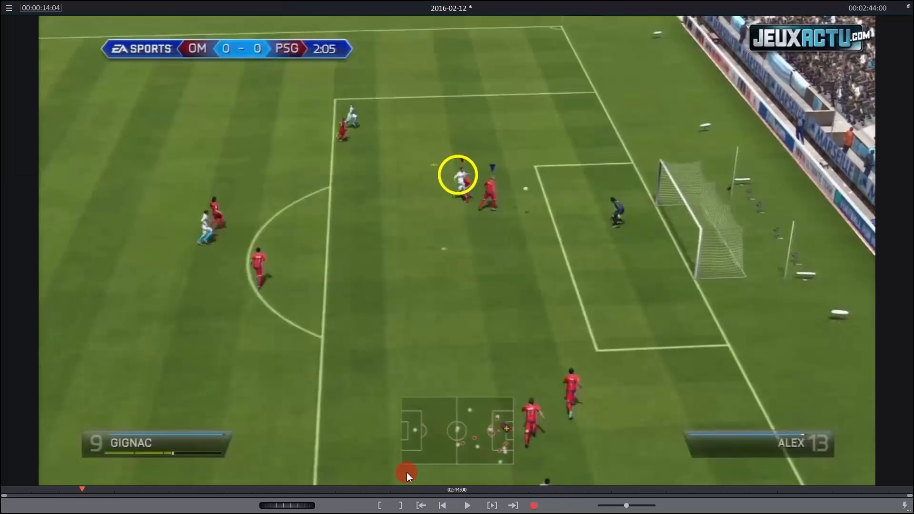
pyautogui.moveTo(82, 489); pyautogui.dragTo(3, 499)
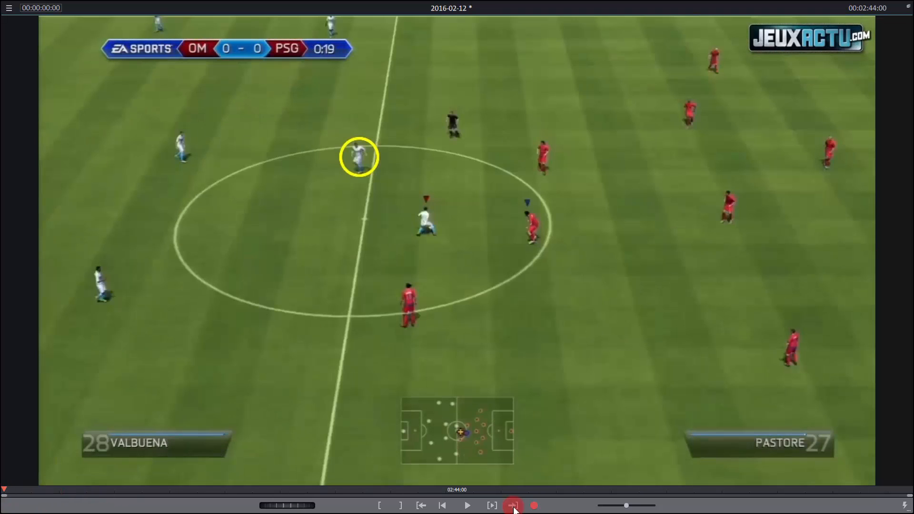
pyautogui.click(466, 505)
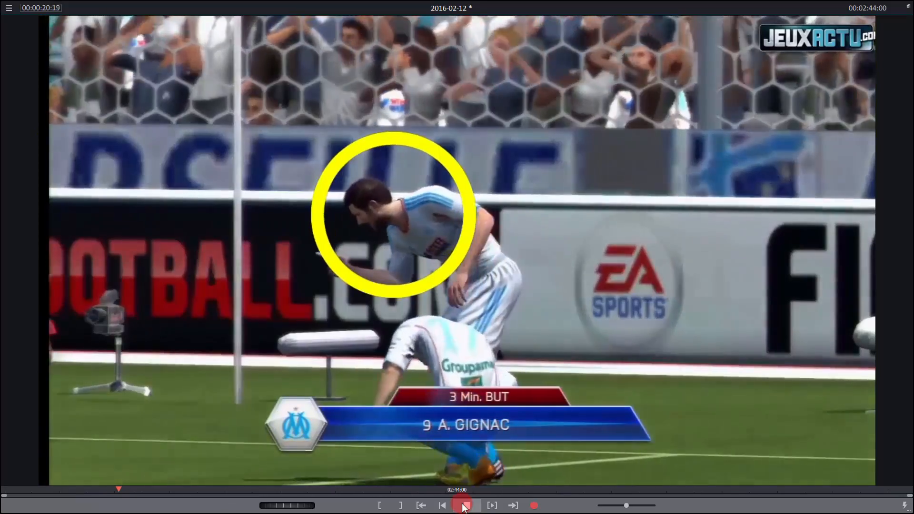
pyautogui.click(465, 506)
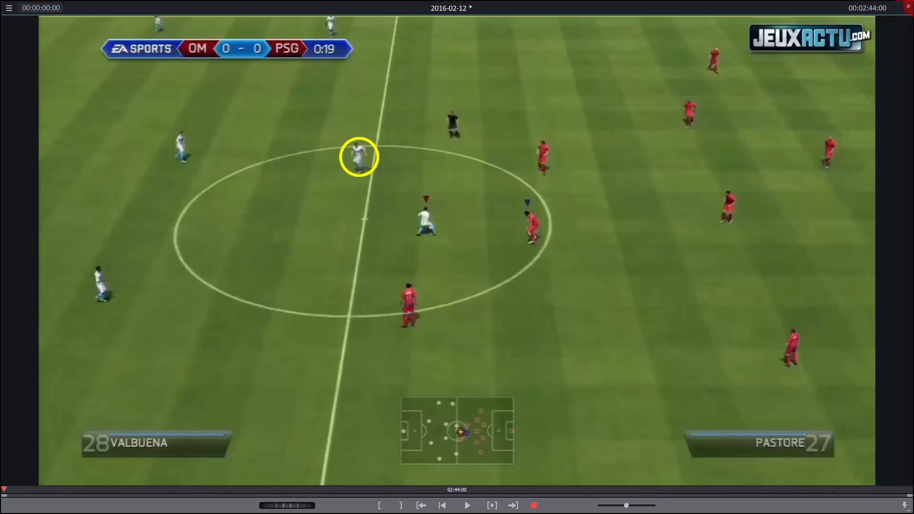
pyautogui.click(907, 7)
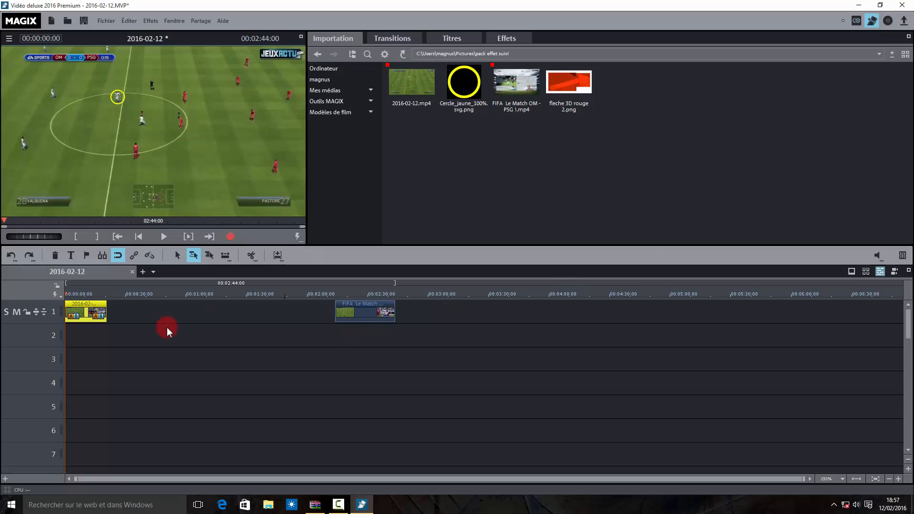
# - Delete the 2016-02-12 clip from track 1 and move the FIFA Le Match OM - PSG clip to the timeline start
pyautogui.press('Delete')
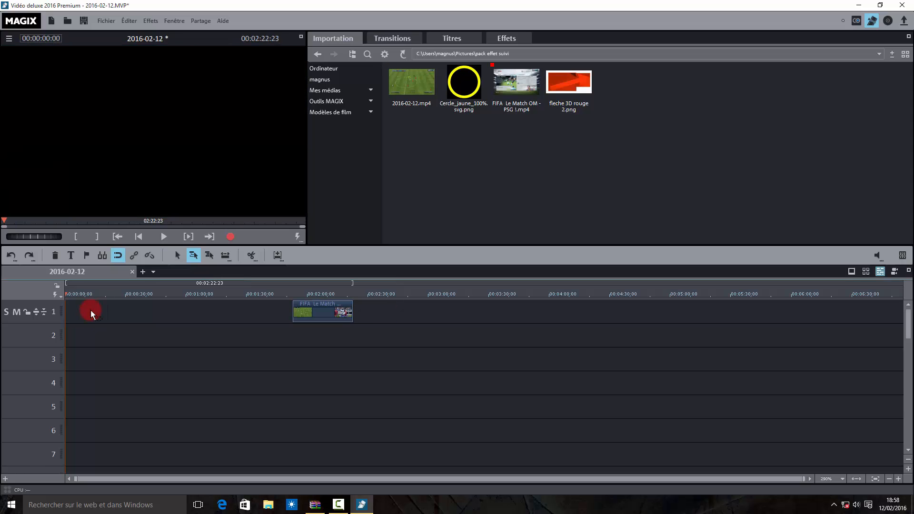
pyautogui.moveTo(321, 308); pyautogui.dragTo(88, 301)
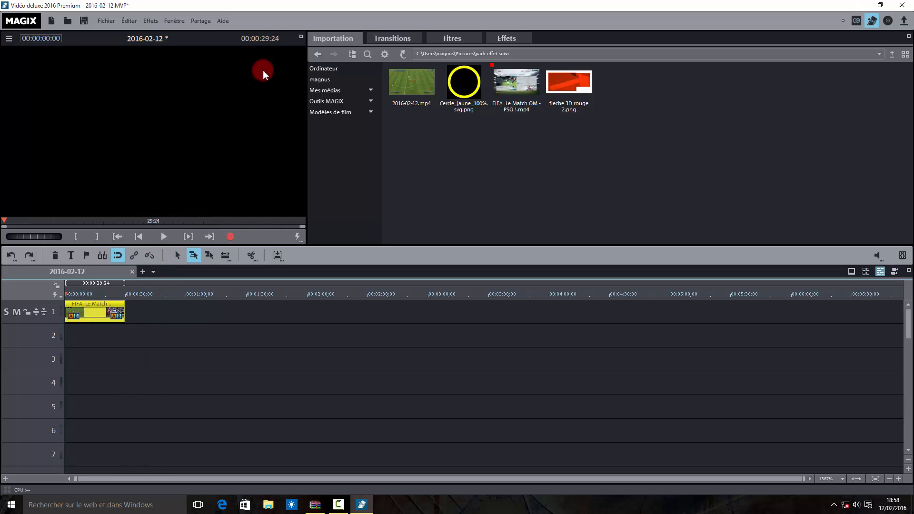
pyautogui.click(899, 479)
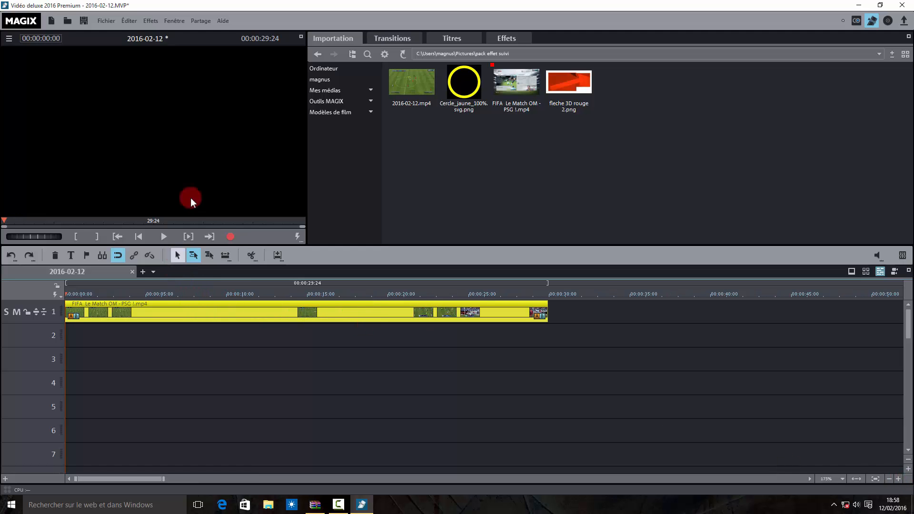
pyautogui.click(300, 37)
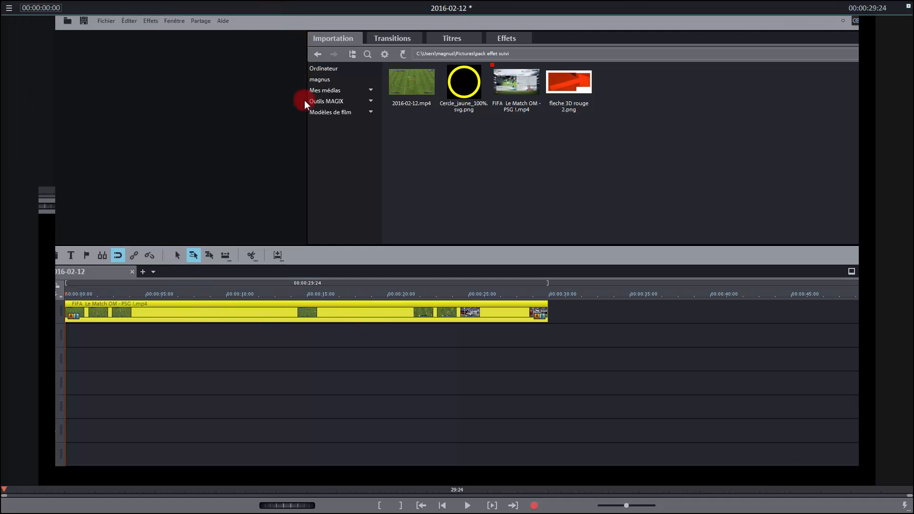
pyautogui.click(907, 6)
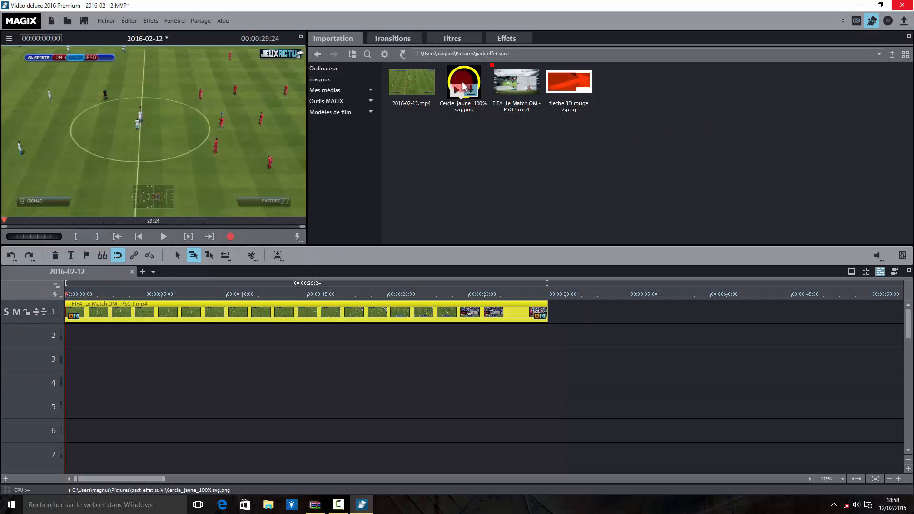
# - Place Cercle_jaune_100%.svg.png at the start of track 2 and unmute that track
pyautogui.moveTo(462, 83); pyautogui.dragTo(93, 336)
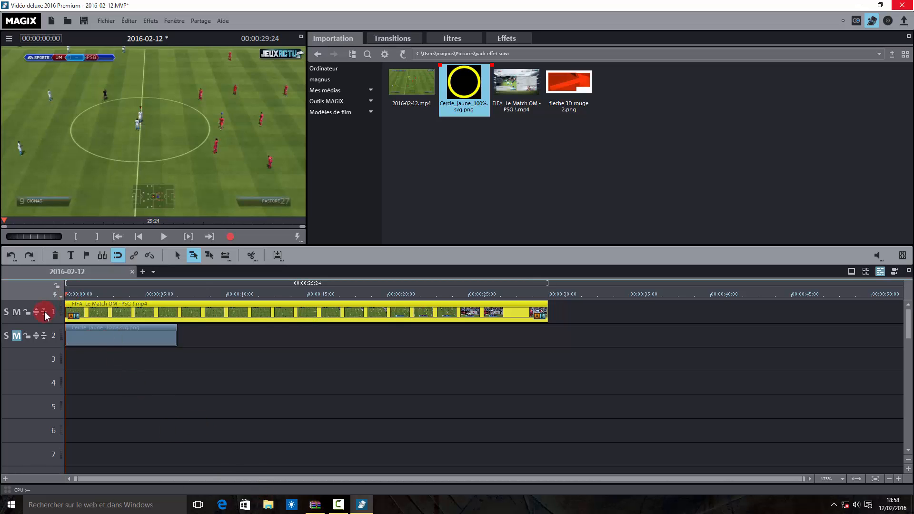
pyautogui.click(17, 335)
pyautogui.click(175, 109)
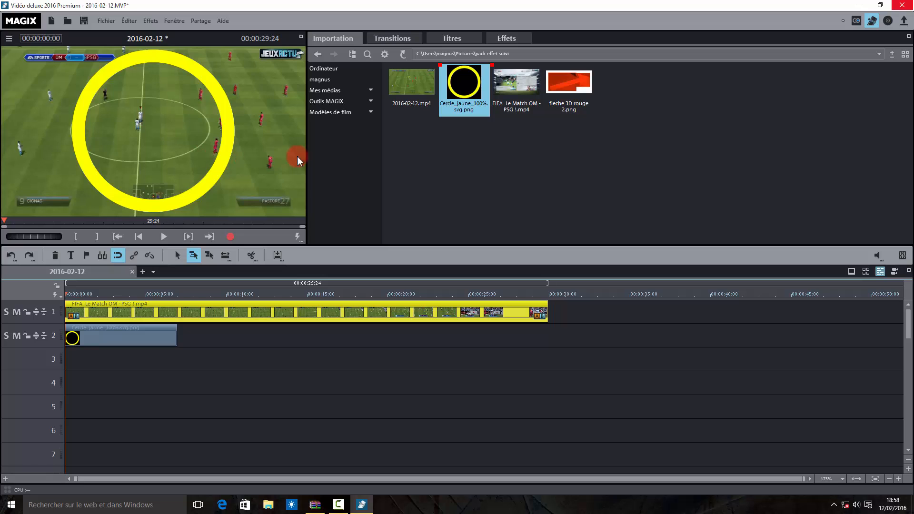
# - Open the Position / Taille effect settings
pyautogui.click(518, 38)
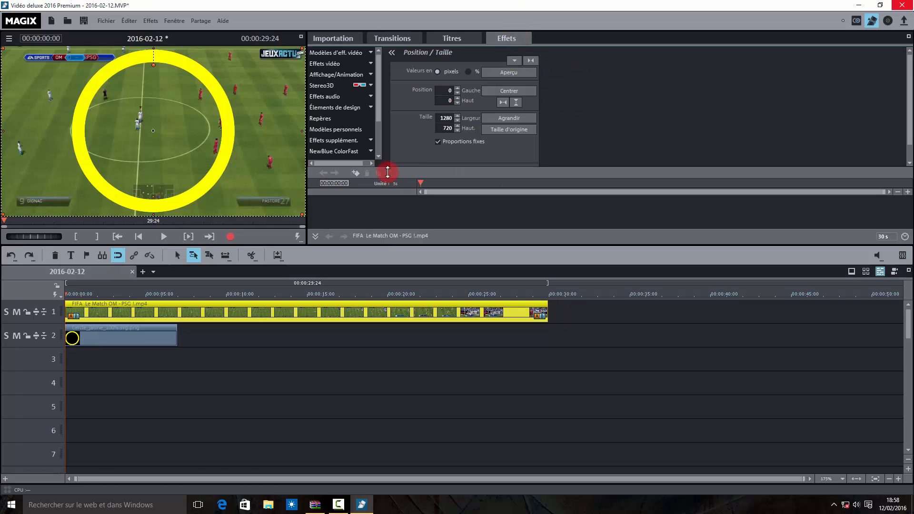
pyautogui.click(350, 75)
pyautogui.click(347, 64)
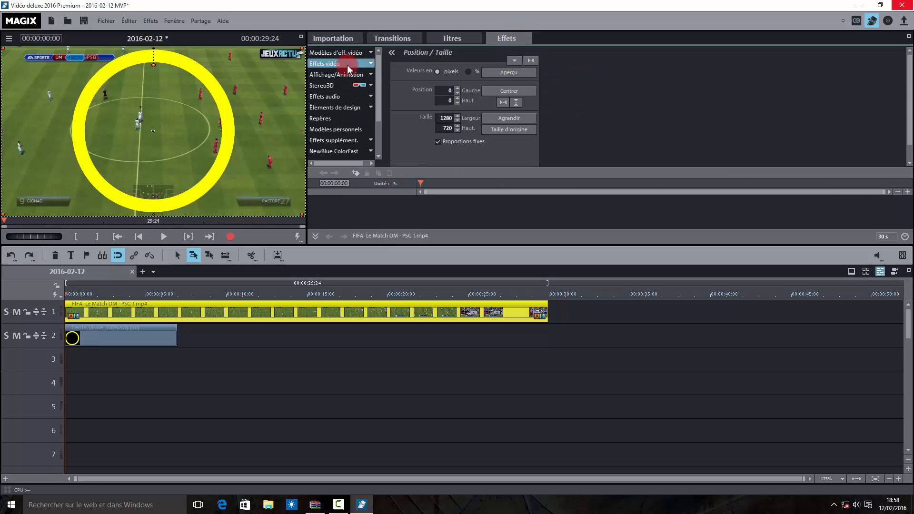
pyautogui.click(341, 107)
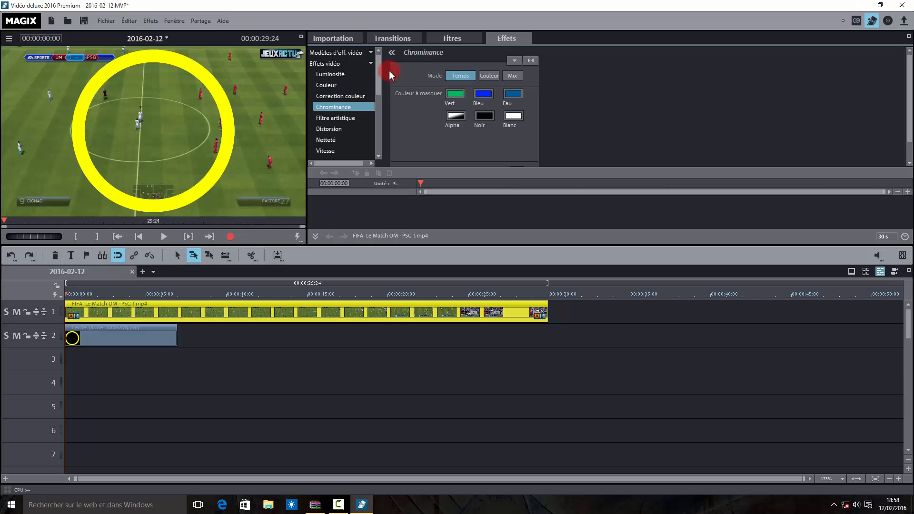
pyautogui.moveTo(381, 83); pyautogui.dragTo(378, 107)
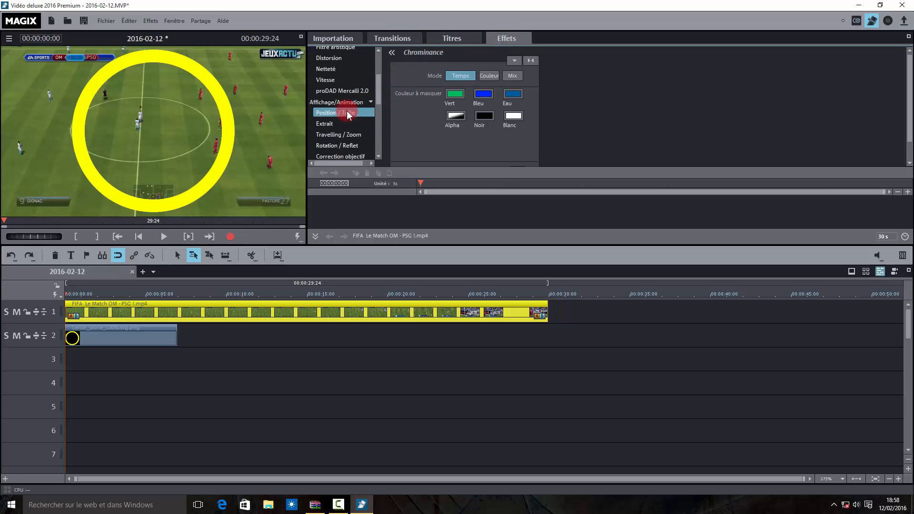
pyautogui.click(346, 112)
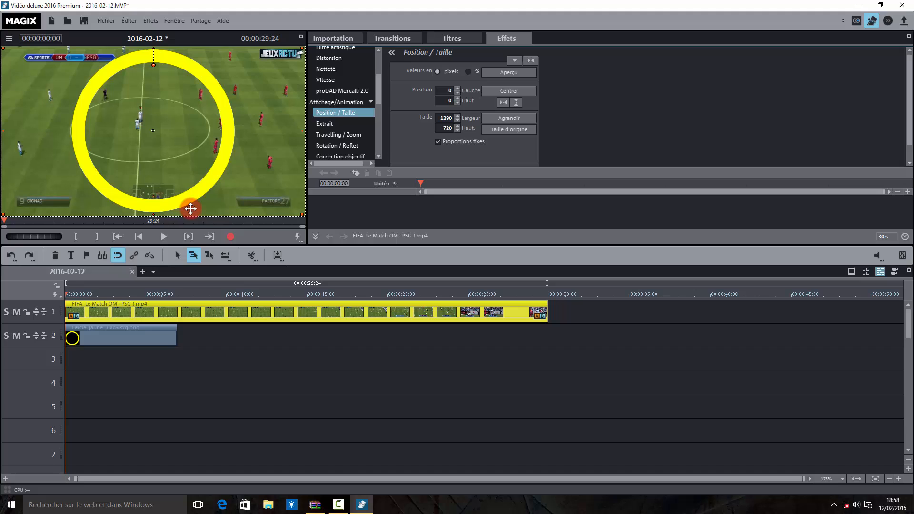
# - Extend the yellow circle clip to the end of the match clip and return the playhead to 00:00:00:00
pyautogui.click(139, 338)
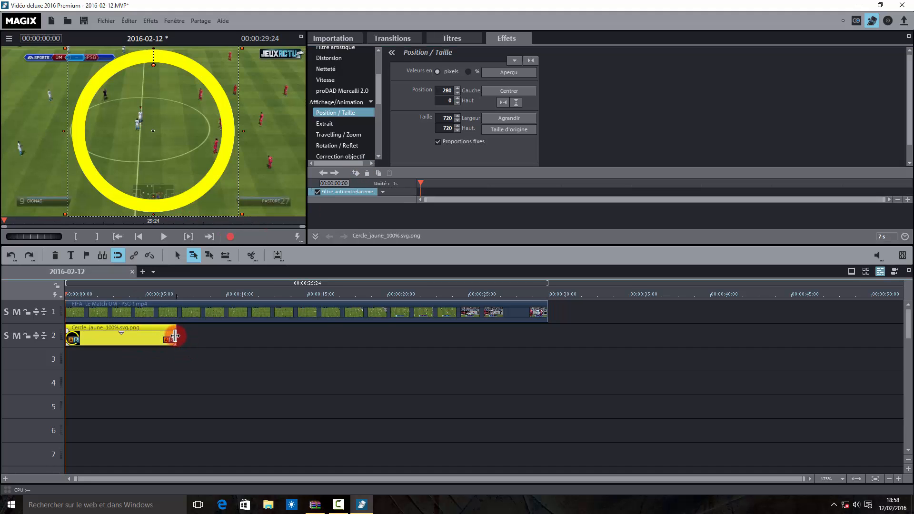
pyautogui.moveTo(175, 336); pyautogui.dragTo(547, 338)
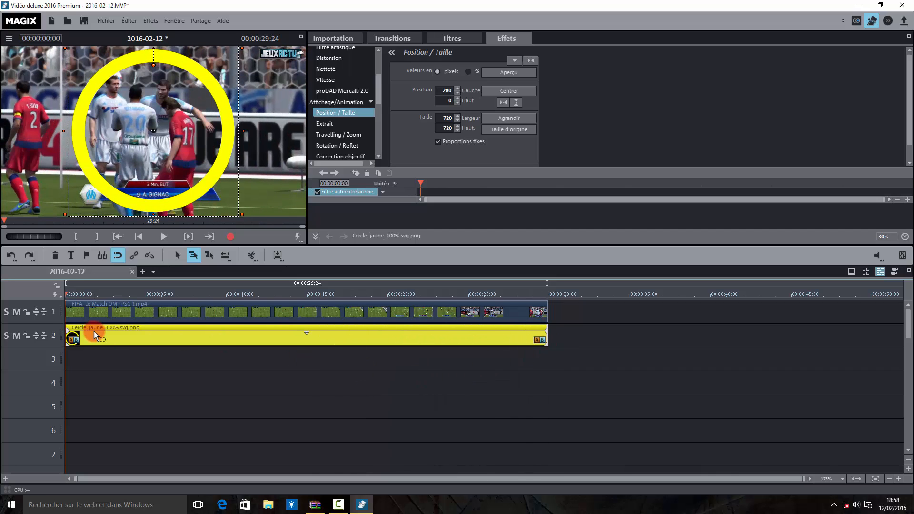
pyautogui.moveTo(68, 294); pyautogui.dragTo(65, 294)
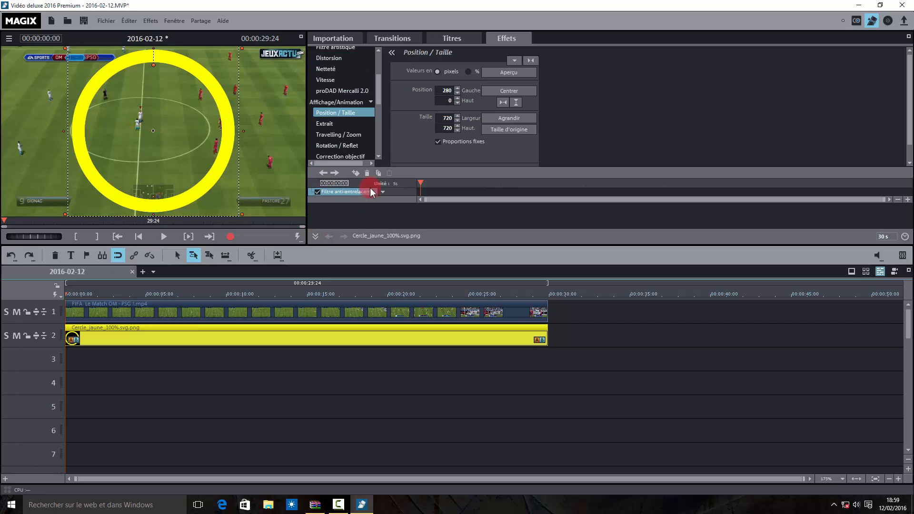
# - Shrink the yellow circle to 69 × 69 pixels and position it at 553, 258 around the upper white-shirted player at the kick-off spot
pyautogui.scroll(-2, 908, 114)
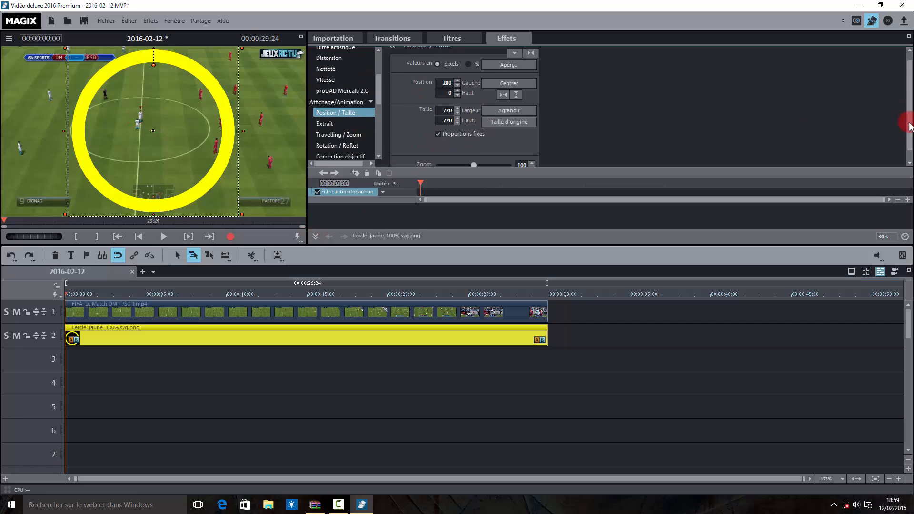
pyautogui.moveTo(472, 155); pyautogui.dragTo(442, 159)
pyautogui.moveTo(153, 130); pyautogui.dragTo(141, 117)
pyautogui.click(300, 37)
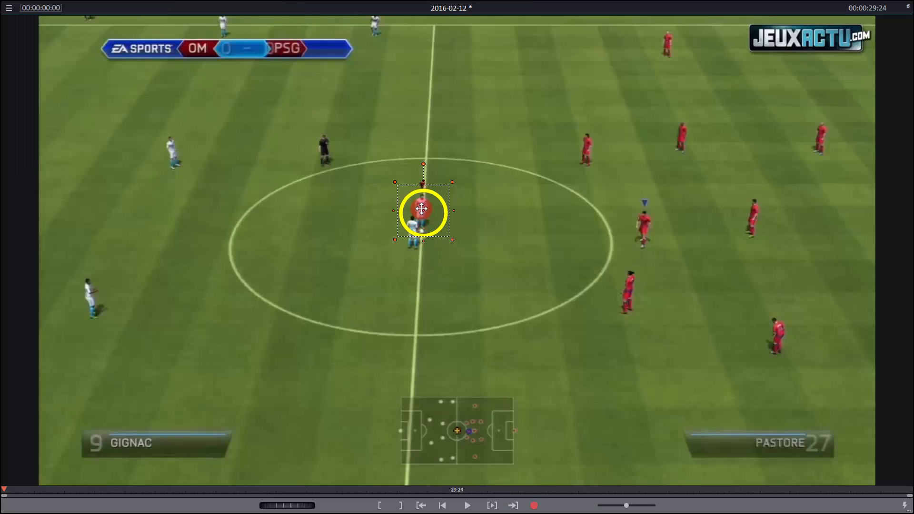
pyautogui.moveTo(422, 212); pyautogui.dragTo(421, 207)
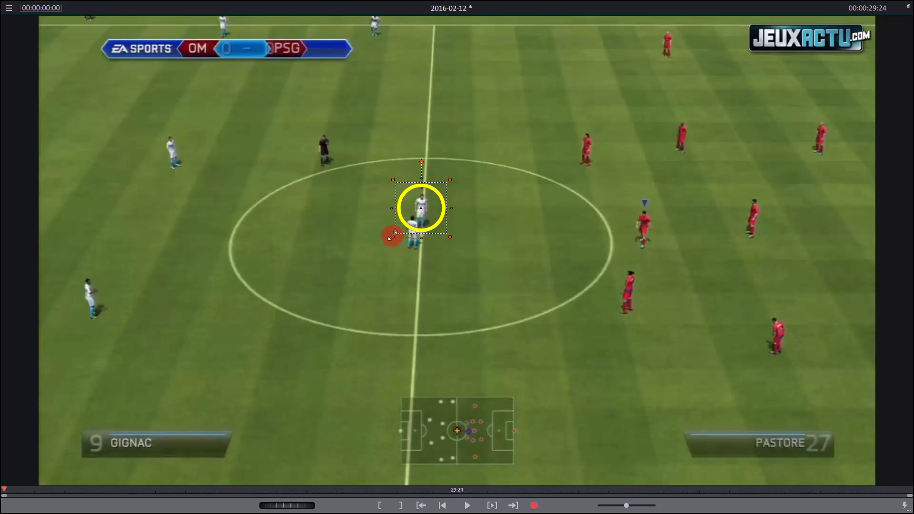
pyautogui.moveTo(392, 237); pyautogui.dragTo(415, 217)
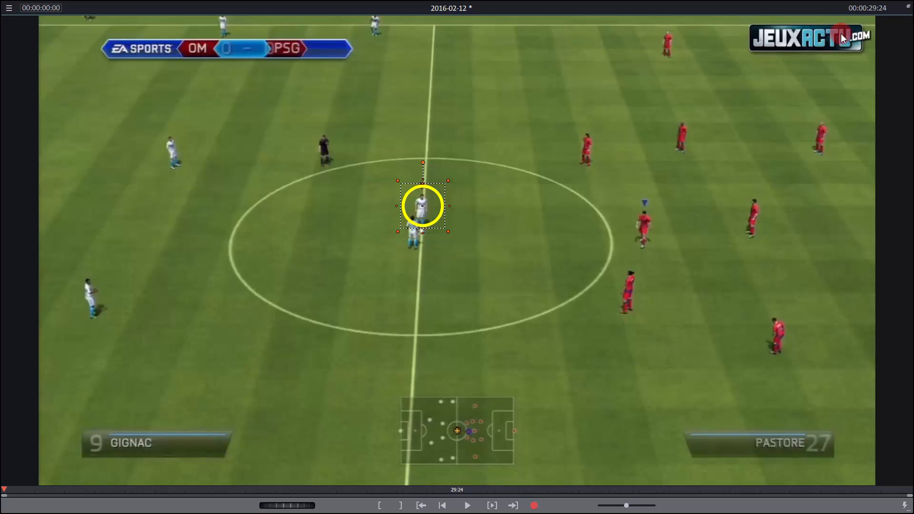
pyautogui.click(907, 6)
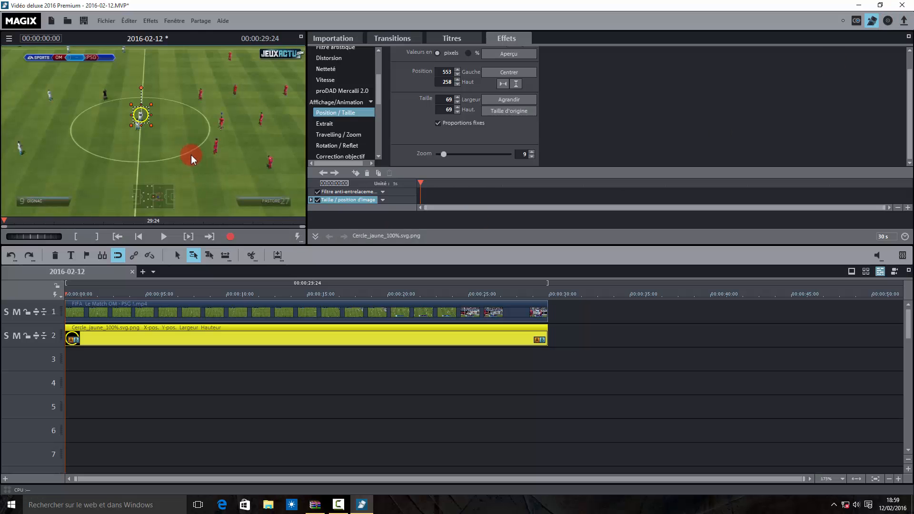
# - Add Taille / position d'image keyframes at 00:00:00:00 to the yellow circle clip and the FIFA match clip
pyautogui.click(418, 183)
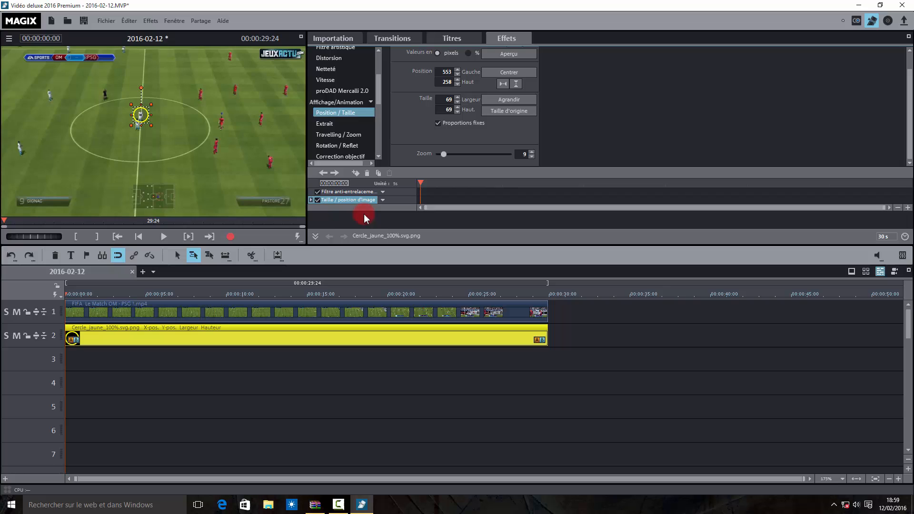
pyautogui.click(357, 173)
pyautogui.click(96, 312)
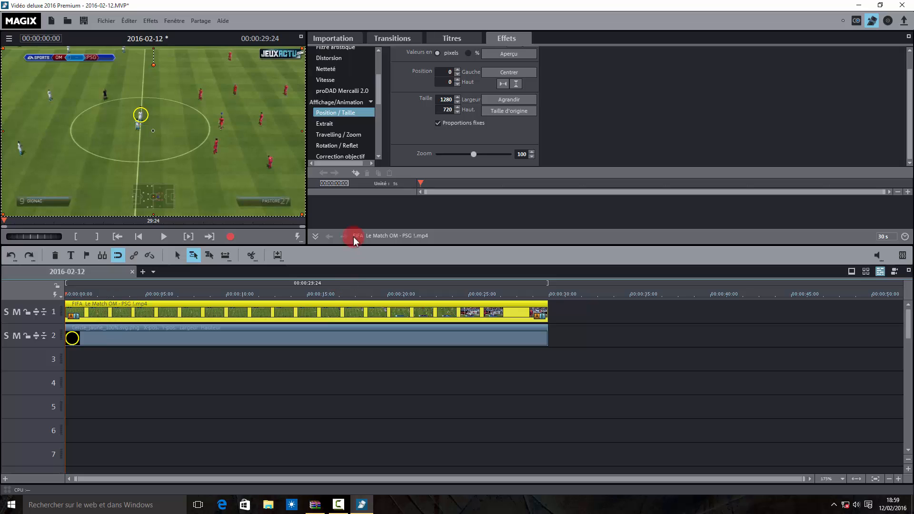
pyautogui.click(356, 172)
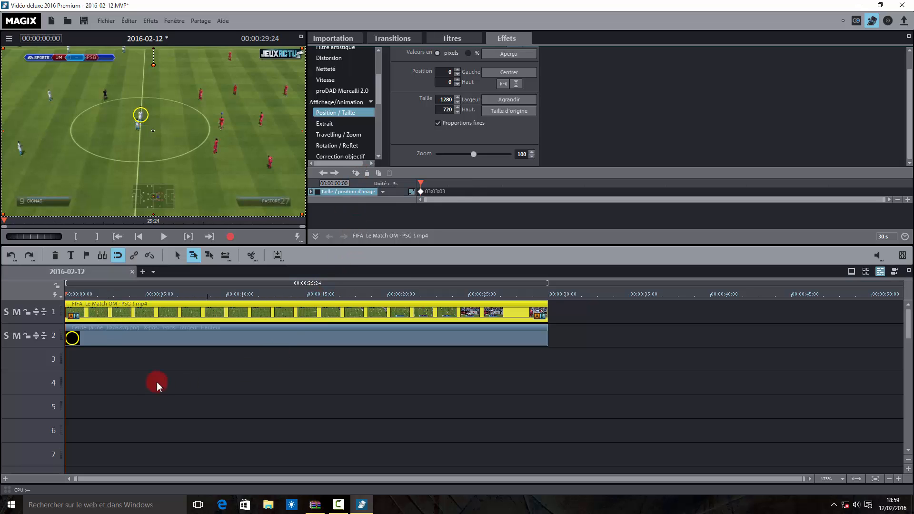
# - Keyframe the yellow circle's position at 541, 258 over the tracked player at 00:00:01:20
pyautogui.moveTo(72, 296); pyautogui.dragTo(94, 293)
pyautogui.click(99, 337)
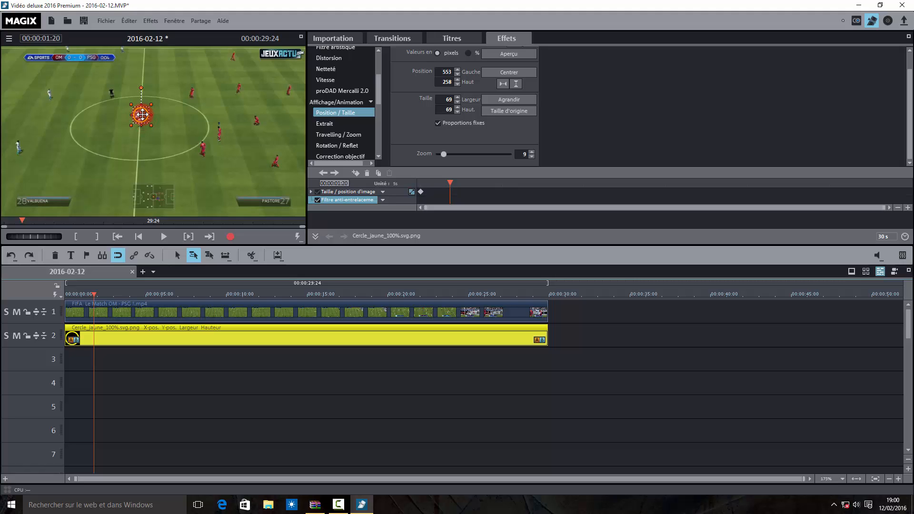
pyautogui.click(300, 37)
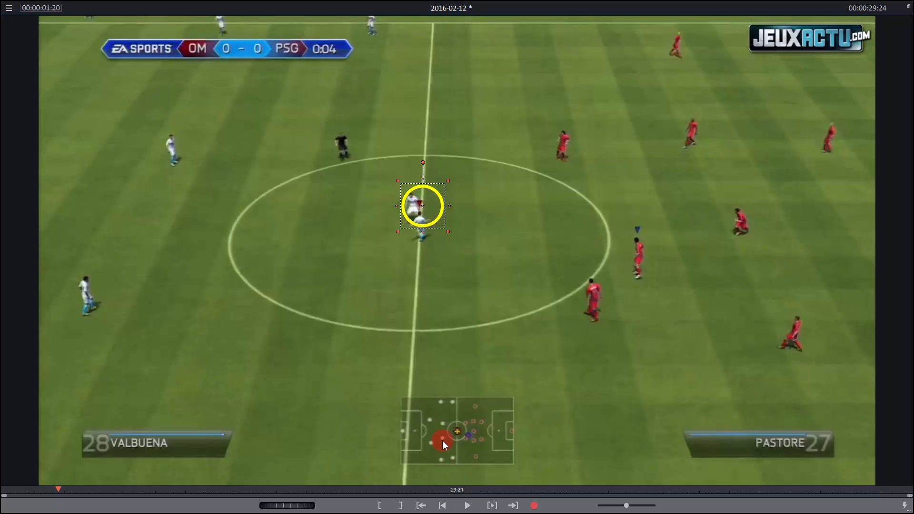
pyautogui.click(908, 7)
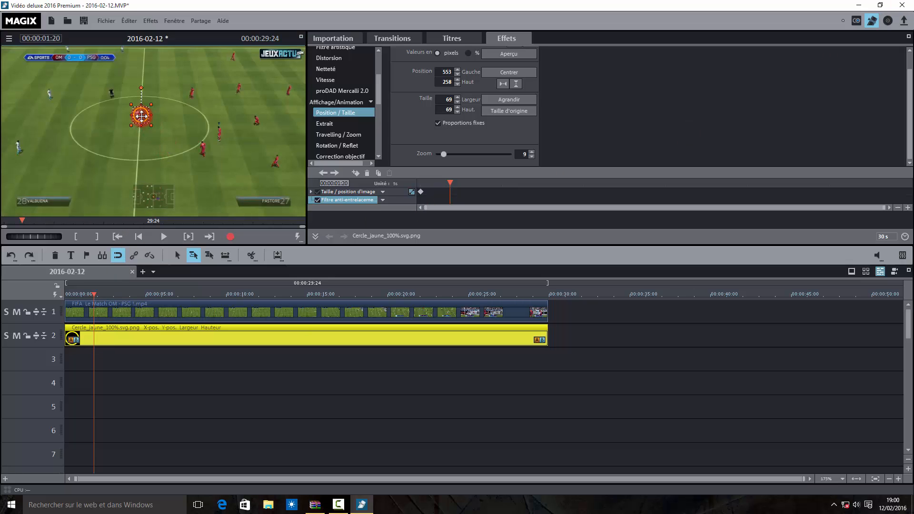
pyautogui.moveTo(142, 115); pyautogui.dragTo(138, 116)
pyautogui.click(452, 196)
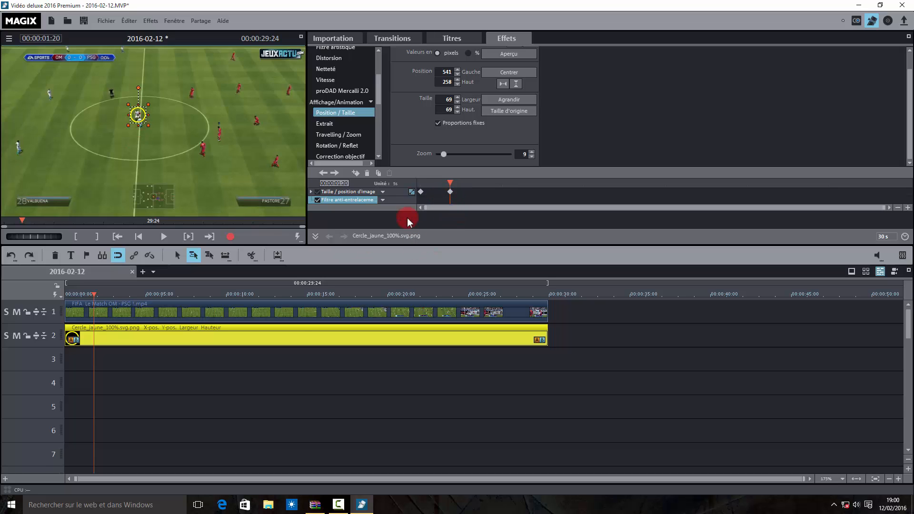
# - Add a Taille / position d'image keyframe at 00:00:01:20 to the FIFA match clip
pyautogui.click(109, 306)
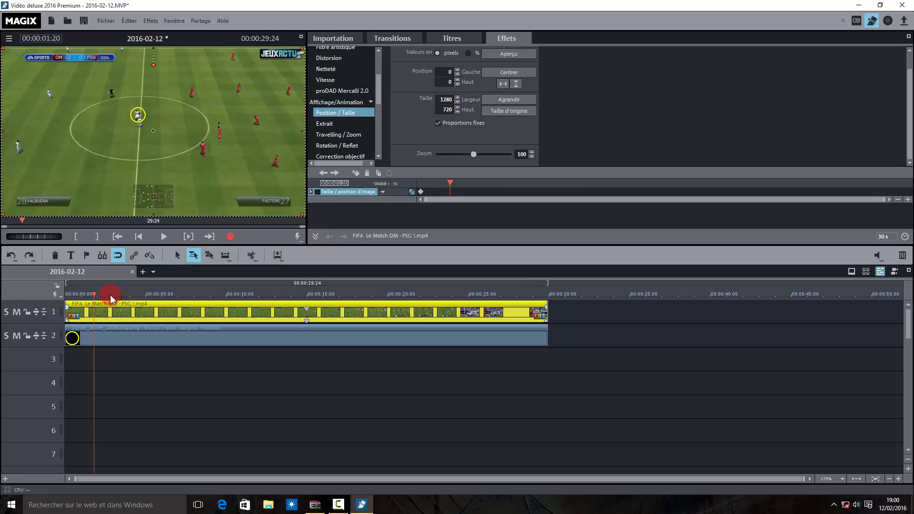
pyautogui.click(464, 187)
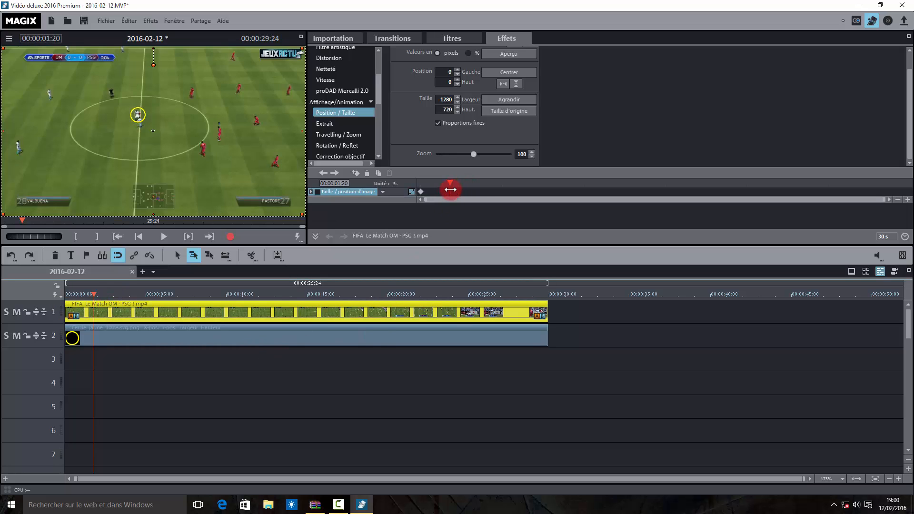
pyautogui.click(356, 173)
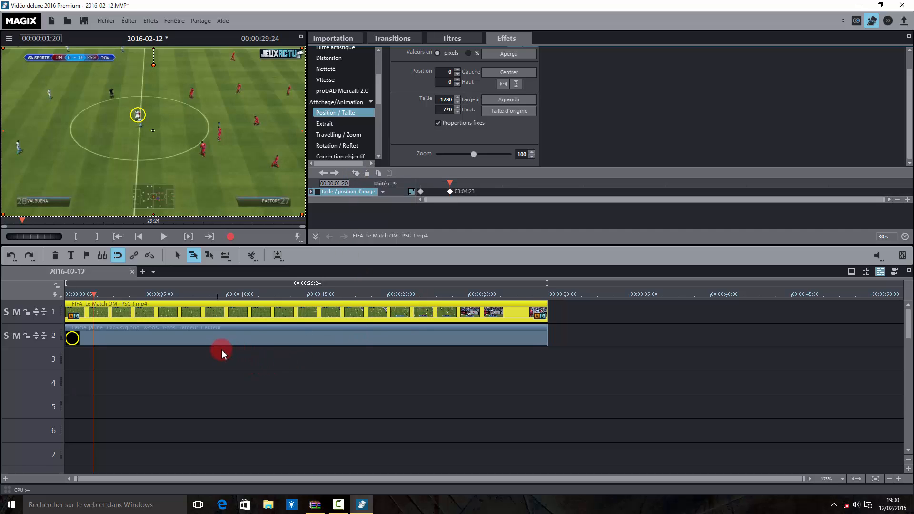
# - Keyframe the yellow circle's position at 485, 226 over the tracked player at 00:00:02:16
pyautogui.click(231, 338)
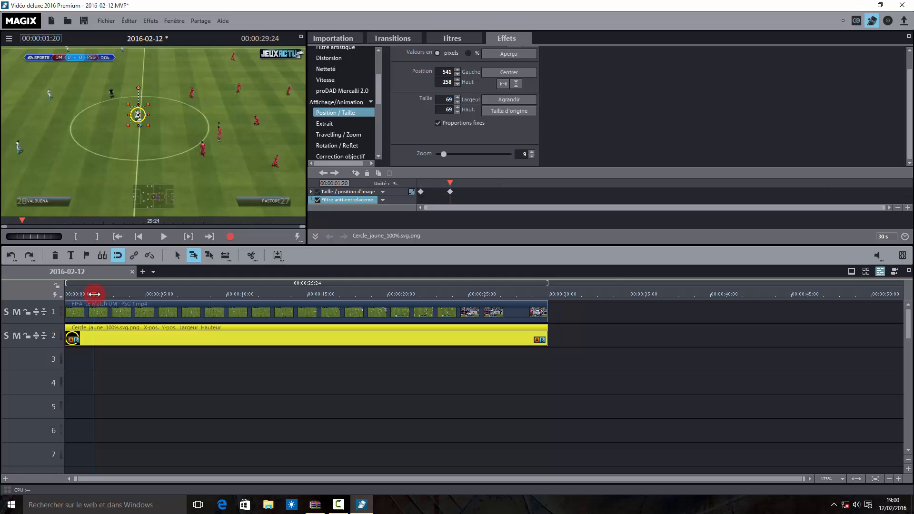
pyautogui.moveTo(94, 294); pyautogui.dragTo(106, 289)
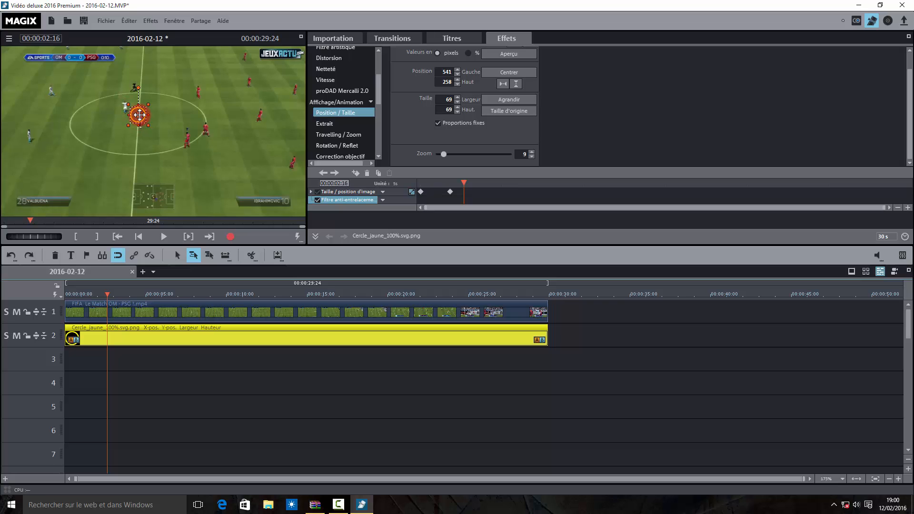
pyautogui.moveTo(138, 115); pyautogui.dragTo(128, 109)
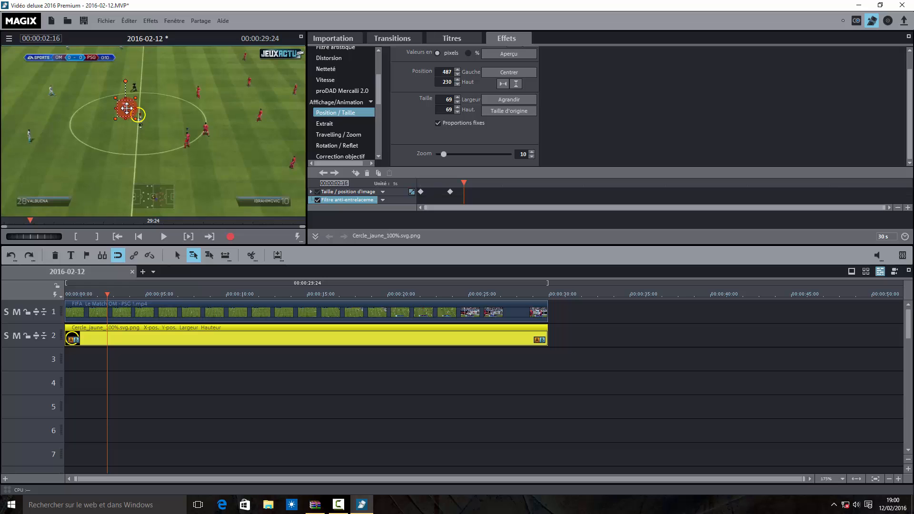
pyautogui.moveTo(126, 108); pyautogui.dragTo(126, 107)
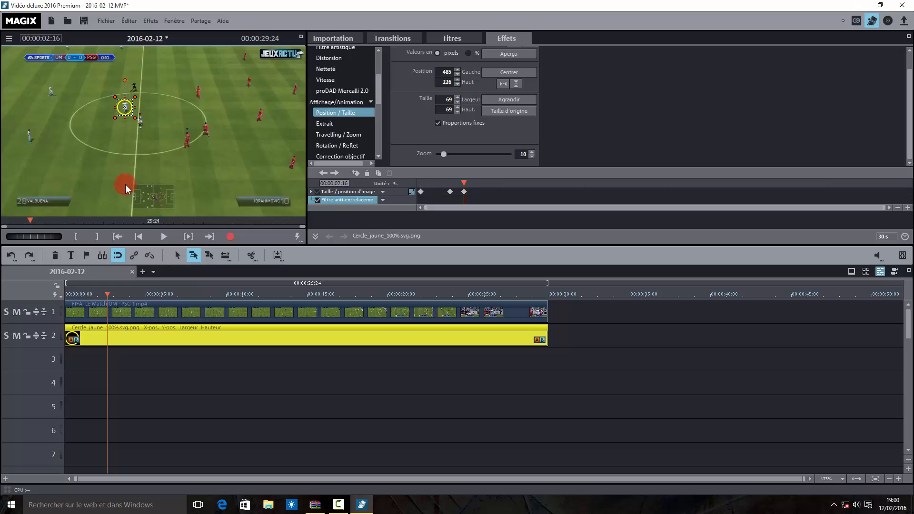
# - Enlarge the yellow circle to 80 × 80 pixels at position 481, 221 around the tracked player at 00:00:02:16, checking it in the full-size preview
pyautogui.click(299, 37)
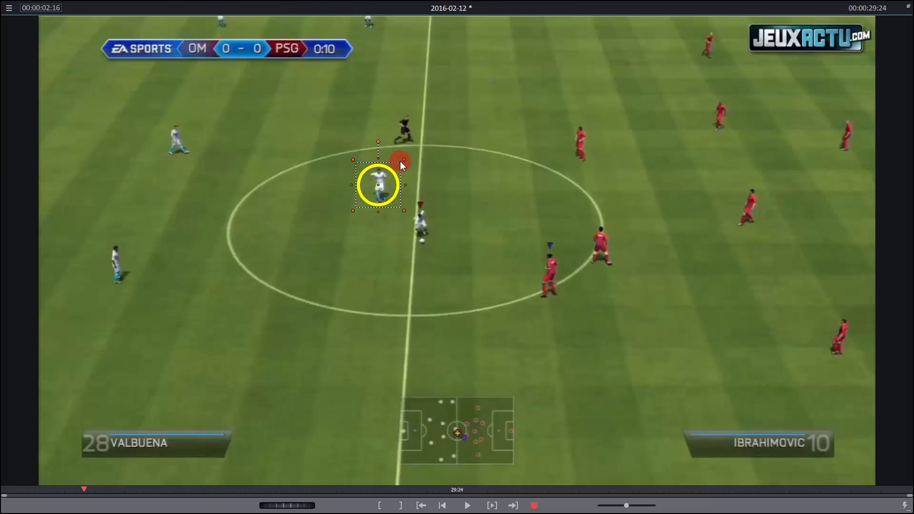
pyautogui.moveTo(403, 157)
pyautogui.mouseDown()
pyautogui.moveTo(410, 152)
pyautogui.moveTo(391, 172)
pyautogui.mouseUp()
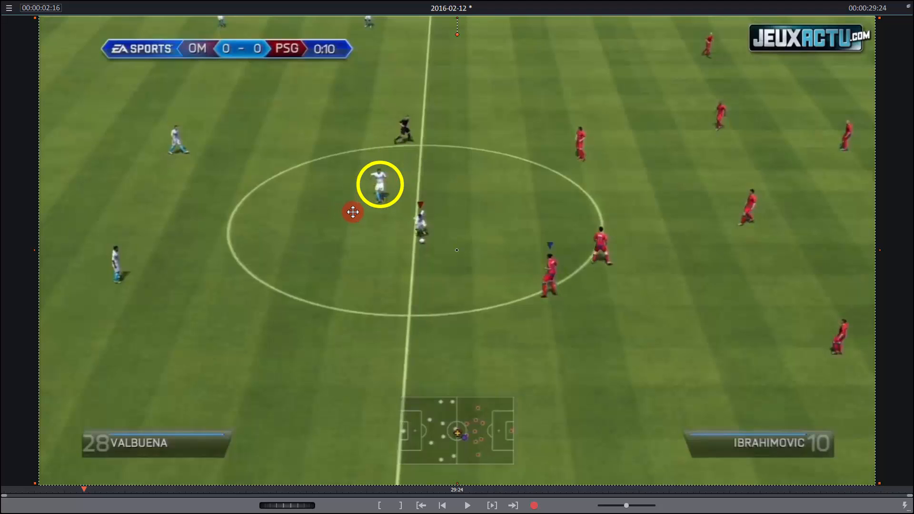
pyautogui.click(380, 187)
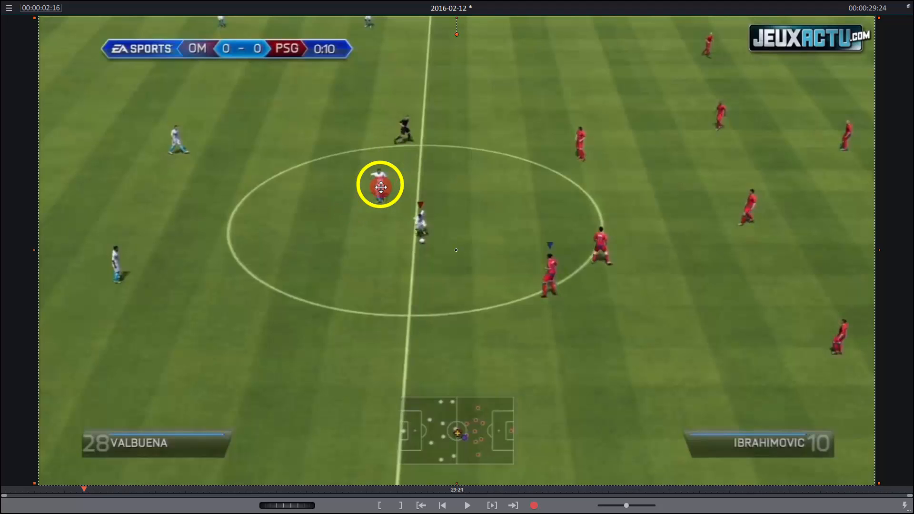
pyautogui.click(908, 6)
pyautogui.click(11, 255)
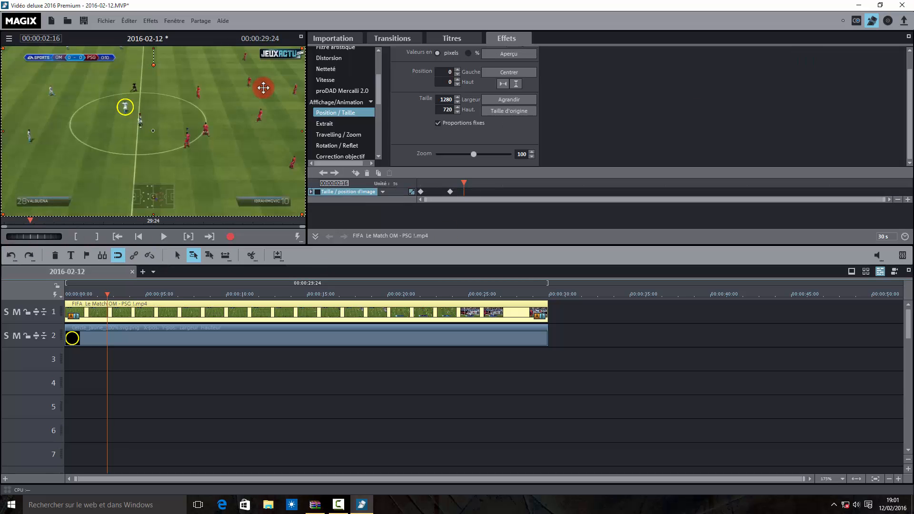
pyautogui.click(150, 331)
pyautogui.click(145, 336)
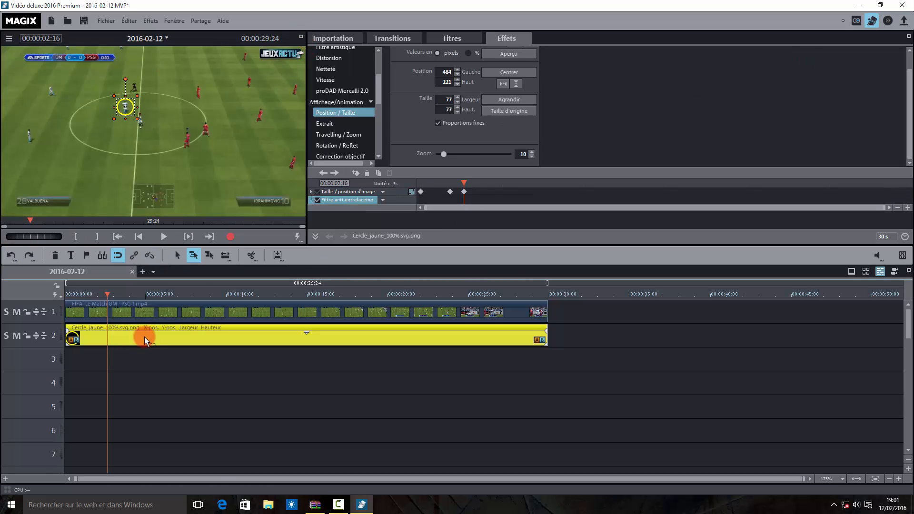
pyautogui.click(301, 37)
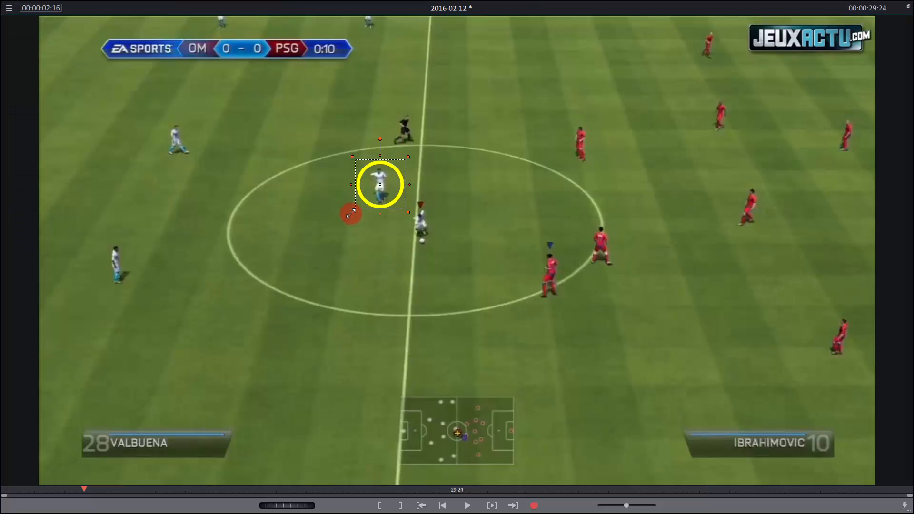
pyautogui.moveTo(351, 213); pyautogui.dragTo(349, 216)
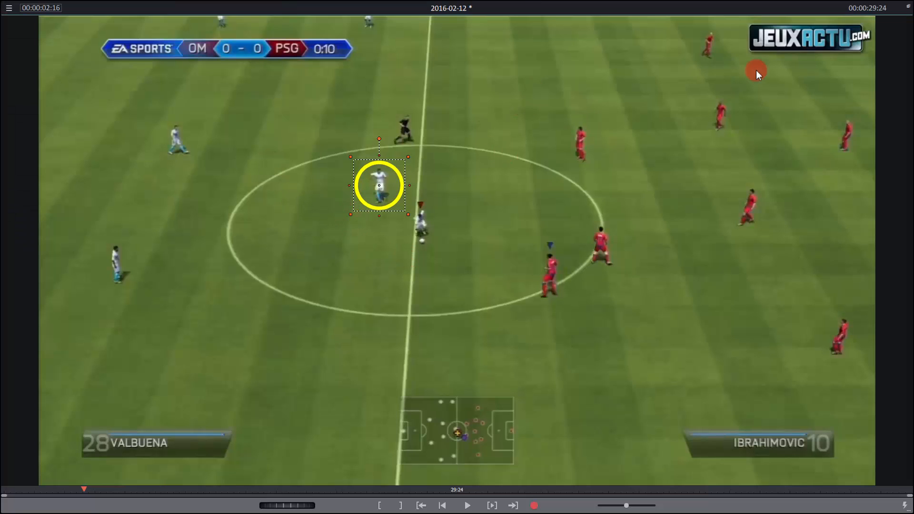
pyautogui.click(907, 6)
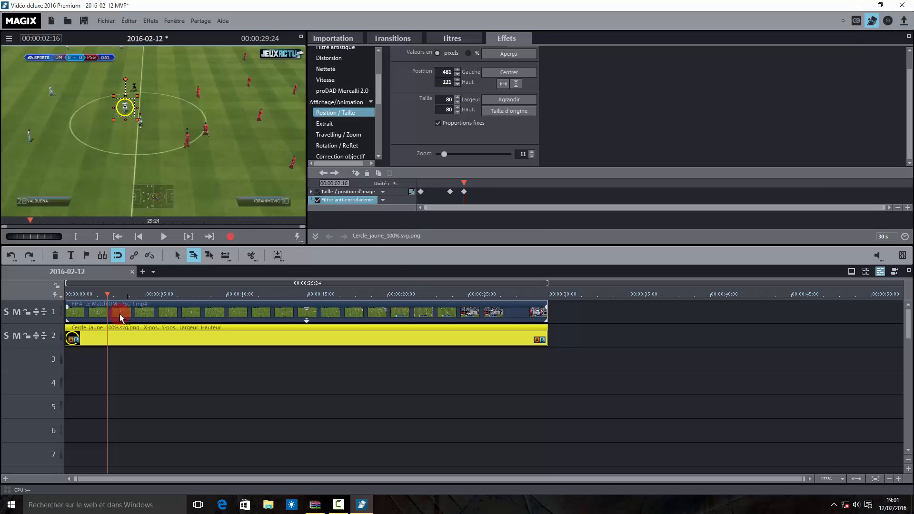
# - Add a Taille / position d'image keyframe at 00:00:02:16 to the FIFA match clip and reselect the yellow circle clip
pyautogui.click(204, 309)
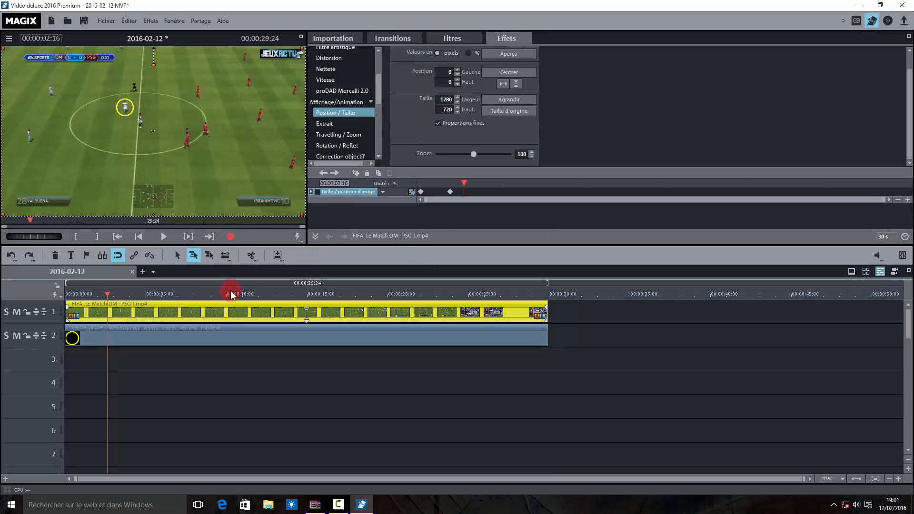
pyautogui.click(357, 173)
pyautogui.click(157, 340)
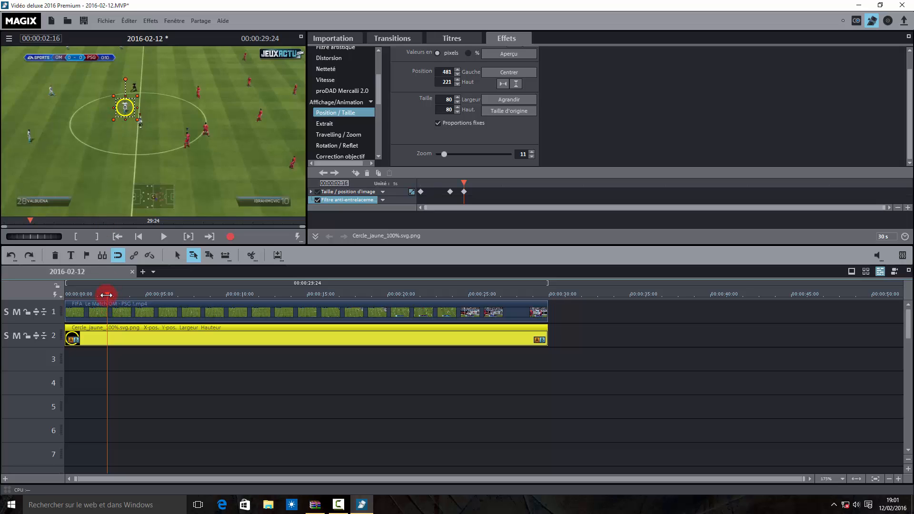
# - Keyframe the yellow circle at 467, 183 over the tracked player at 00:00:03:03 and add a matching keyframe to the match clip
pyautogui.moveTo(106, 295); pyautogui.dragTo(114, 295)
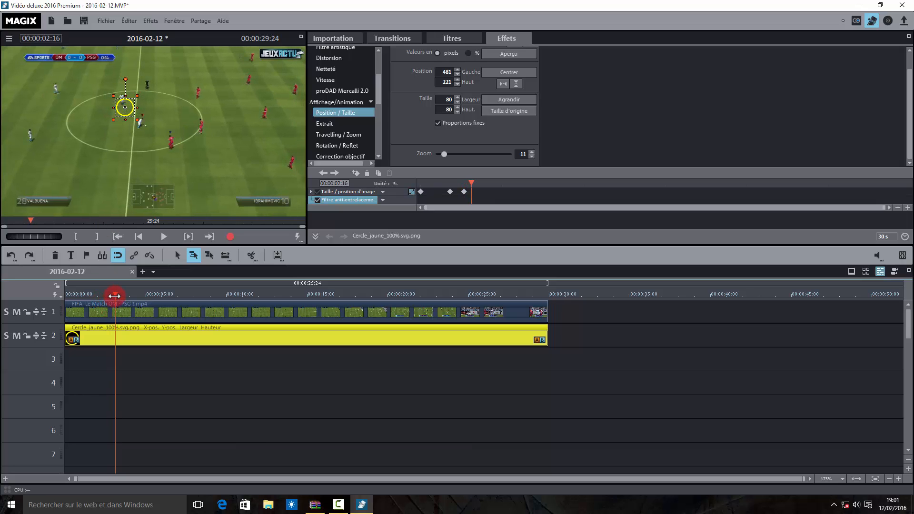
pyautogui.moveTo(125, 109); pyautogui.dragTo(122, 102)
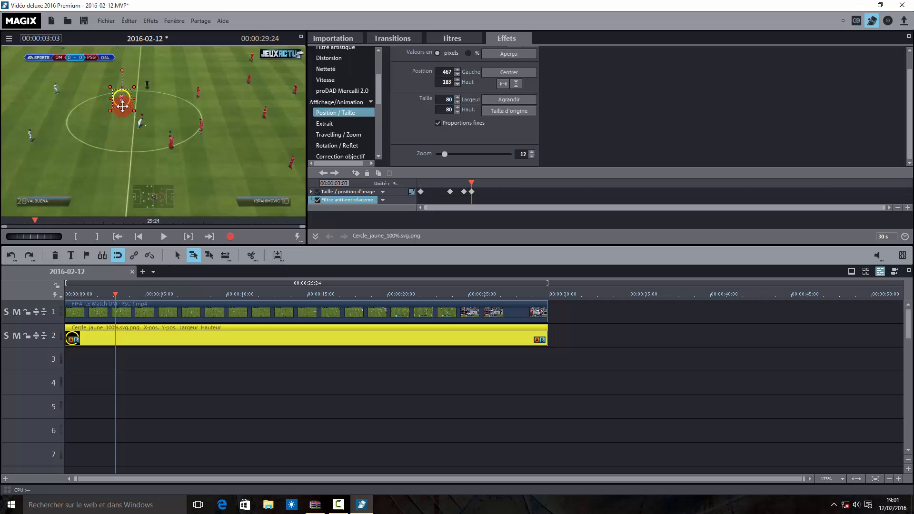
pyautogui.click(157, 311)
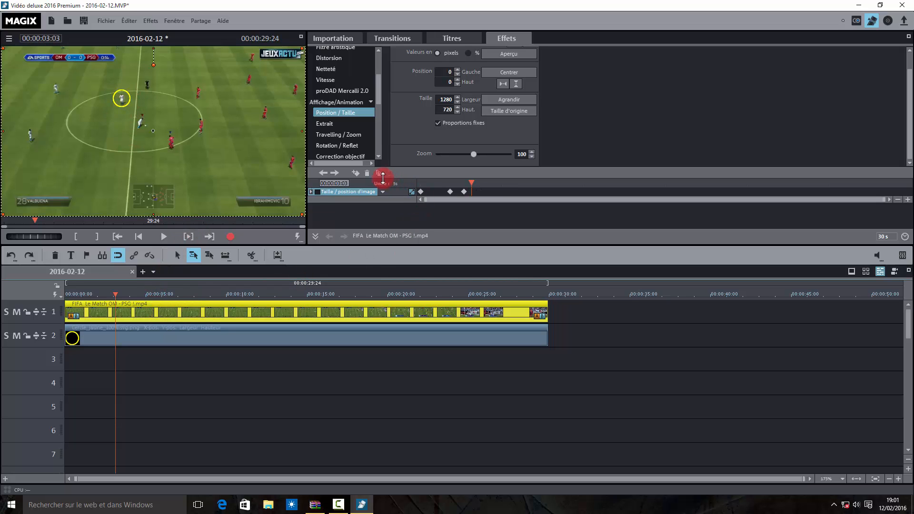
pyautogui.click(355, 173)
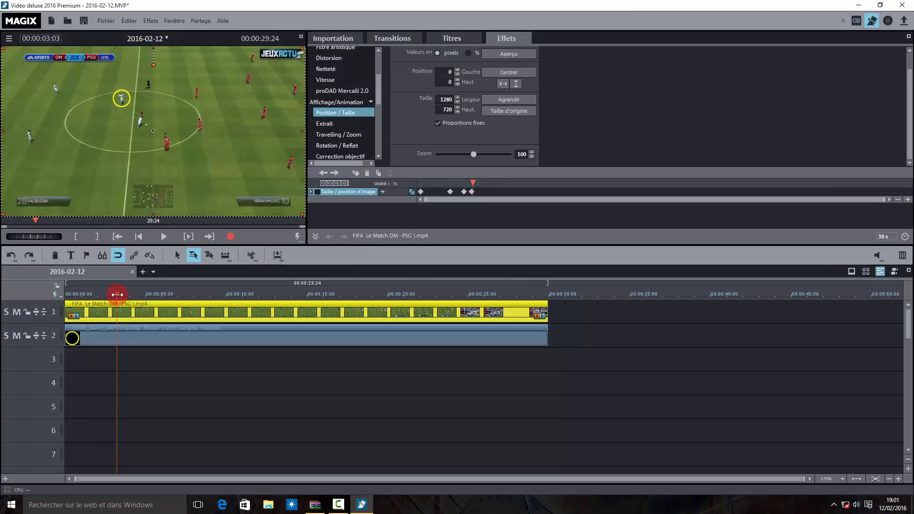
# - Keyframe the yellow circle at 493, 181 over the tracked player at 00:00:04:14 and add a matching keyframe to the match clip
pyautogui.moveTo(115, 294); pyautogui.dragTo(135, 289)
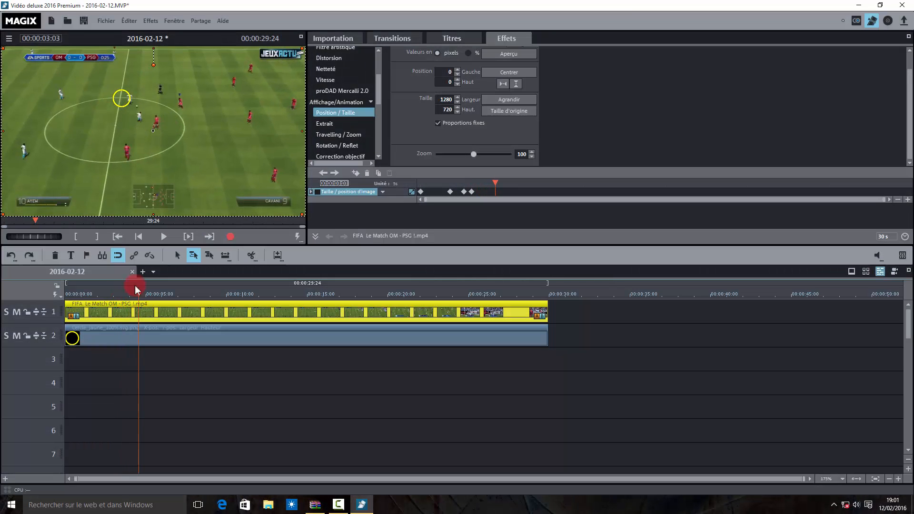
pyautogui.moveTo(122, 98); pyautogui.dragTo(133, 104)
pyautogui.click(14, 256)
pyautogui.click(136, 335)
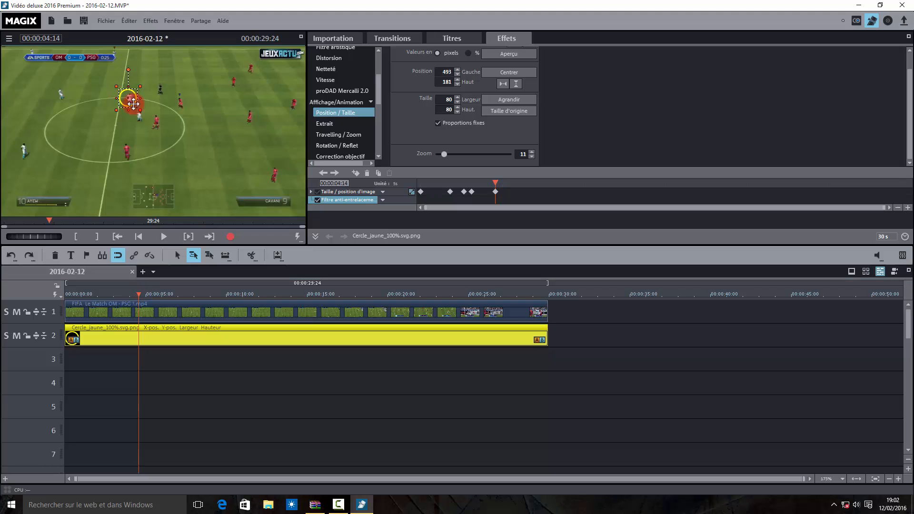
pyautogui.click(176, 311)
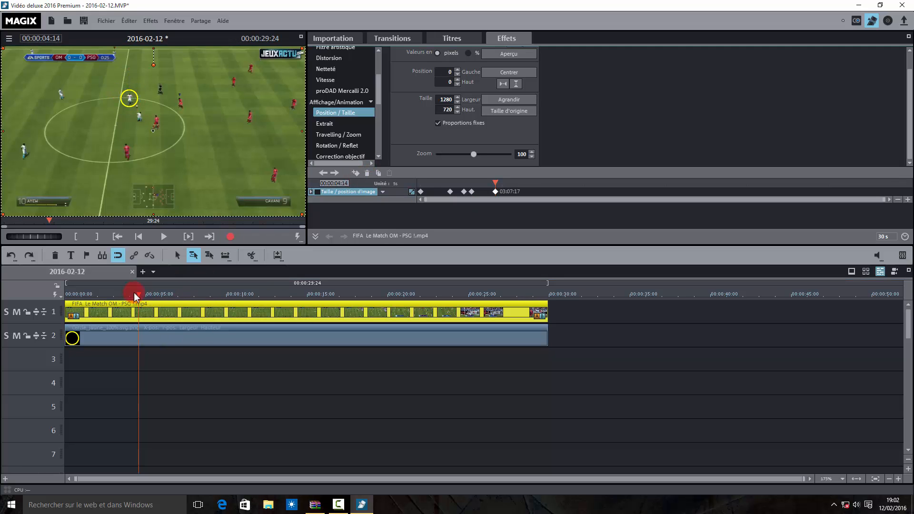
# - Keyframe the yellow circle at 607, 217 over the tracked player at 00:00:05:12 and add a matching keyframe to the match clip
pyautogui.moveTo(136, 296); pyautogui.dragTo(153, 292)
pyautogui.click(194, 333)
pyautogui.moveTo(129, 102); pyautogui.dragTo(156, 112)
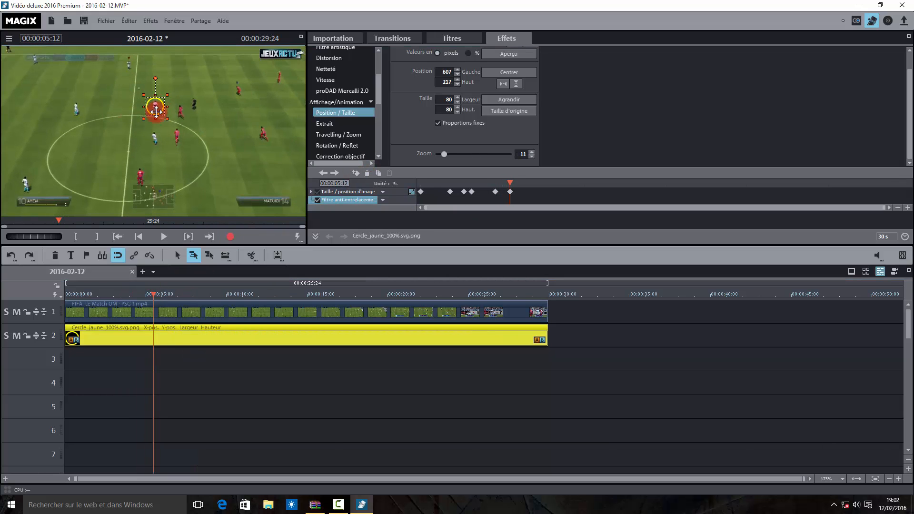
pyautogui.click(159, 310)
pyautogui.click(357, 174)
# - Keyframe the yellow circle over the white-shirted player beyond the halfway line at 00:00:06:11 and add a matching keyframe to the match clip
pyautogui.click(266, 332)
pyautogui.moveTo(153, 295); pyautogui.dragTo(168, 294)
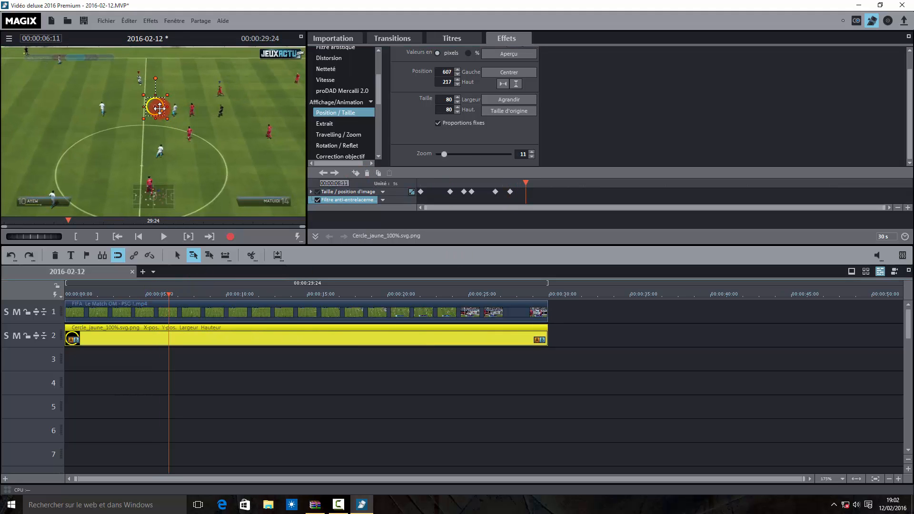
pyautogui.moveTo(158, 108); pyautogui.dragTo(175, 111)
pyautogui.click(207, 148)
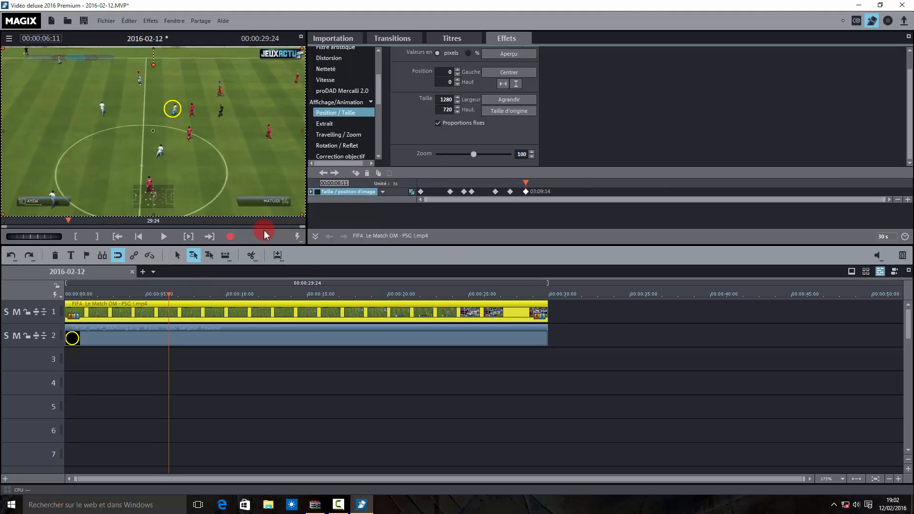
# - Keyframe the yellow circle over the tracked player above the centre circle at 00:00:07:09 and add a matching keyframe to the match clip
pyautogui.click(172, 109)
pyautogui.moveTo(169, 295); pyautogui.dragTo(184, 296)
pyautogui.moveTo(172, 108); pyautogui.dragTo(212, 104)
pyautogui.click(191, 309)
pyautogui.click(357, 174)
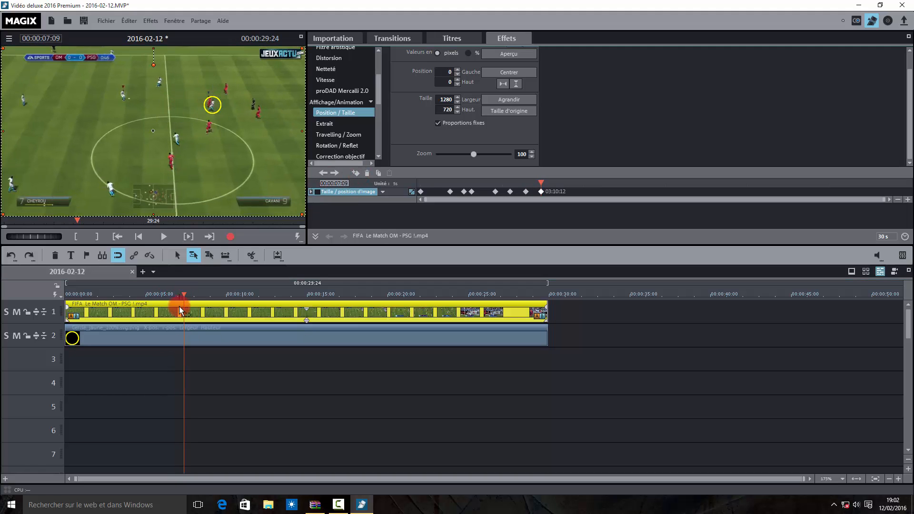
# - Keyframe the yellow circle at 989, 183 over the tracked player at 00:00:08:05 and add a matching keyframe to the match clip
pyautogui.click(184, 335)
pyautogui.moveTo(185, 295); pyautogui.dragTo(197, 295)
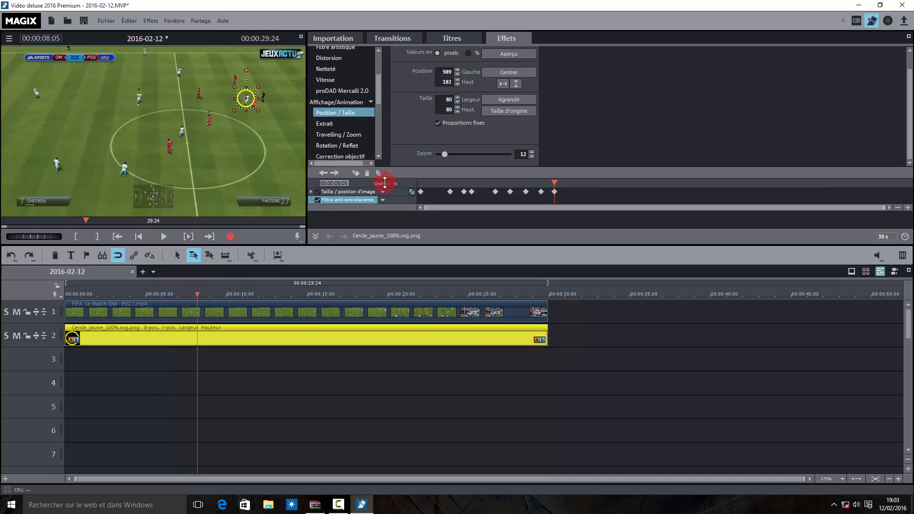
pyautogui.click(218, 317)
# - Keyframe the yellow circle over the tracked player at 00:00:09:07, add a matching match clip keyframe, and advance the playhead with the circle selected
pyautogui.click(215, 295)
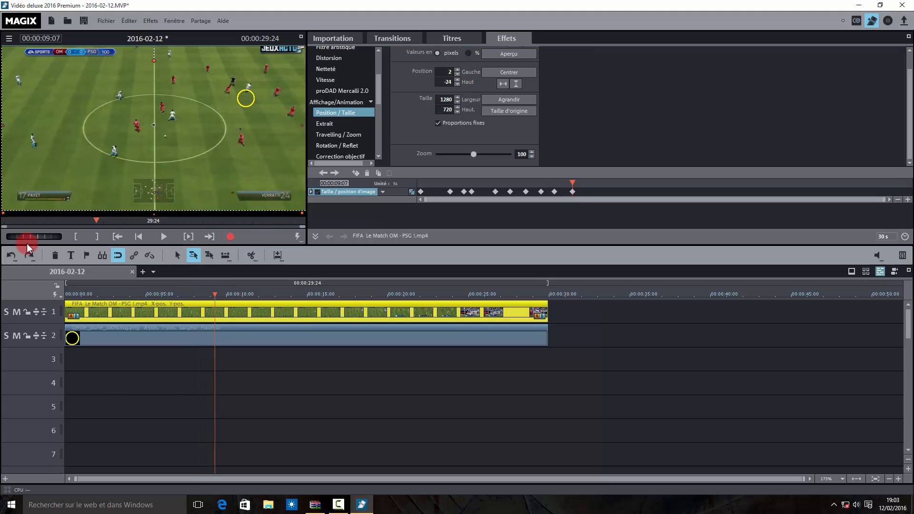
pyautogui.click(11, 255)
pyautogui.click(190, 336)
pyautogui.moveTo(246, 98); pyautogui.dragTo(234, 85)
pyautogui.click(238, 316)
pyautogui.click(355, 173)
pyautogui.click(210, 334)
pyautogui.click(219, 294)
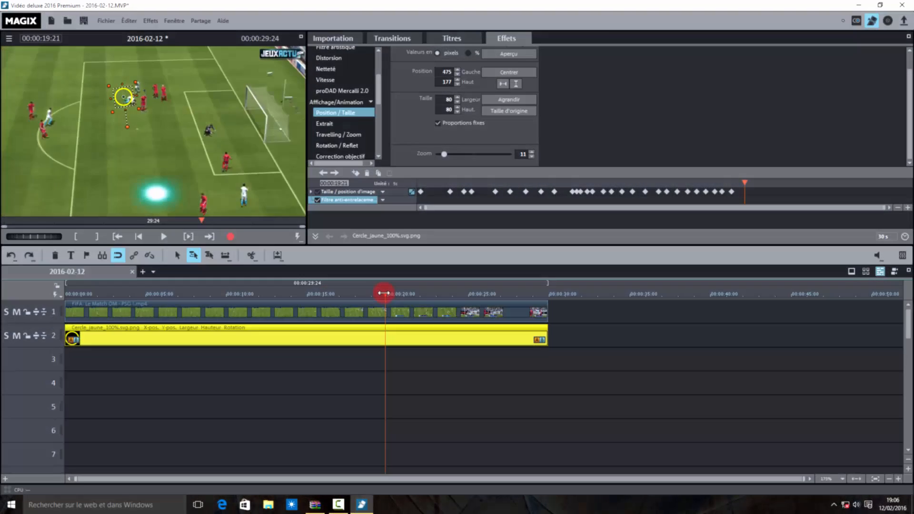
# - Enlarge the yellow circle to 100 × 100 pixels and keyframe it at 478, 170 around the fallen player at 00:00:19:10
pyautogui.moveTo(383, 294); pyautogui.dragTo(377, 294)
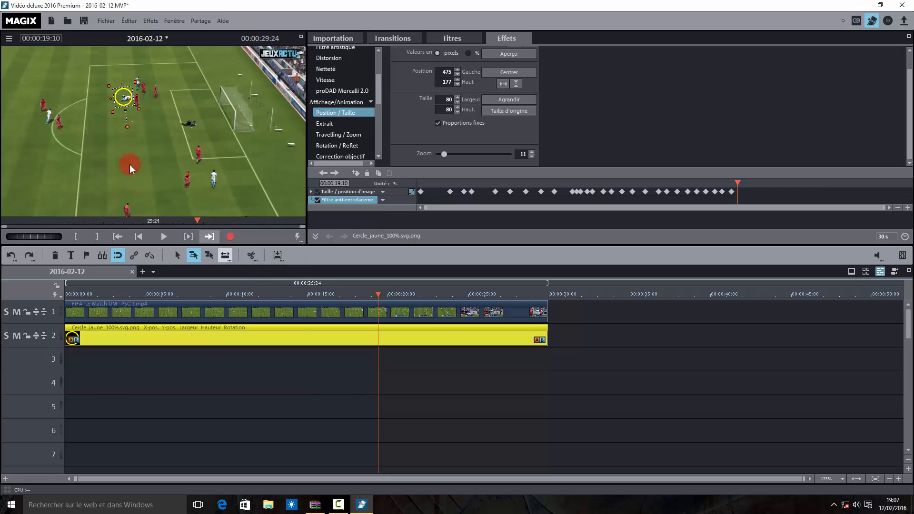
pyautogui.moveTo(113, 112)
pyautogui.mouseDown()
pyautogui.moveTo(108, 117)
pyautogui.moveTo(127, 100)
pyautogui.mouseUp()
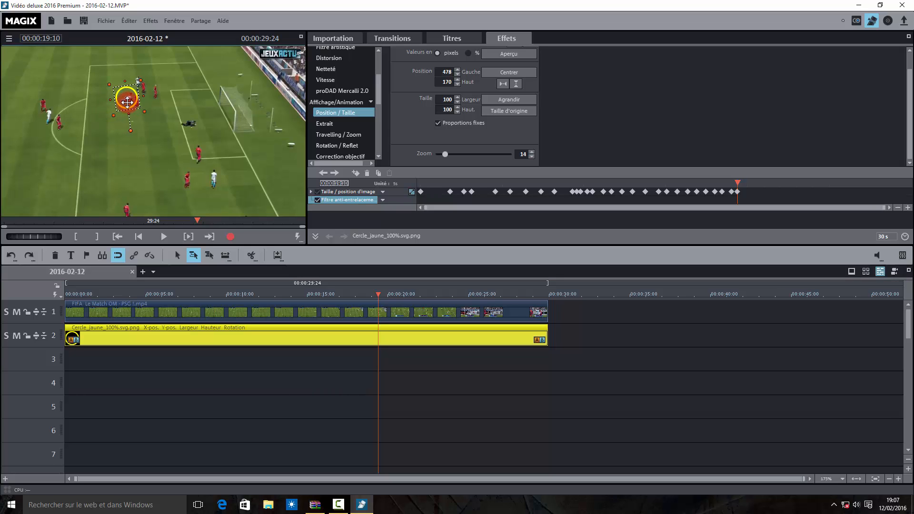
pyautogui.click(383, 312)
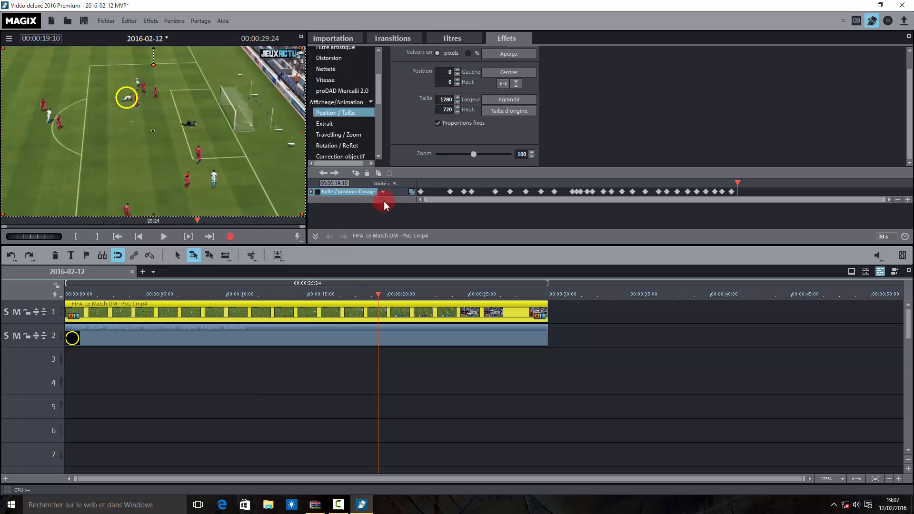
pyautogui.click(378, 335)
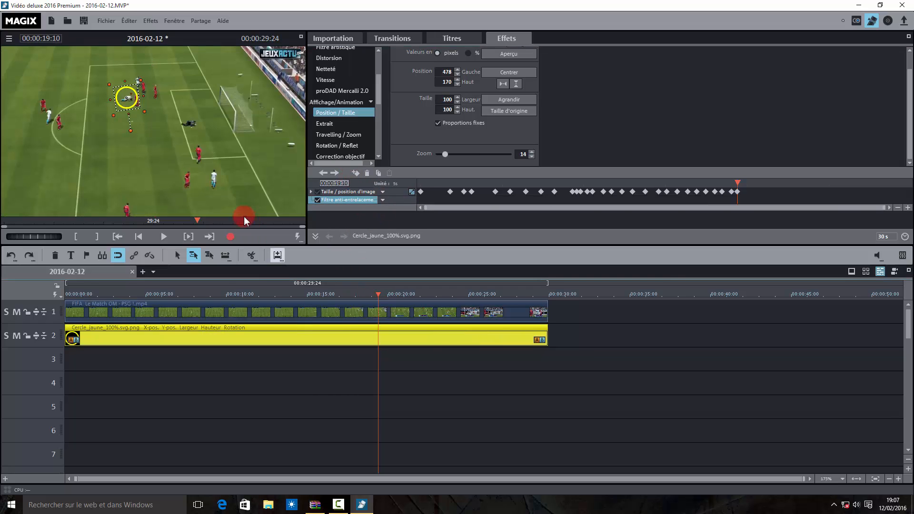
# - Enlarge the yellow circle to about 123 × 122 pixels around the tracked player at 00:00:20:01 and add a matching match clip keyframe
pyautogui.moveTo(376, 295); pyautogui.dragTo(388, 295)
pyautogui.moveTo(126, 99)
pyautogui.mouseDown()
pyautogui.moveTo(135, 102)
pyautogui.moveTo(115, 124)
pyautogui.moveTo(132, 104)
pyautogui.mouseUp()
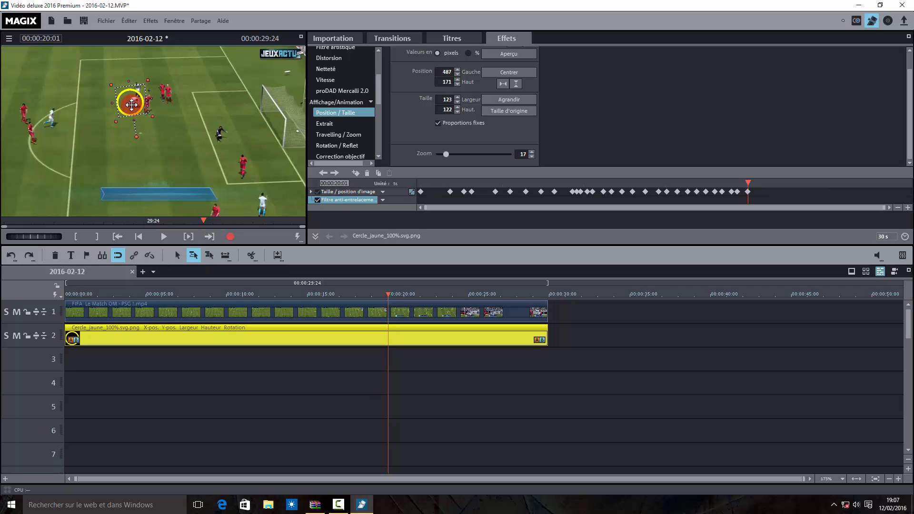
pyautogui.click(379, 309)
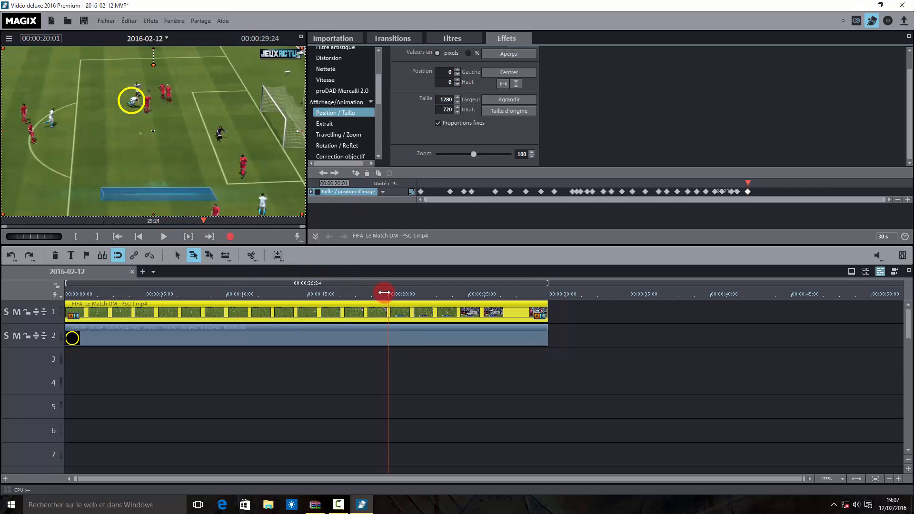
# - Keyframe the yellow circle at 523, 194 with a size of about 145 × 146 pixels at 00:00:20:13, plus a matching match clip keyframe
pyautogui.click(388, 336)
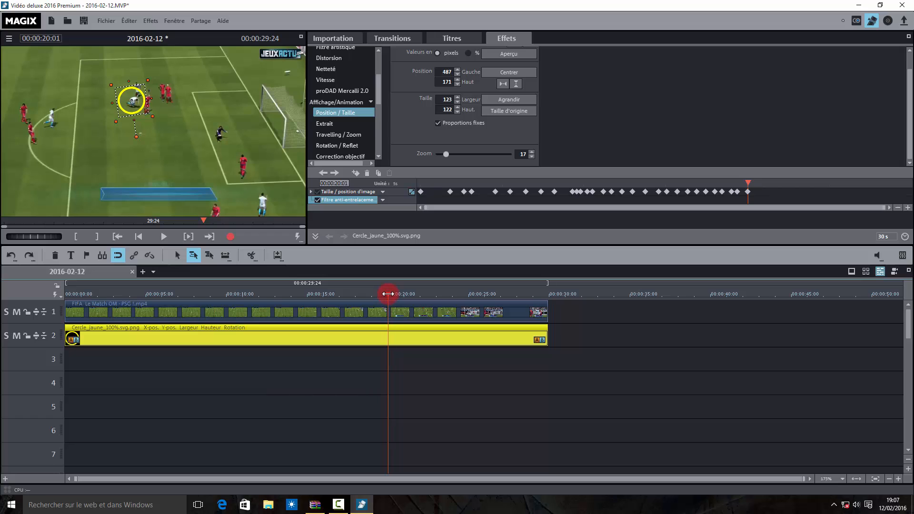
pyautogui.moveTo(388, 293); pyautogui.dragTo(396, 293)
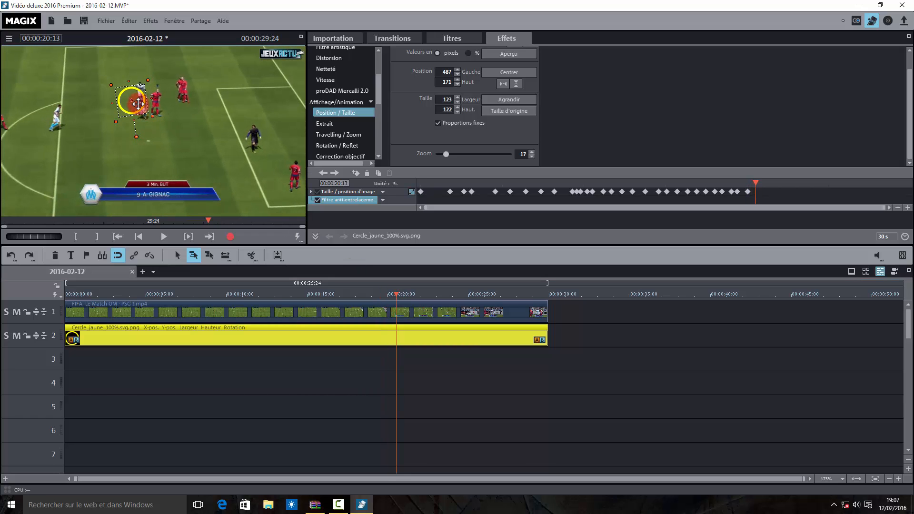
pyautogui.moveTo(138, 103); pyautogui.dragTo(161, 83)
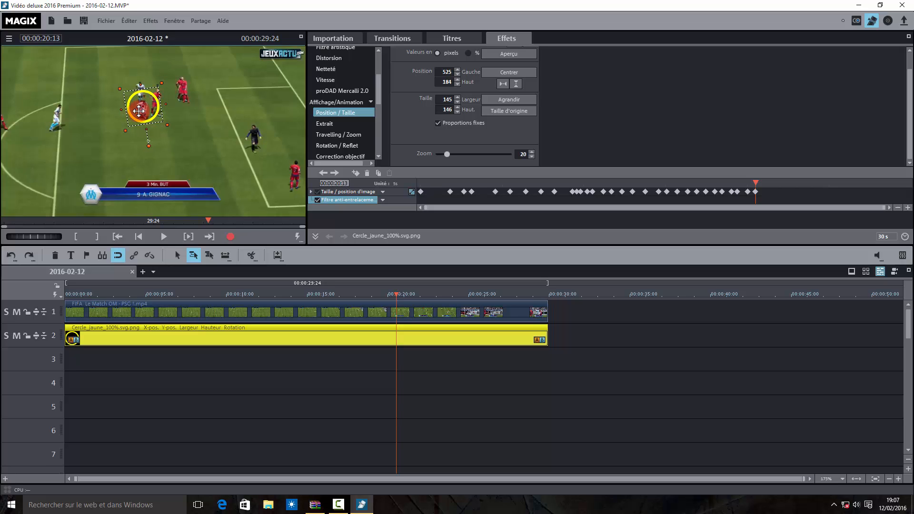
pyautogui.moveTo(139, 111); pyautogui.dragTo(138, 115)
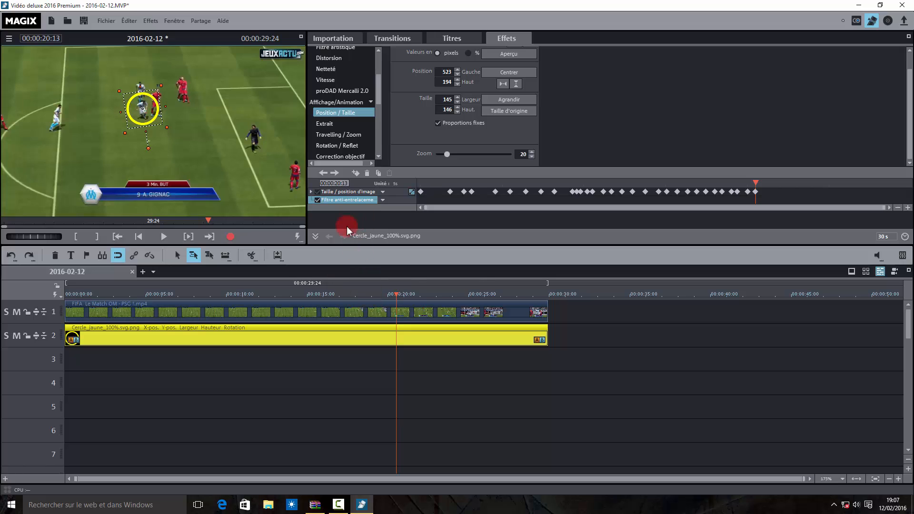
pyautogui.click(278, 303)
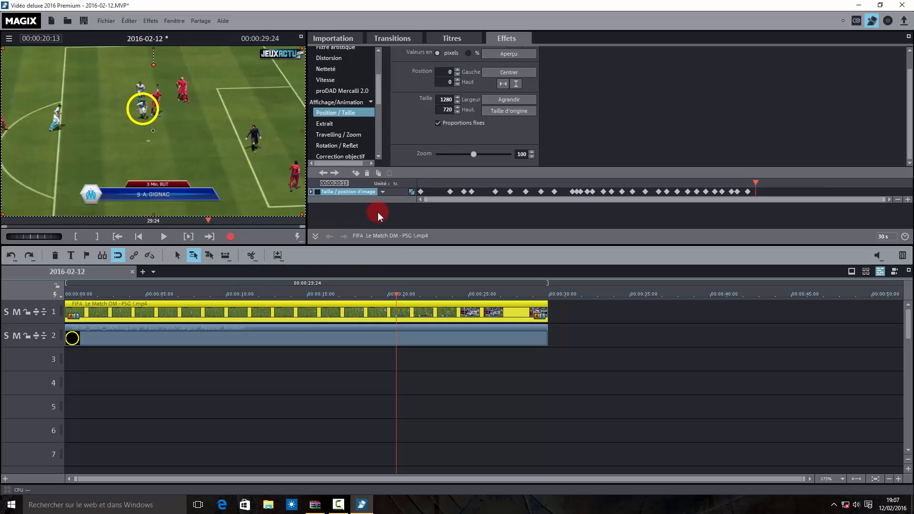
pyautogui.click(357, 174)
# - Keyframe the yellow circle at 574, 193 with a size of about 162 × 164 pixels at 00:00:20:24, plus a matching match clip keyframe
pyautogui.click(402, 330)
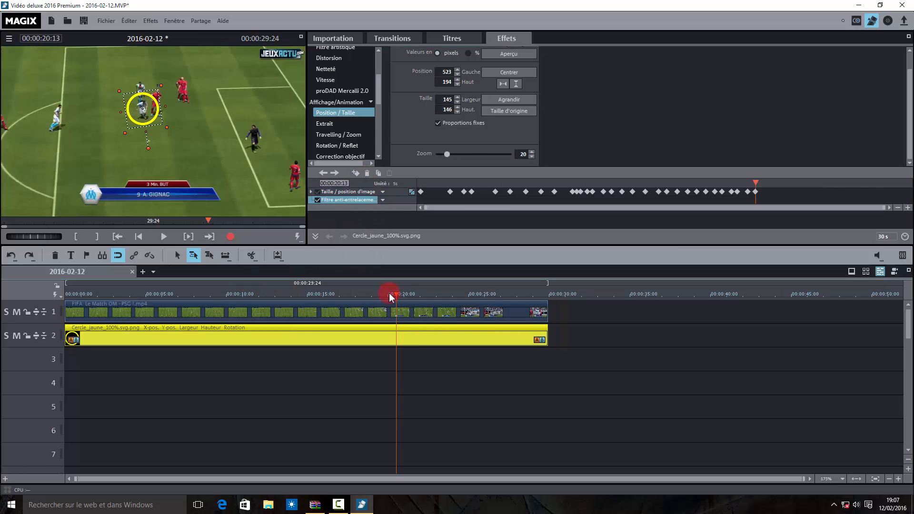
pyautogui.moveTo(396, 293); pyautogui.dragTo(403, 293)
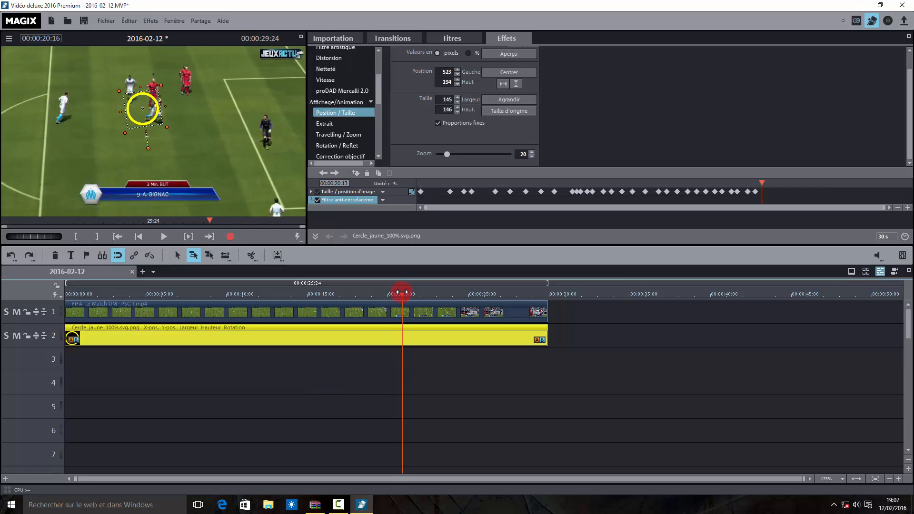
pyautogui.moveTo(143, 107); pyautogui.dragTo(161, 110)
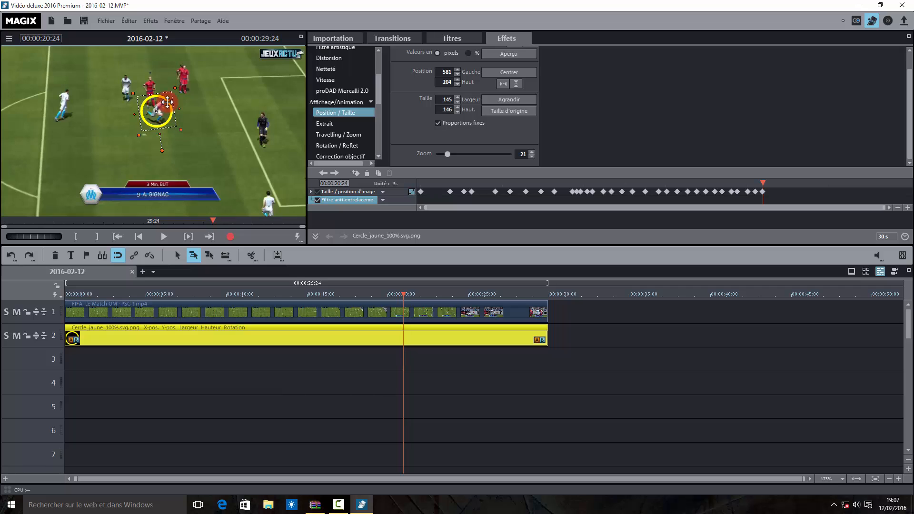
pyautogui.click(171, 85)
pyautogui.moveTo(176, 86); pyautogui.dragTo(177, 84)
pyautogui.click(168, 108)
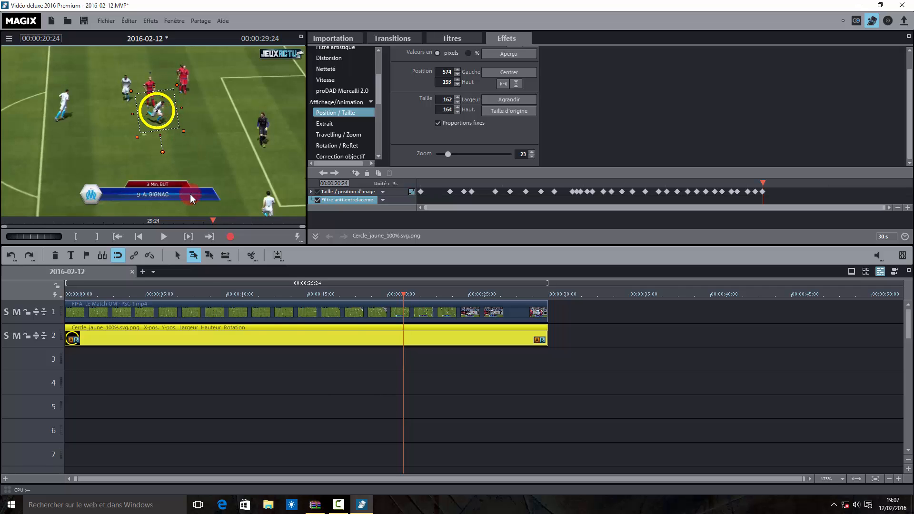
pyautogui.click(318, 320)
pyautogui.click(336, 311)
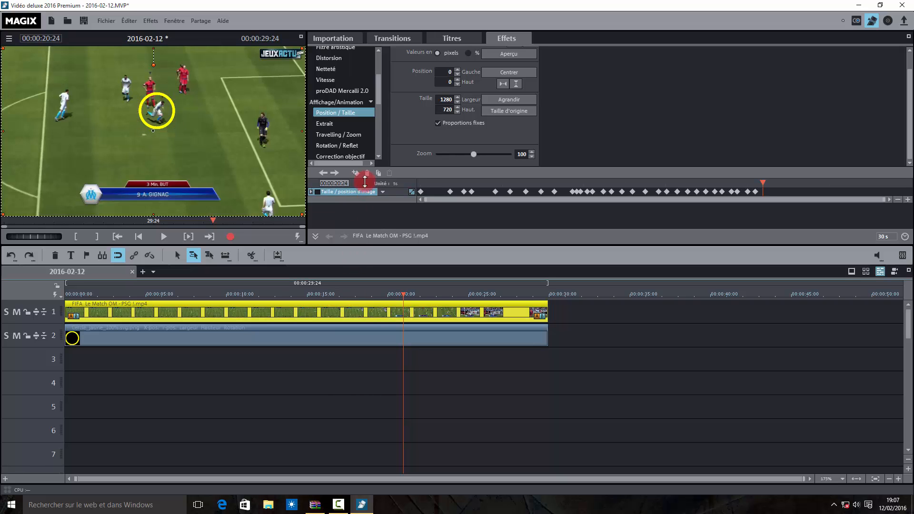
# - Keyframe the yellow circle at 600, 179 with a size of about 193 × 194 pixels at 00:00:21:11, plus a matching match clip keyframe
pyautogui.click(403, 293)
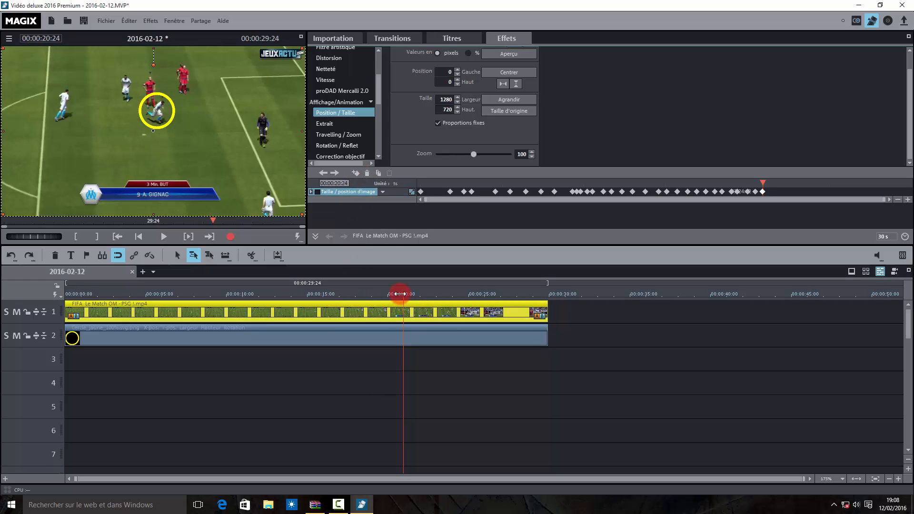
pyautogui.moveTo(407, 293); pyautogui.dragTo(410, 294)
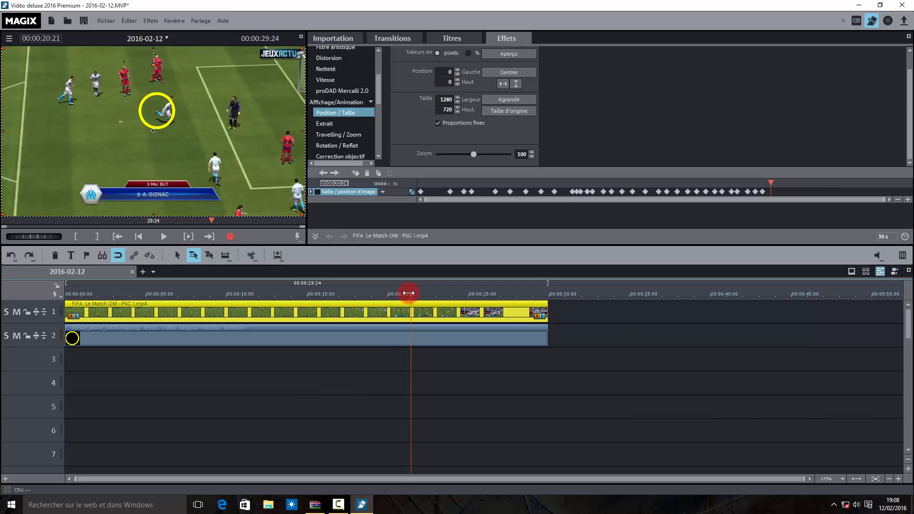
pyautogui.moveTo(159, 106); pyautogui.dragTo(174, 111)
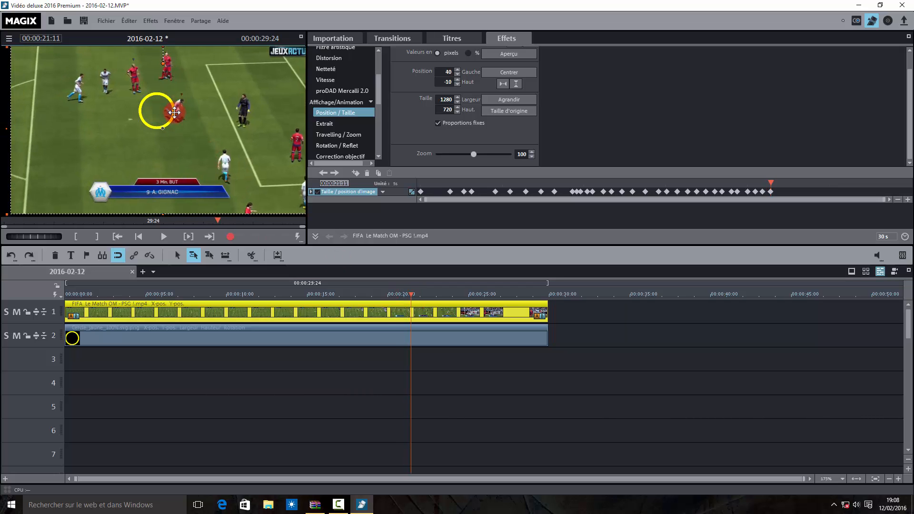
pyautogui.click(11, 256)
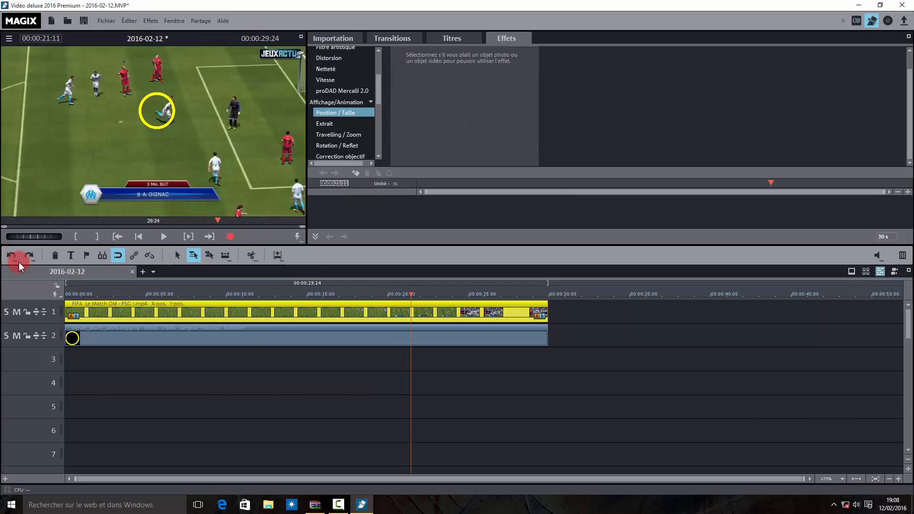
pyautogui.click(244, 339)
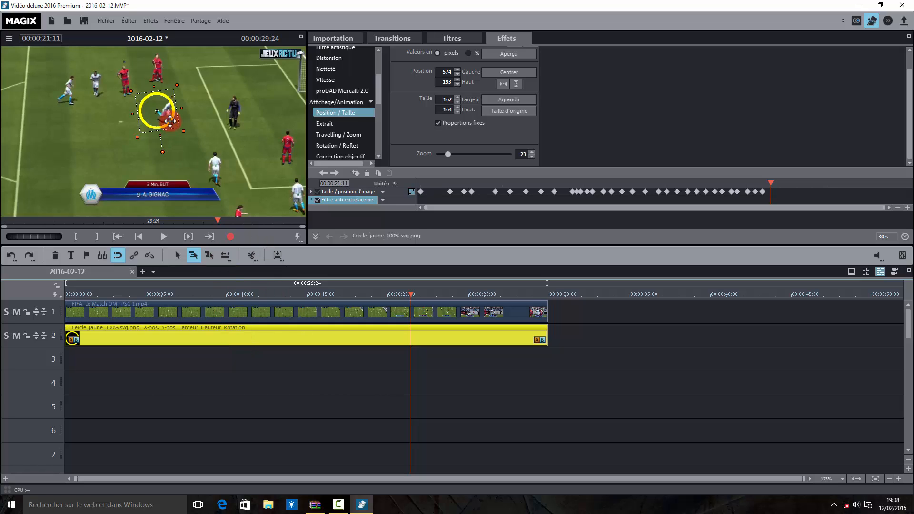
pyautogui.moveTo(168, 118); pyautogui.dragTo(175, 115)
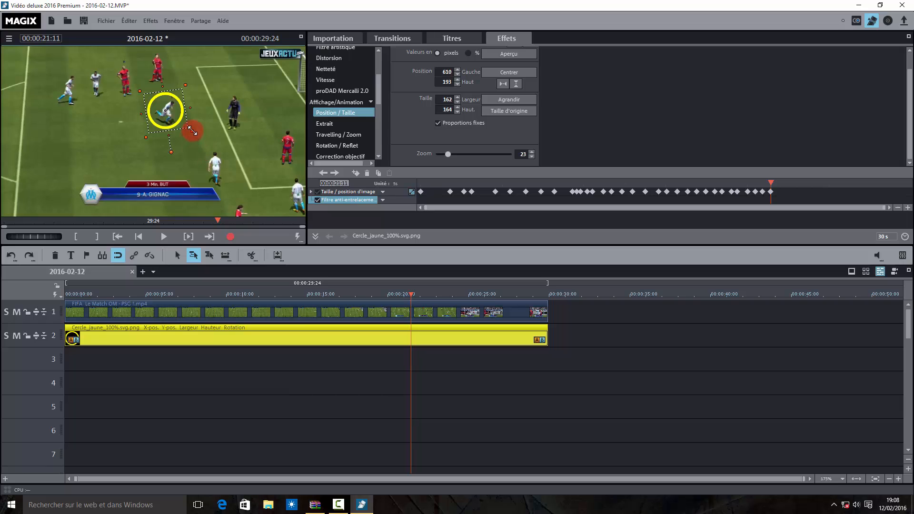
pyautogui.moveTo(193, 131)
pyautogui.mouseDown()
pyautogui.moveTo(200, 138)
pyautogui.moveTo(180, 125)
pyautogui.mouseUp()
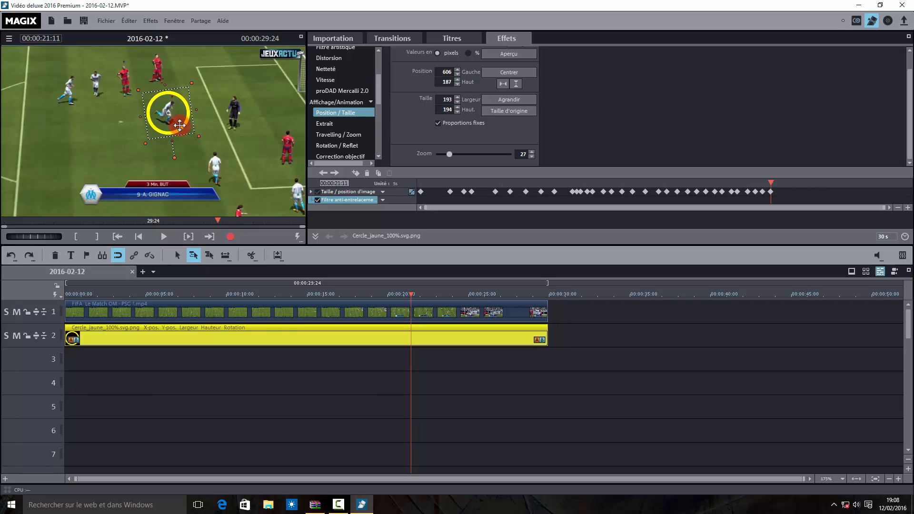
pyautogui.click(386, 310)
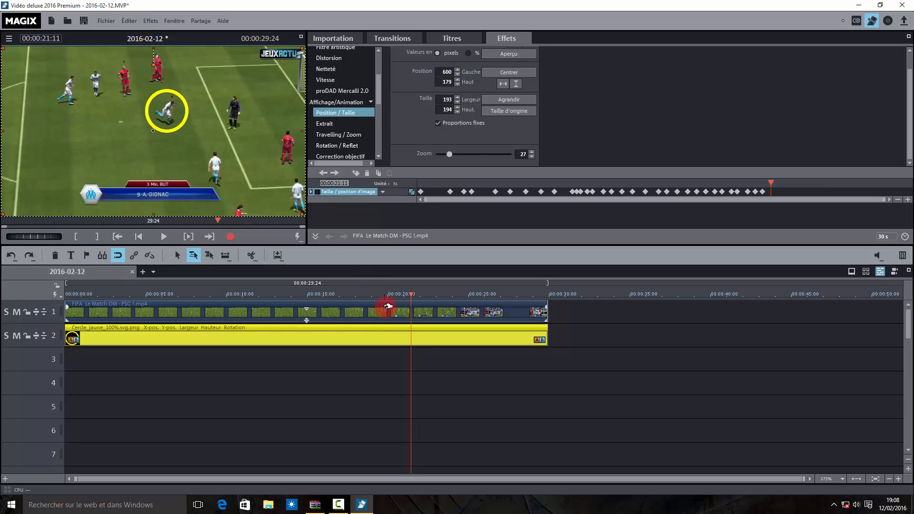
pyautogui.click(357, 172)
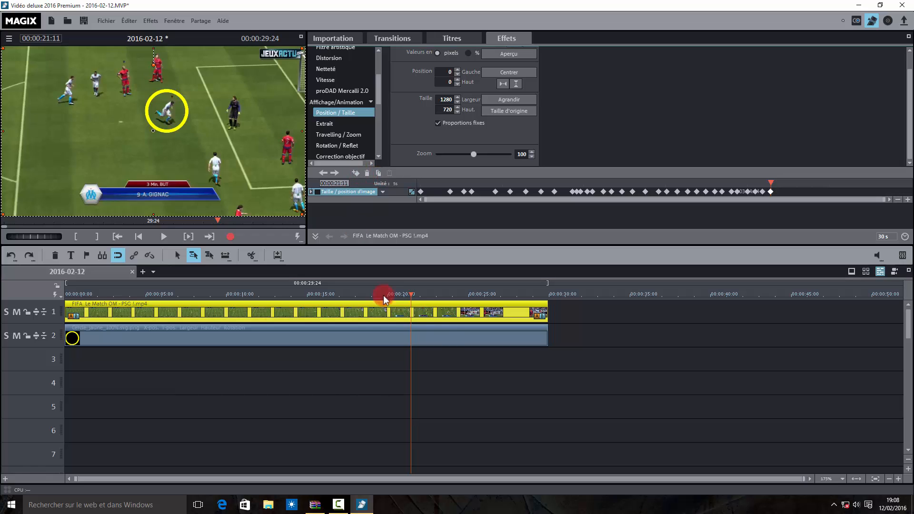
# - Keyframe the yellow circle at 622, 179 over the running player at 00:00:21:24 and add a matching keyframe to the match clip
pyautogui.click(409, 292)
pyautogui.moveTo(409, 292); pyautogui.dragTo(418, 292)
pyautogui.moveTo(167, 115); pyautogui.dragTo(176, 115)
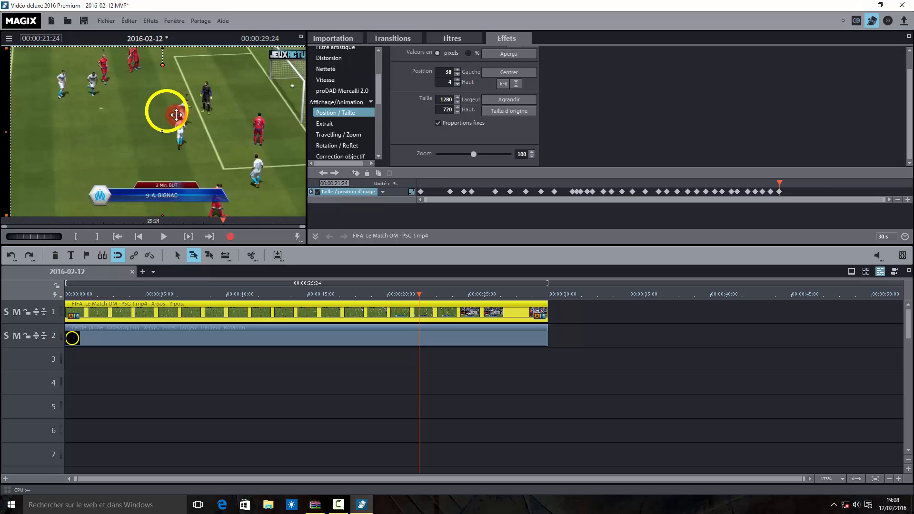
pyautogui.click(10, 256)
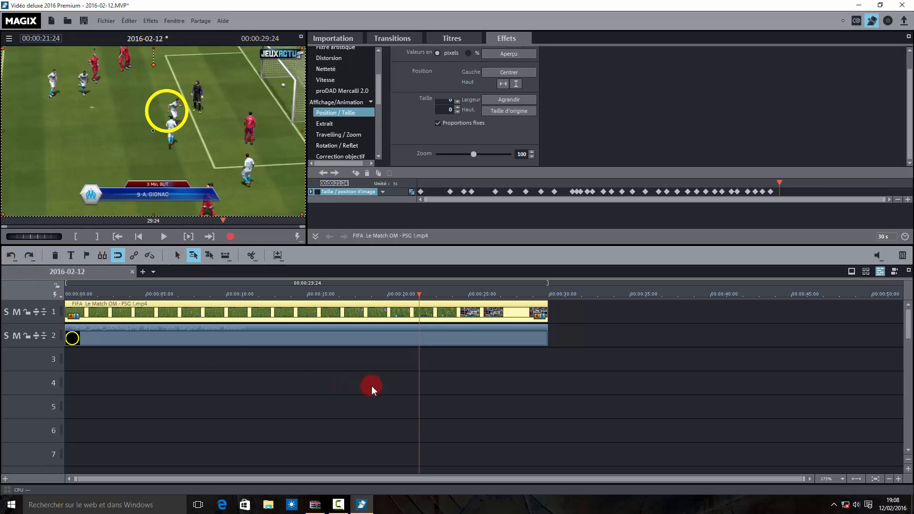
pyautogui.click(183, 118)
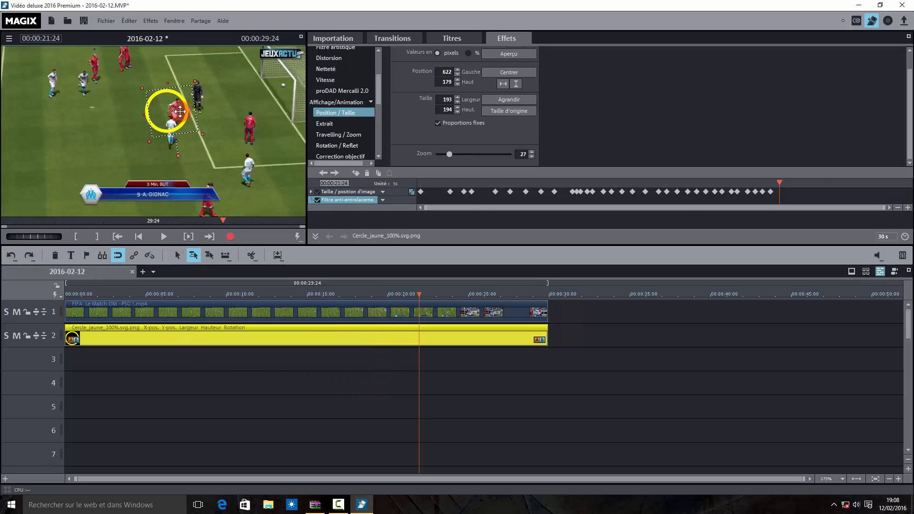
pyautogui.moveTo(182, 118); pyautogui.dragTo(188, 118)
pyautogui.click(423, 335)
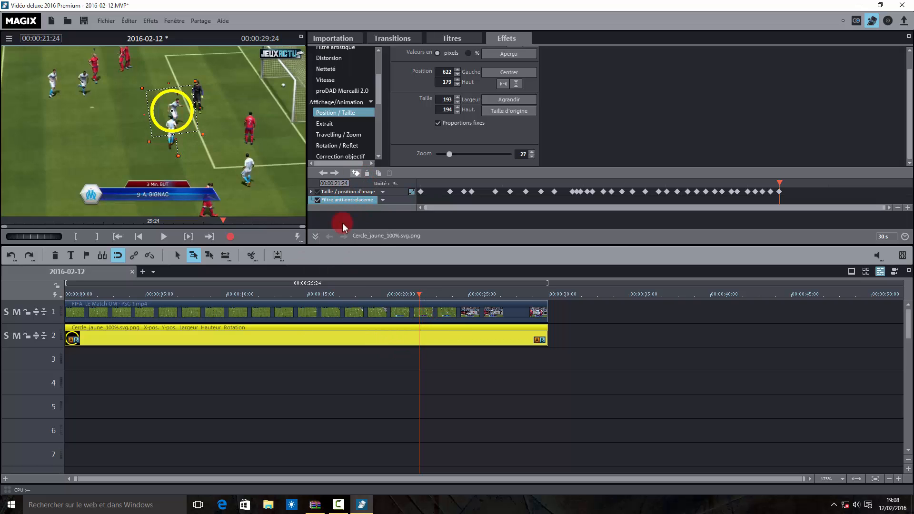
pyautogui.click(359, 316)
pyautogui.click(431, 321)
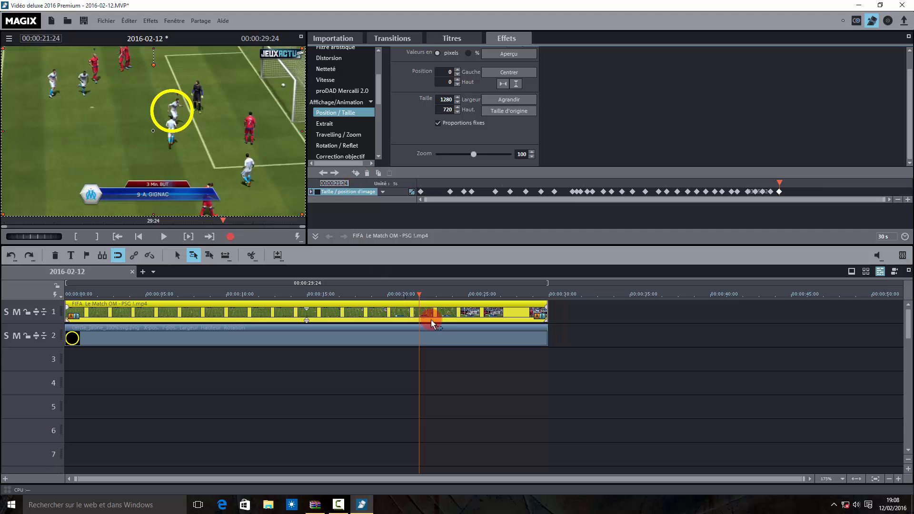
# - Keyframe the yellow circle at 664, 181 over the tracked player at 00:00:23:02 and add a matching keyframe to the match clip
pyautogui.click(434, 331)
pyautogui.moveTo(417, 294); pyautogui.dragTo(437, 293)
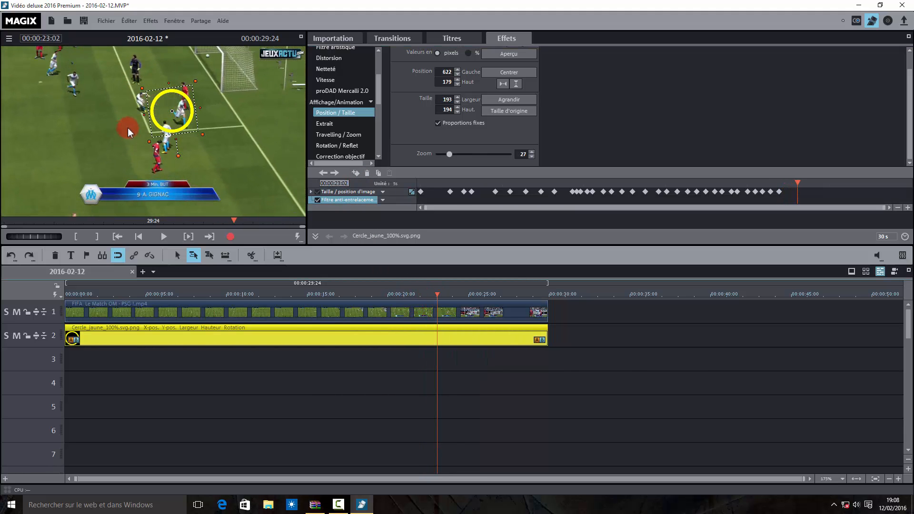
pyautogui.moveTo(178, 106); pyautogui.dragTo(188, 108)
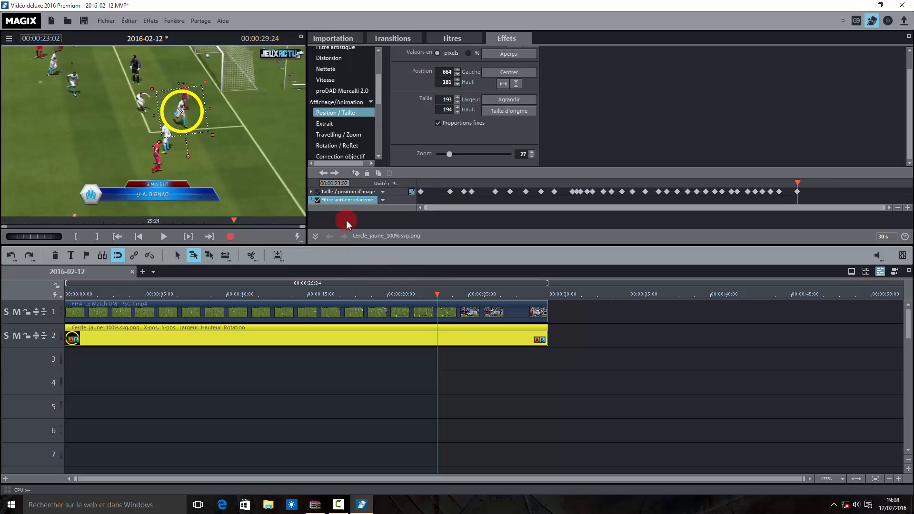
pyautogui.click(357, 311)
# - Keyframe the yellow circle at 610, 131 over the tracked player at 00:00:23:16 and add a matching keyframe to the match clip
pyautogui.click(383, 337)
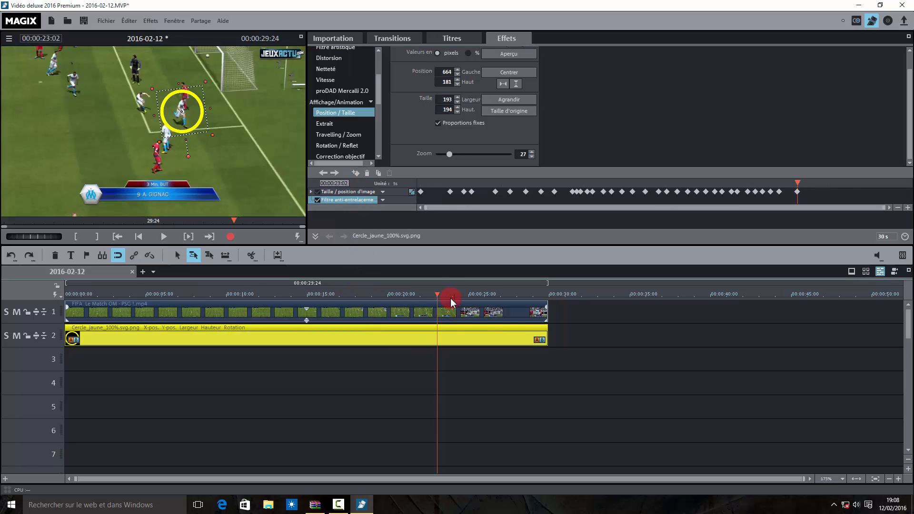
pyautogui.moveTo(436, 294); pyautogui.dragTo(446, 293)
pyautogui.moveTo(177, 106); pyautogui.dragTo(170, 97)
pyautogui.click(351, 313)
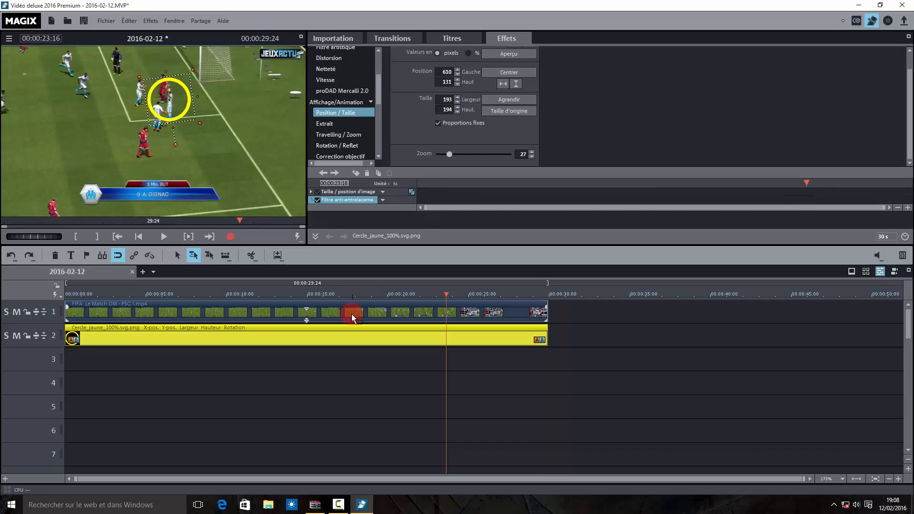
pyautogui.click(355, 174)
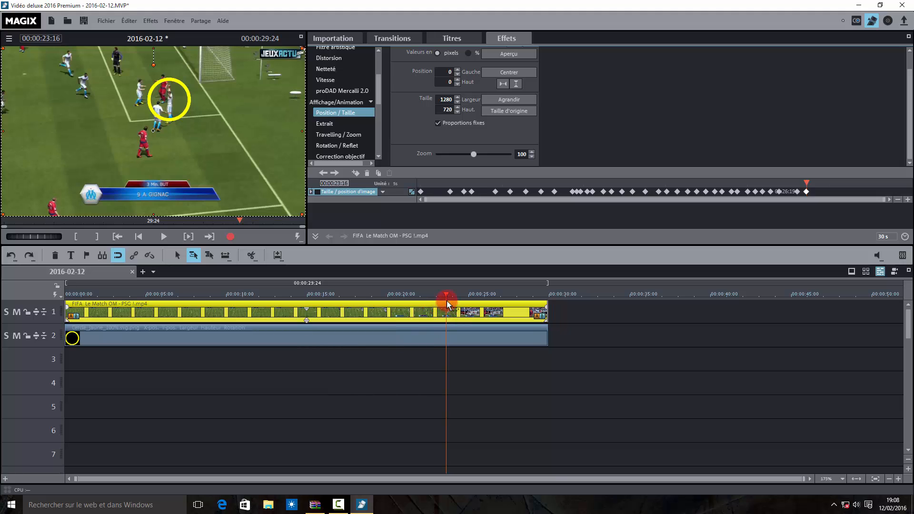
# - Keyframe the yellow circle at 428, 195 around the player's head in the close-up shot at 00:00:24:05
pyautogui.click(407, 352)
pyautogui.moveTo(447, 291); pyautogui.dragTo(454, 290)
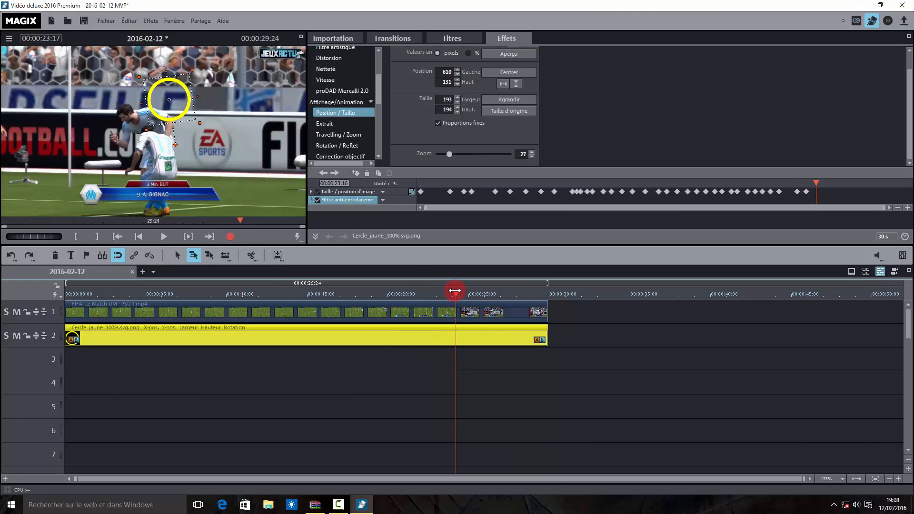
pyautogui.moveTo(171, 96); pyautogui.dragTo(128, 111)
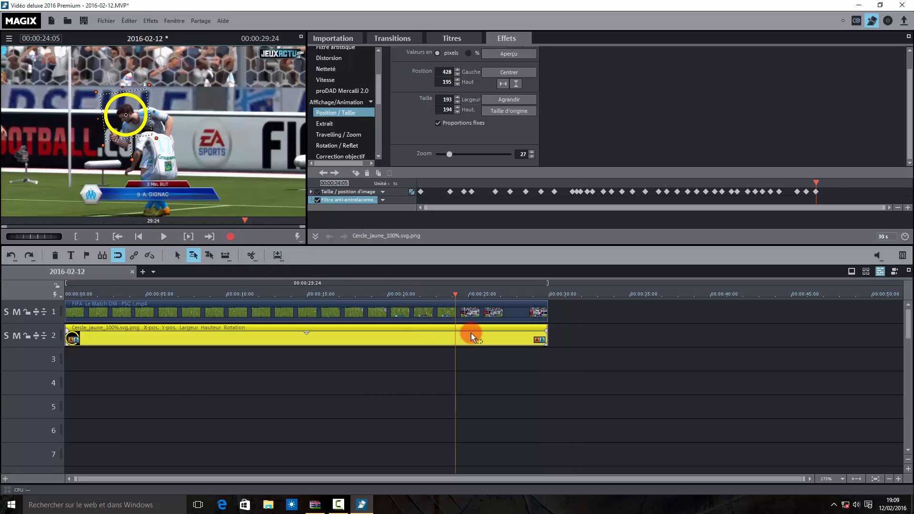
# - Split the yellow circle clip on track 2 at 00:00:24:05 and delete the part after the cut
pyautogui.click(251, 255)
pyautogui.moveTo(474, 336); pyautogui.dragTo(476, 329)
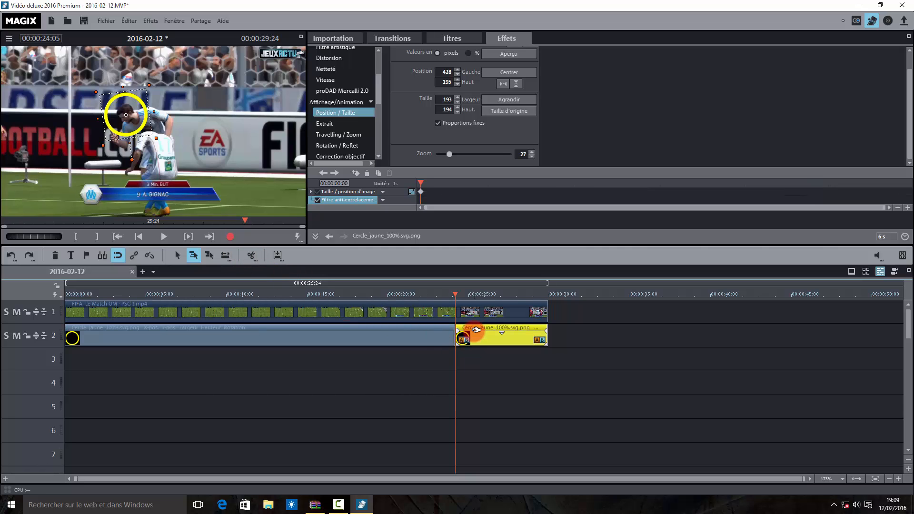
pyautogui.press('Delete')
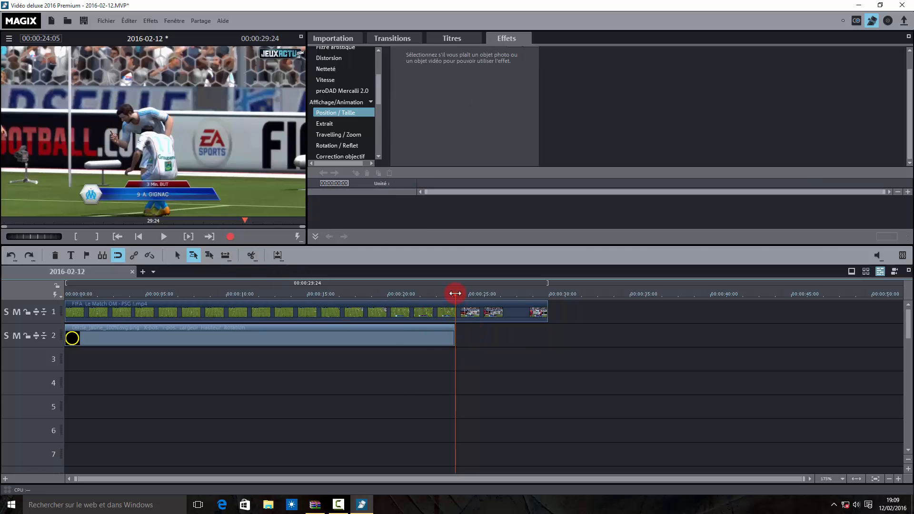
# - Fade out the yellow circle clip over about its last 2.5 seconds and trim its end slightly before the shot change
pyautogui.moveTo(455, 294)
pyautogui.mouseDown()
pyautogui.moveTo(418, 298)
pyautogui.moveTo(457, 297)
pyautogui.moveTo(440, 299)
pyautogui.mouseUp()
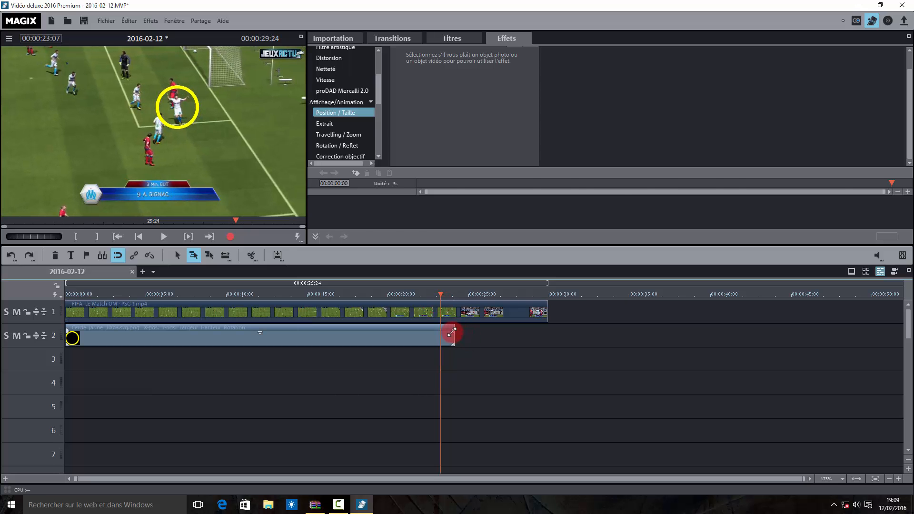
pyautogui.click(451, 331)
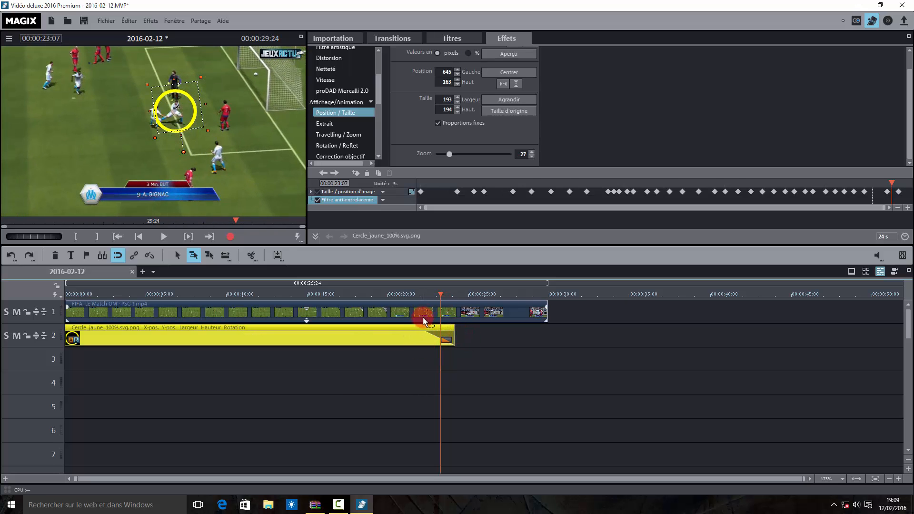
pyautogui.moveTo(435, 293); pyautogui.dragTo(460, 292)
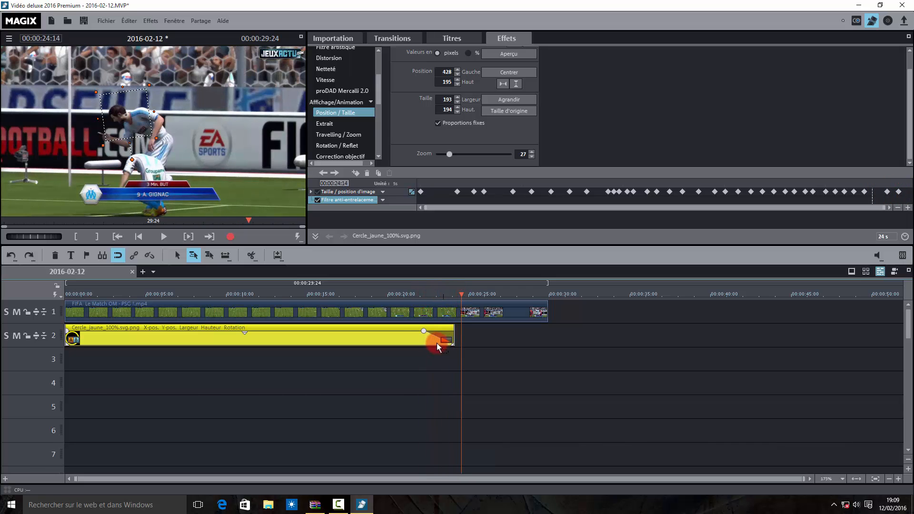
pyautogui.moveTo(423, 332); pyautogui.dragTo(9, 295)
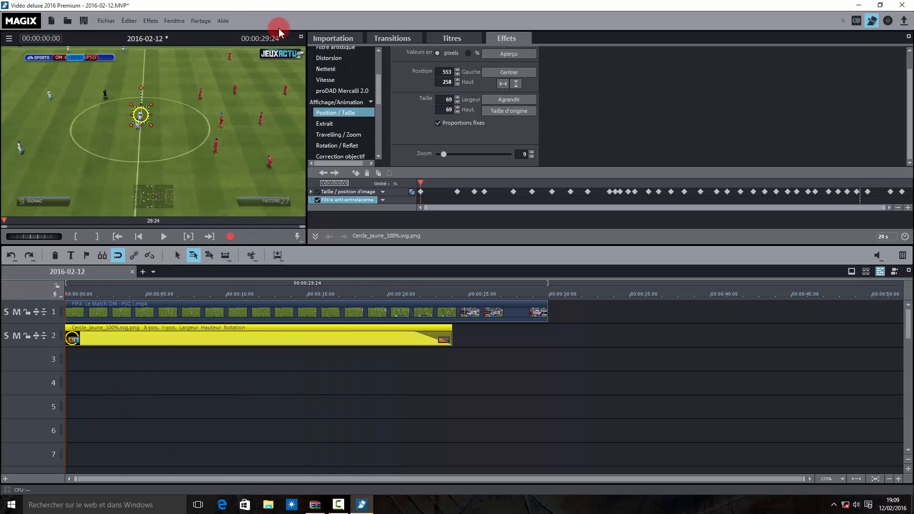
# - Play the sequence briefly from the start in the enlarged preview
pyautogui.click(302, 36)
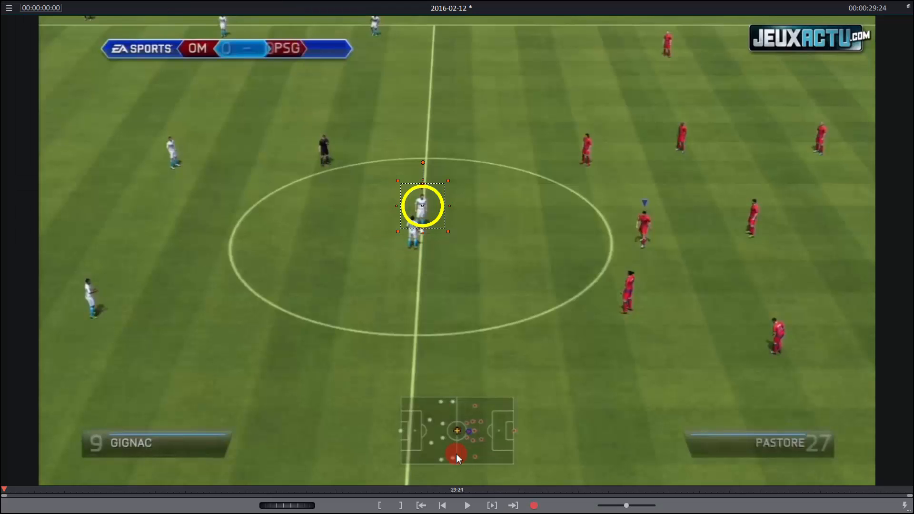
pyautogui.click(467, 506)
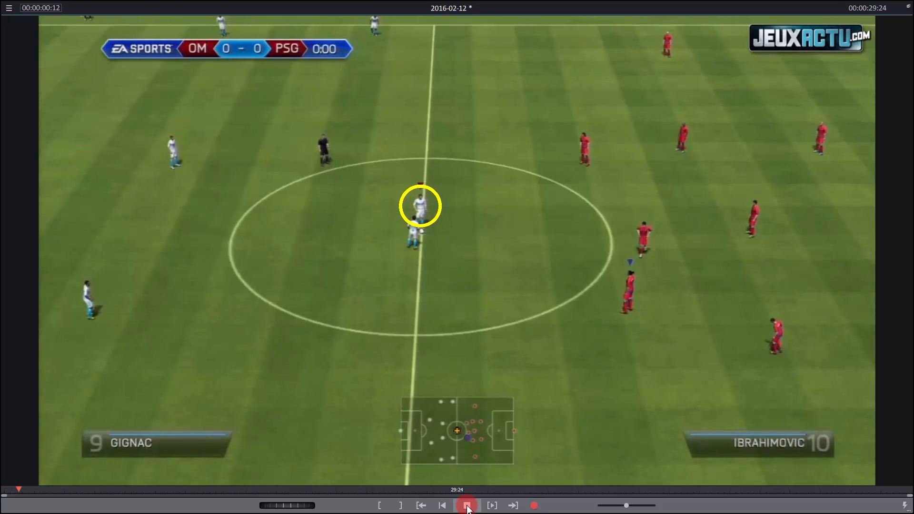
pyautogui.click(467, 507)
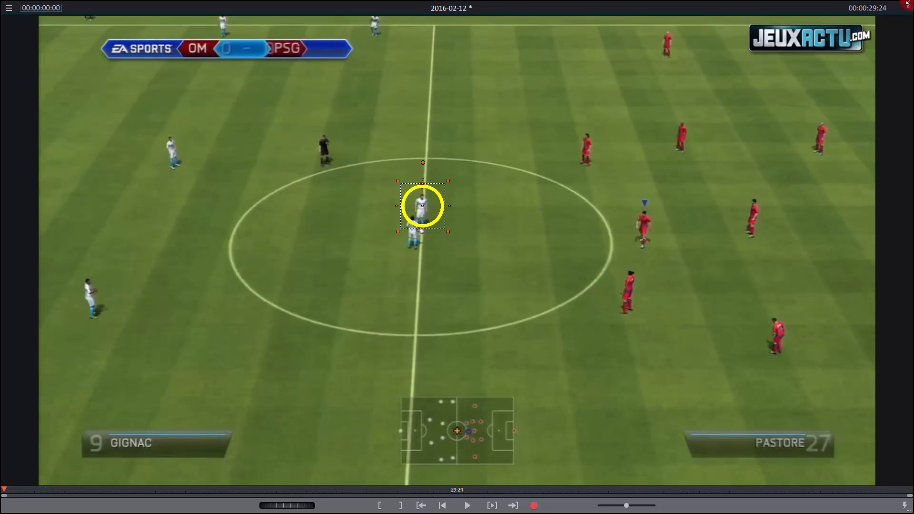
pyautogui.click(908, 8)
# - Separate the match clip's audio onto its own track, ungroup it from the video and delete the audio
pyautogui.click(271, 310)
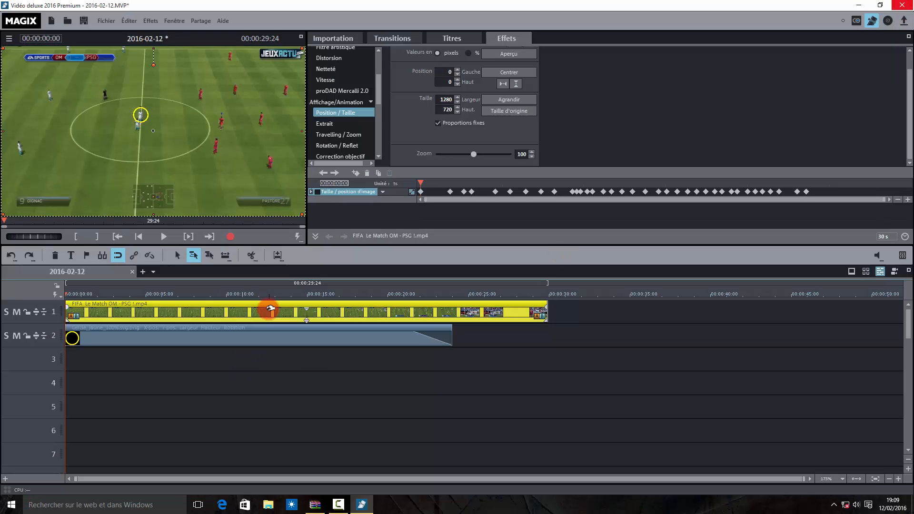
pyautogui.rightClick(271, 309)
pyautogui.moveTo(431, 76)
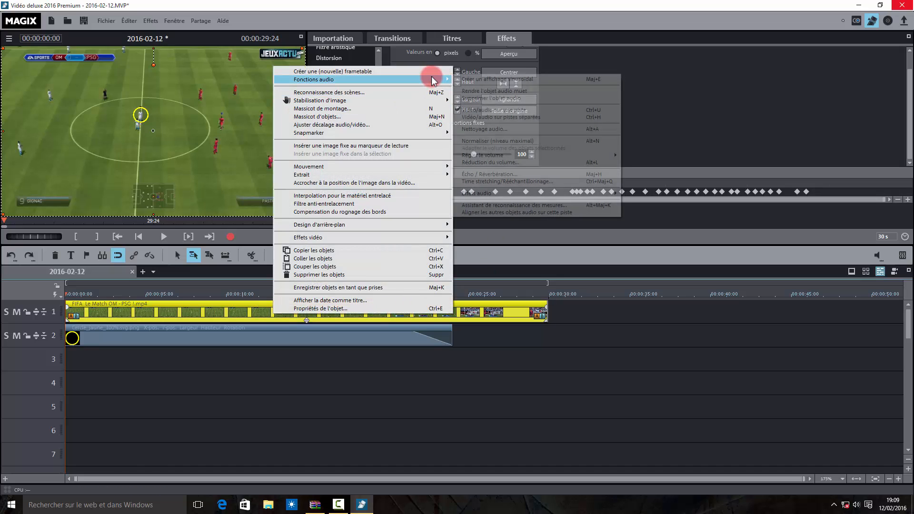
pyautogui.click(457, 117)
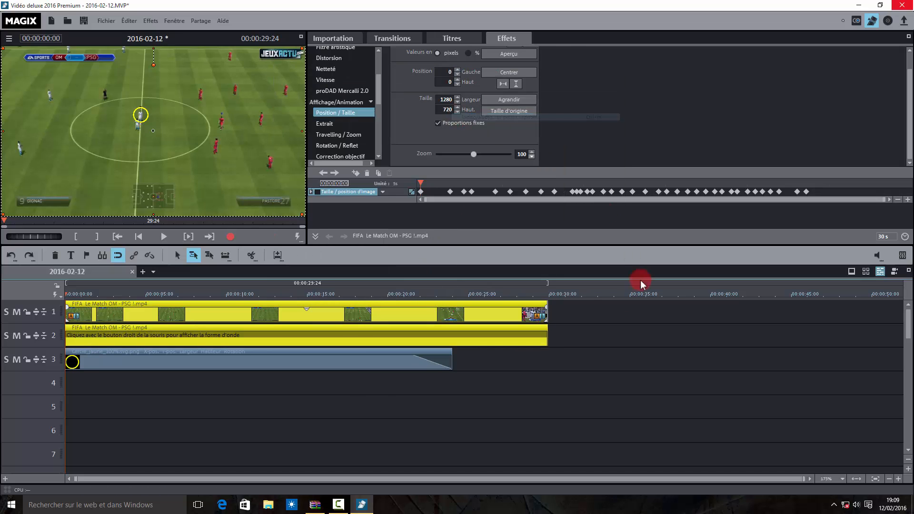
pyautogui.rightClick(355, 338)
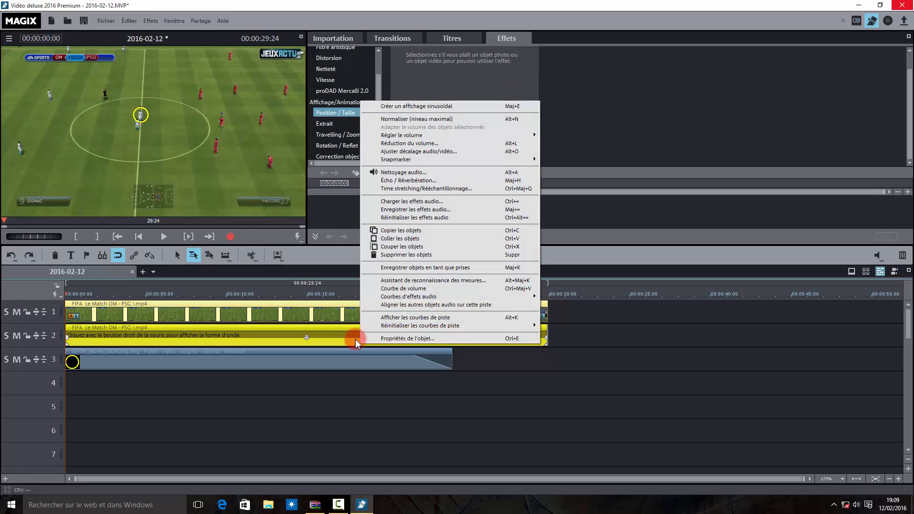
pyautogui.click(146, 257)
pyautogui.click(168, 335)
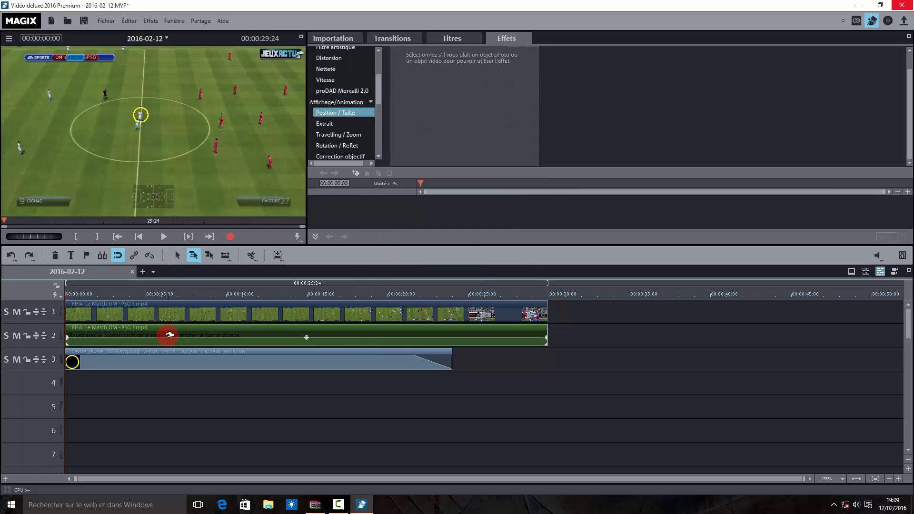
pyautogui.press('Delete')
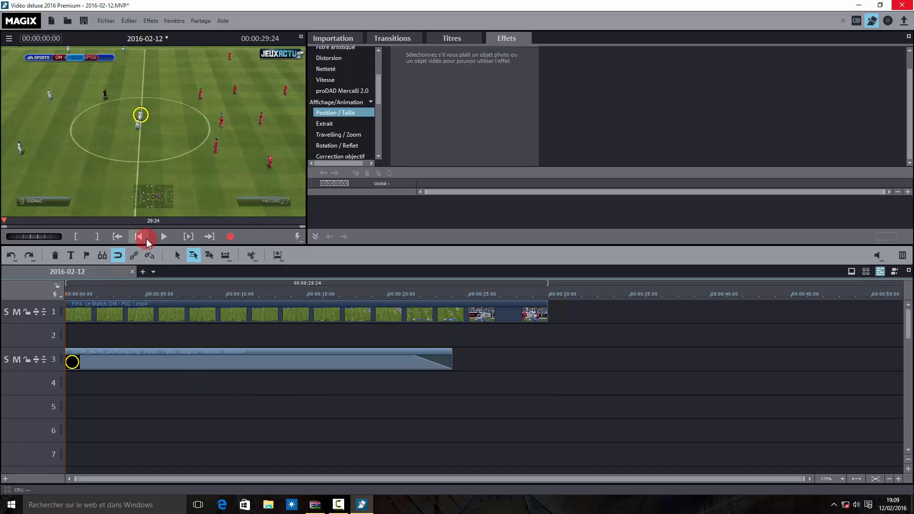
# - Play the first seconds of the sequence in the enlarged preview to check how the circle follows the player
pyautogui.click(300, 37)
pyautogui.click(461, 506)
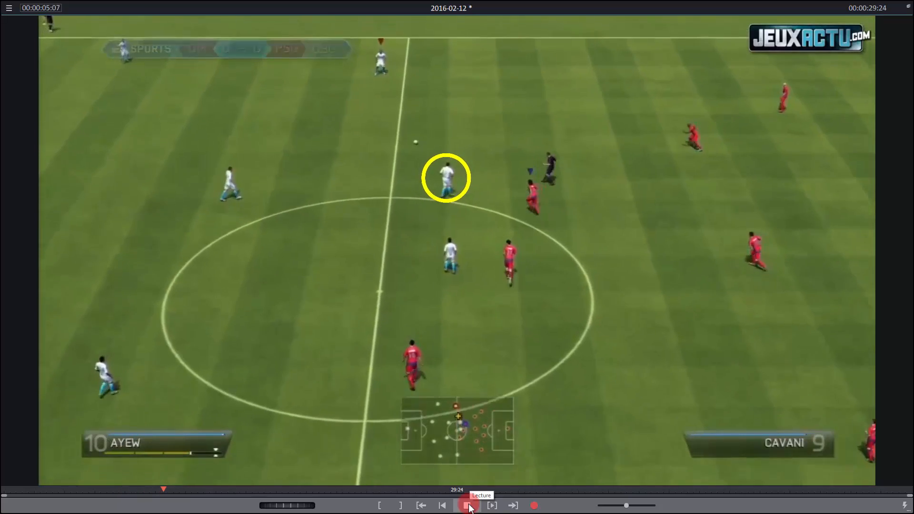
pyautogui.click(467, 506)
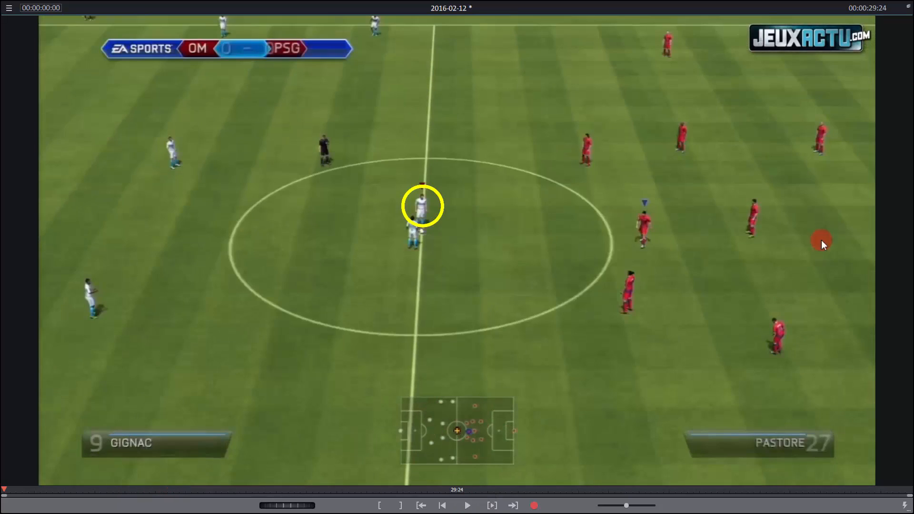
pyautogui.click(908, 7)
# - Add a keyframe placing the yellow circle at 460, 177 over the tracked player at 00:00:03:11
pyautogui.click(217, 375)
pyautogui.click(71, 294)
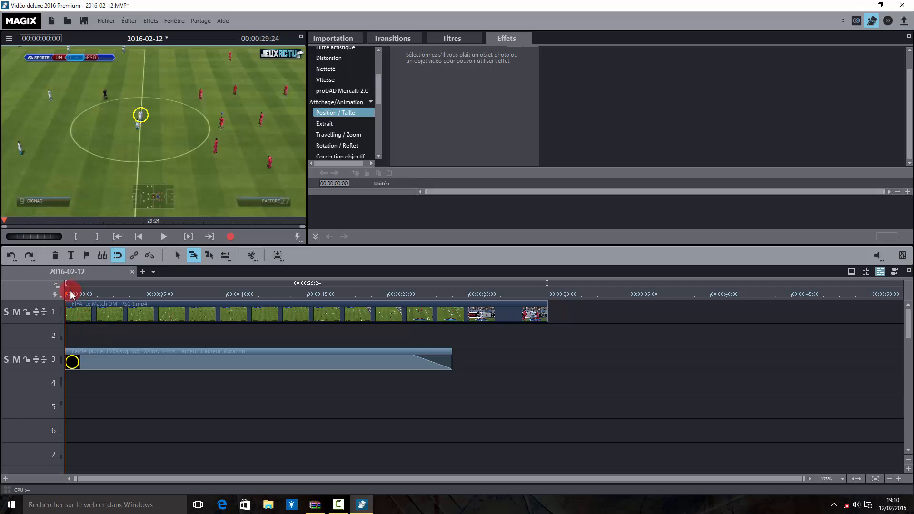
pyautogui.click(75, 294)
pyautogui.click(107, 361)
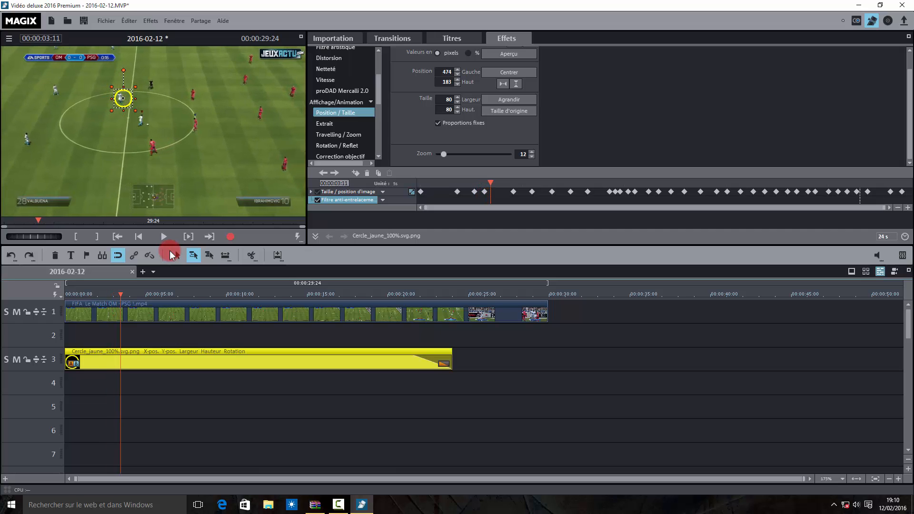
pyautogui.click(211, 255)
pyautogui.moveTo(123, 101); pyautogui.dragTo(121, 100)
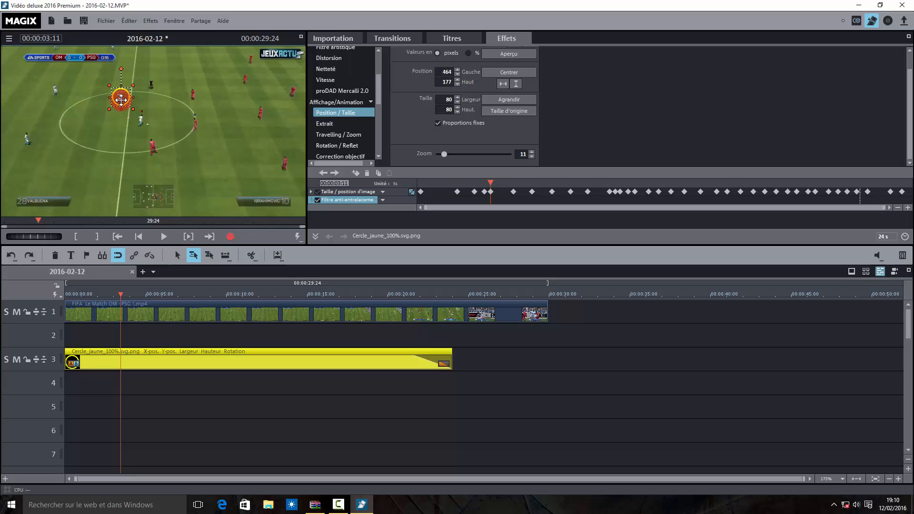
pyautogui.click(453, 201)
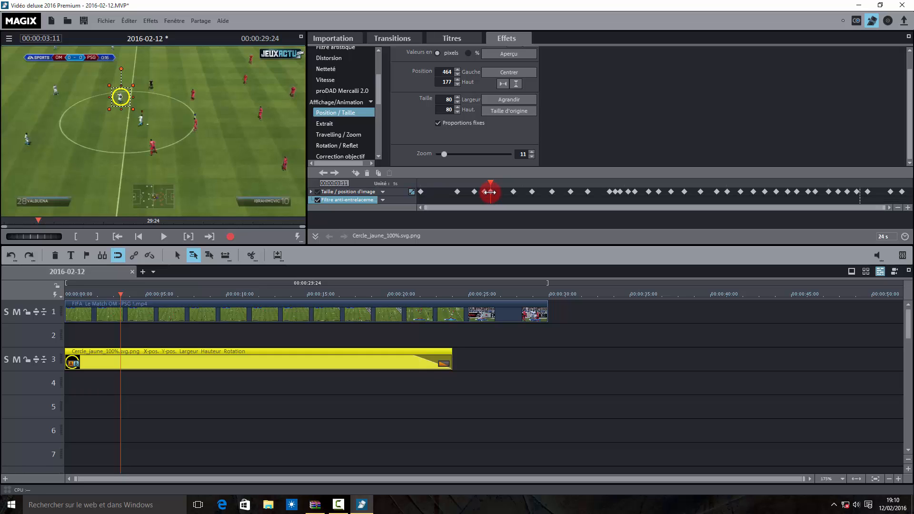
pyautogui.click(123, 101)
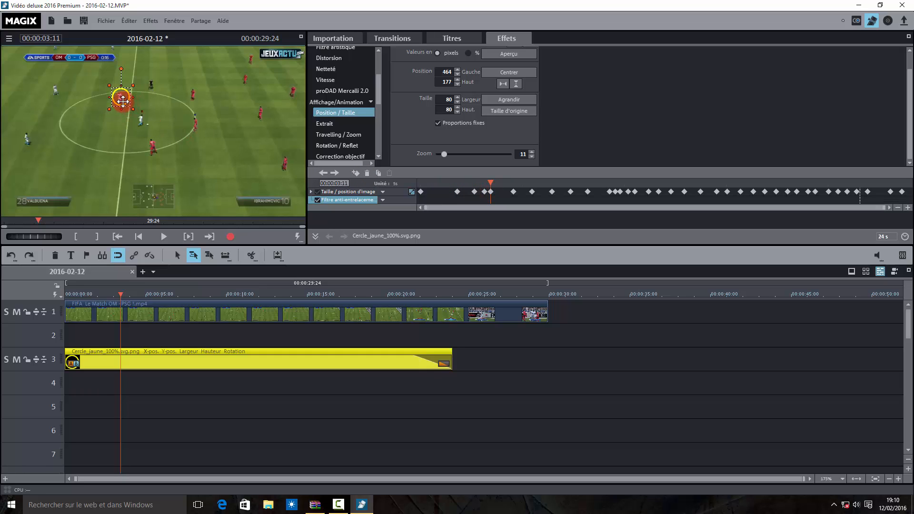
pyautogui.click(137, 180)
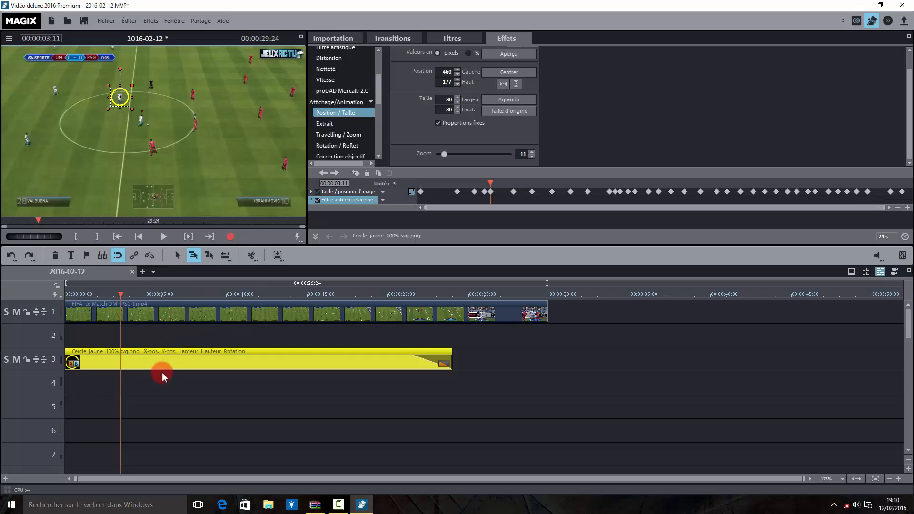
# - Keyframe the yellow circle over the tracked player at 455, 174 at 00:00:03:17 and at 457, 177 at 00:00:03:23
pyautogui.click(149, 363)
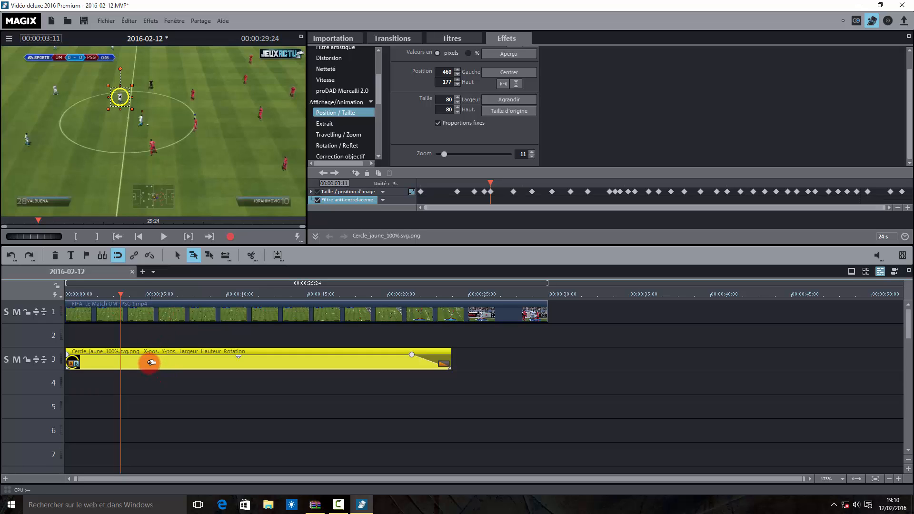
pyautogui.press('Right')
pyautogui.press('Right')
pyautogui.press('Right')
pyautogui.press('Right')
pyautogui.press('Right')
pyautogui.press('Right')
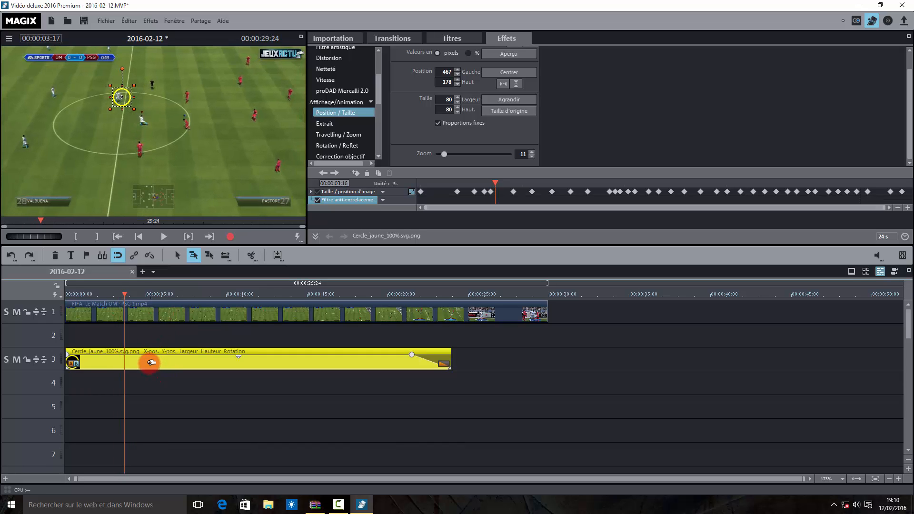
pyautogui.moveTo(122, 97); pyautogui.dragTo(119, 96)
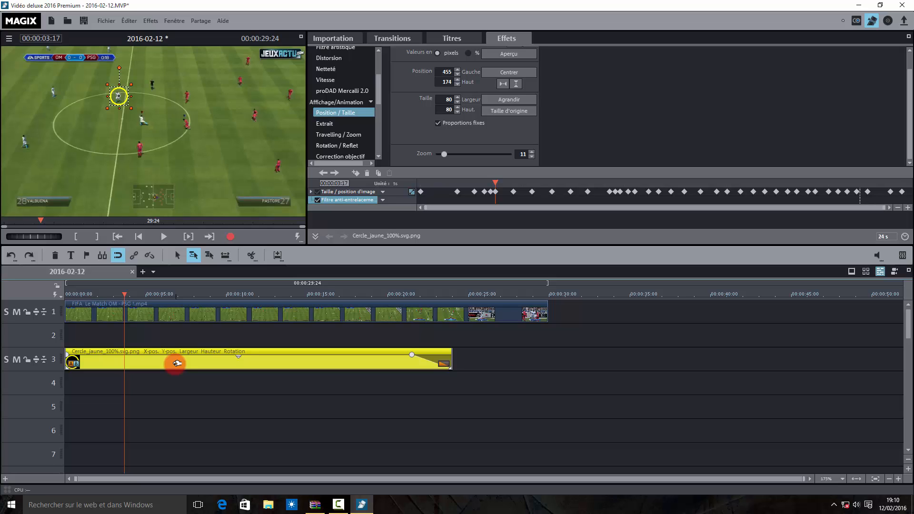
pyautogui.press('space')
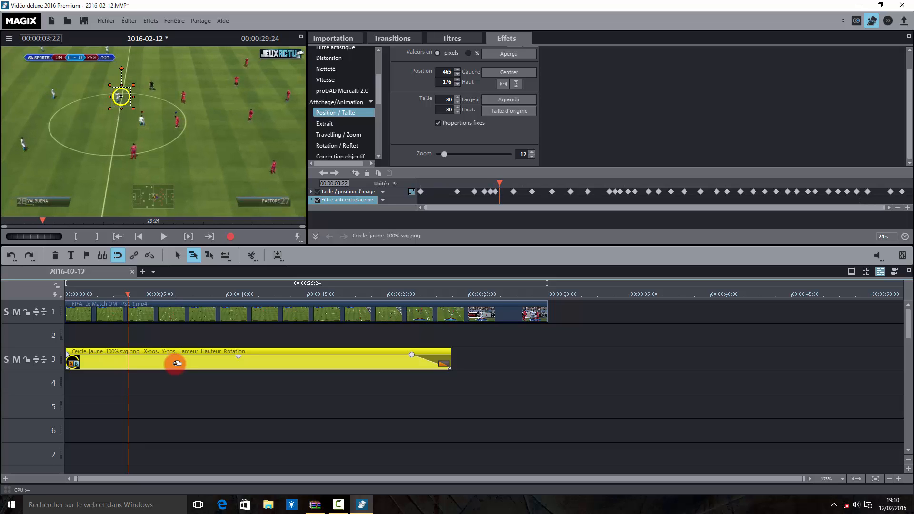
pyautogui.press('space')
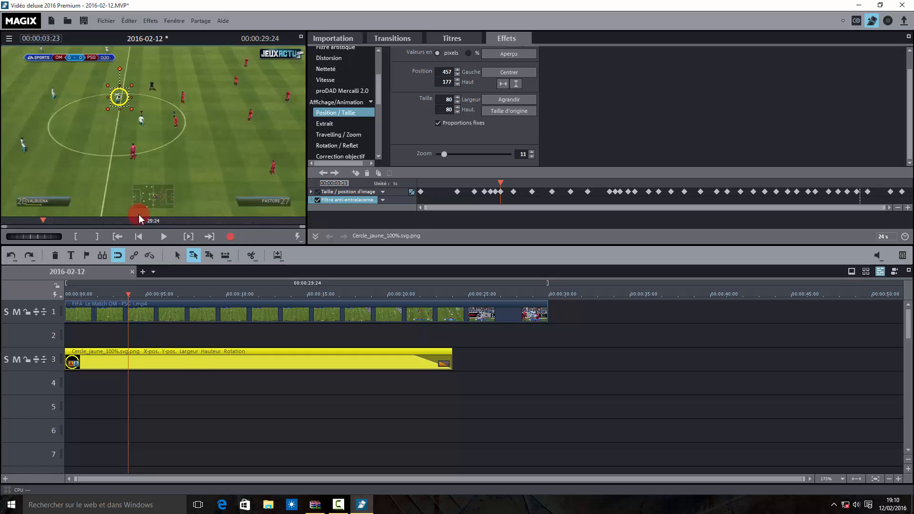
# - Step frame by frame from 00:00:03:23 to 00:00:06:21 to check the circle's alignment with the tracked player
pyautogui.press('Right')
pyautogui.press('Right')
pyautogui.press('Right')
pyautogui.press('Right')
pyautogui.press('Right')
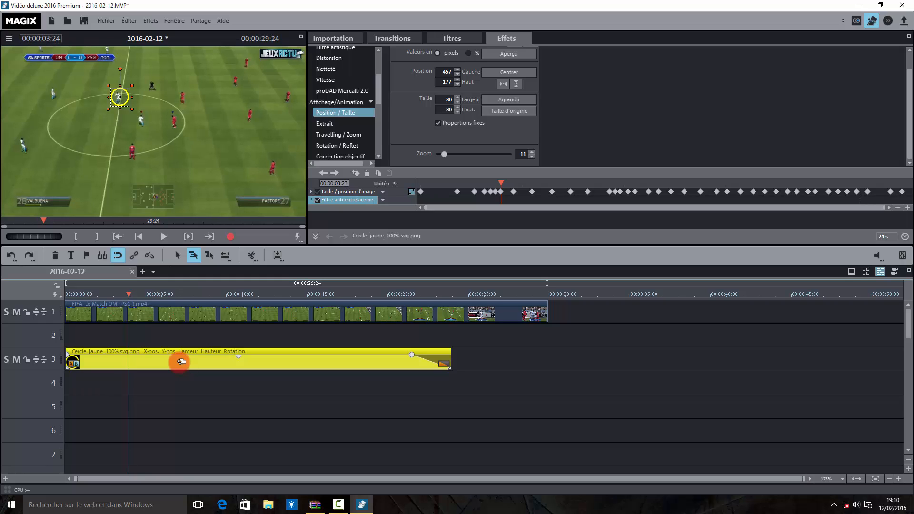
pyautogui.press('Right')
pyautogui.press('Right')
pyautogui.press('Right')
pyautogui.press('Right')
pyautogui.press('Right')
pyautogui.press('Right')
pyautogui.press('Right')
pyautogui.press('Right')
pyautogui.press('Right')
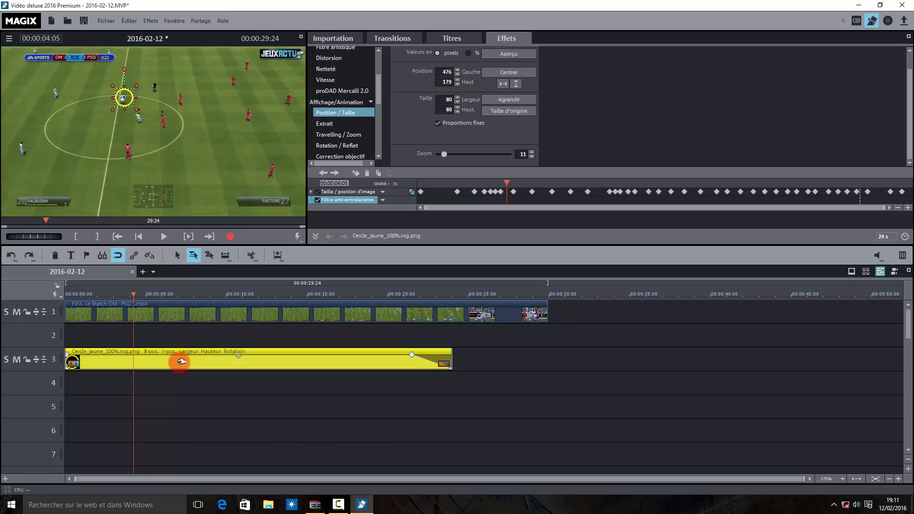
pyautogui.press('Right')
pyautogui.press('Right')
pyautogui.press('Right')
pyautogui.press('Right')
pyautogui.press('Right')
pyautogui.press('Right')
pyautogui.press('Right')
pyautogui.press('Right')
pyautogui.press('Right')
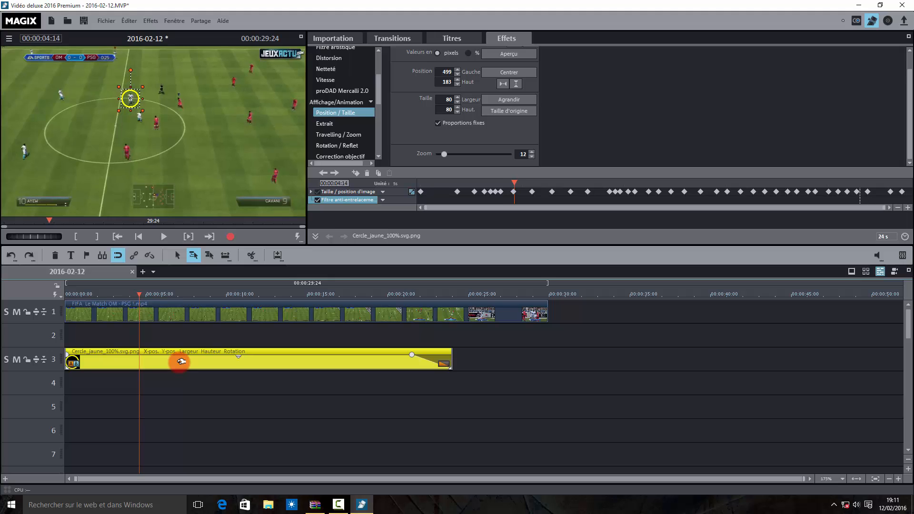
pyautogui.press('Right')
pyautogui.press('Right')
pyautogui.press('Right')
pyautogui.press('Right')
pyautogui.press('Right')
pyautogui.press('Right')
pyautogui.press('Right')
pyautogui.press('Right')
pyautogui.press('Right')
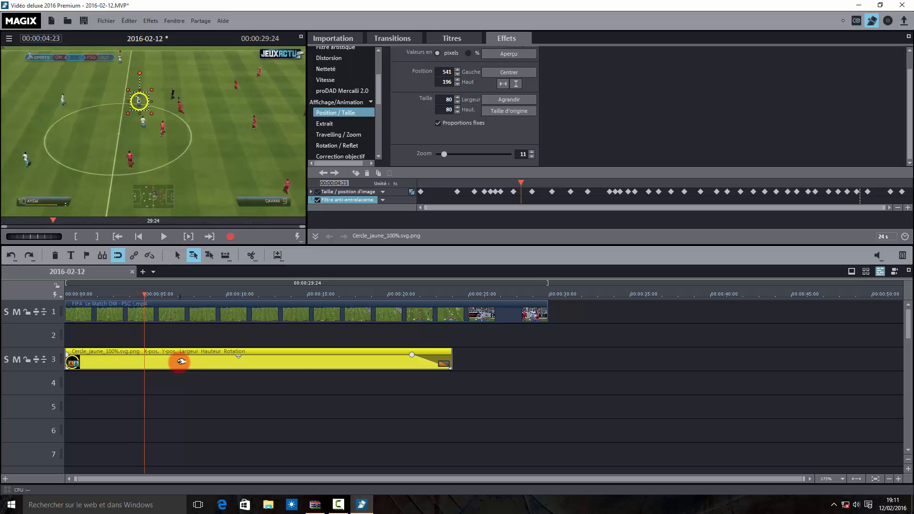
pyautogui.press('Right')
pyautogui.press('Right')
pyautogui.press('Right')
pyautogui.press('Right')
pyautogui.press('Right')
pyautogui.press('Right')
pyautogui.press('Right')
pyautogui.press('Right')
pyautogui.press('Right')
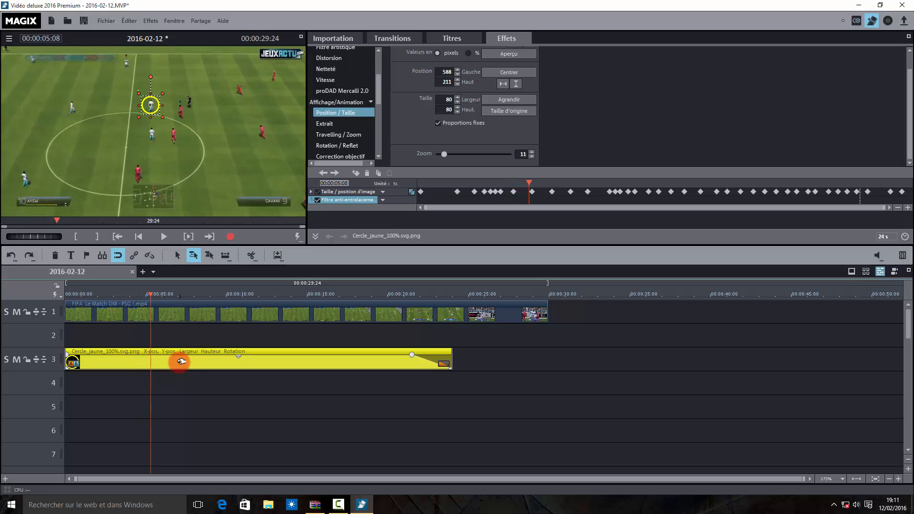
pyautogui.press('Right')
pyautogui.press('Right')
pyautogui.press('Right')
pyautogui.press('Right')
pyautogui.press('Right')
pyautogui.press('Right')
pyautogui.press('Right')
pyautogui.press('Right')
pyautogui.press('Right')
pyautogui.press('Right')
pyautogui.press('Right')
pyautogui.press('Right')
pyautogui.press('Right')
pyautogui.press('Right')
pyautogui.press('Right')
pyautogui.press('Right')
pyautogui.press('Right')
pyautogui.press('Right')
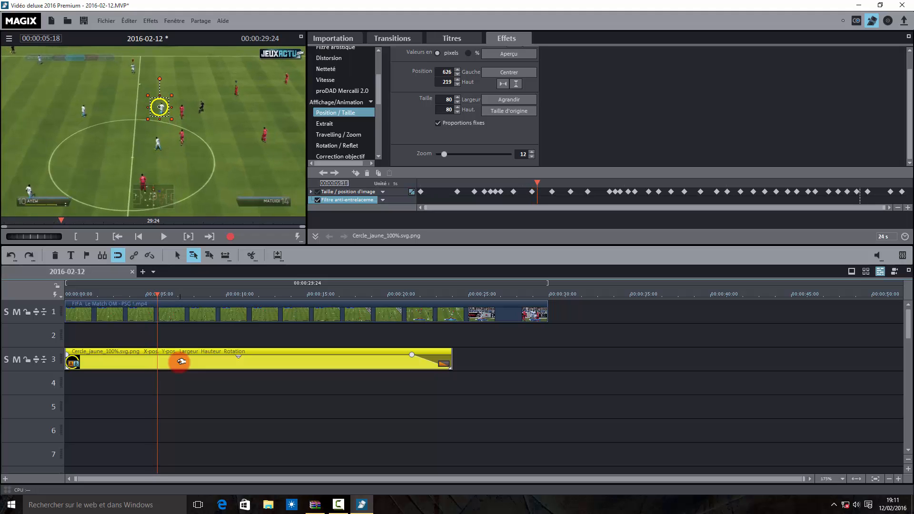
pyautogui.press('Right')
pyautogui.press('Right')
pyautogui.press('Right')
pyautogui.press('Right')
pyautogui.press('Right')
pyautogui.press('Right')
pyautogui.press('Right')
pyautogui.press('Right')
pyautogui.press('Right')
pyautogui.press('Right')
pyautogui.press('Right')
pyautogui.press('Right')
pyautogui.press('Right')
pyautogui.press('Right')
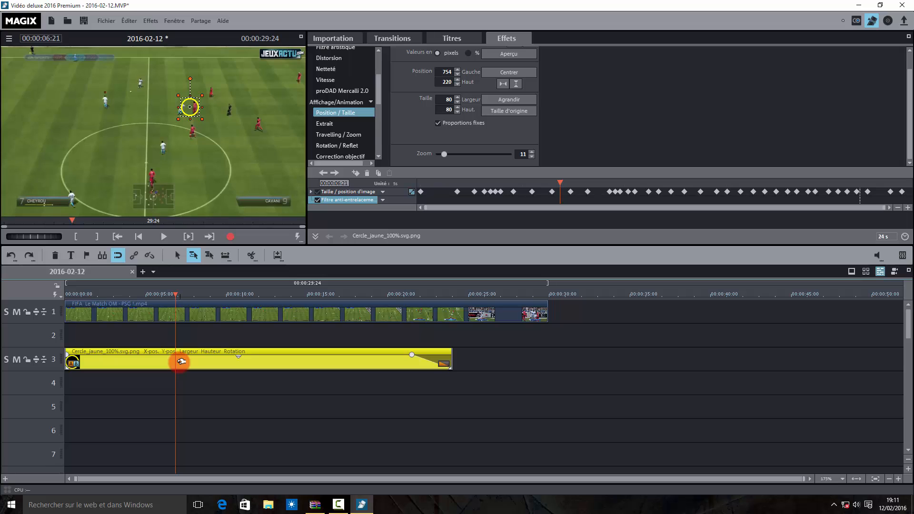
# - Add a keyframe at 00:00:06:16 placing the yellow circle at 700, 230 over the tracked player
pyautogui.press('Left')
pyautogui.press('Left')
pyautogui.press('Left')
pyautogui.press('Left')
pyautogui.press('Left')
pyautogui.press('Left')
pyautogui.press('Left')
pyautogui.press('Left')
pyautogui.press('Left')
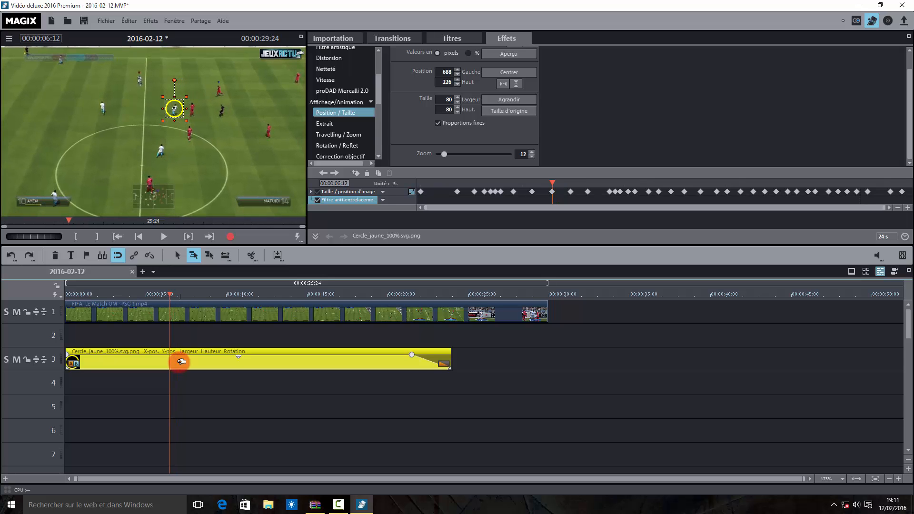
pyautogui.press('Right')
pyautogui.press('Right')
pyautogui.press('Right')
pyautogui.press('Right')
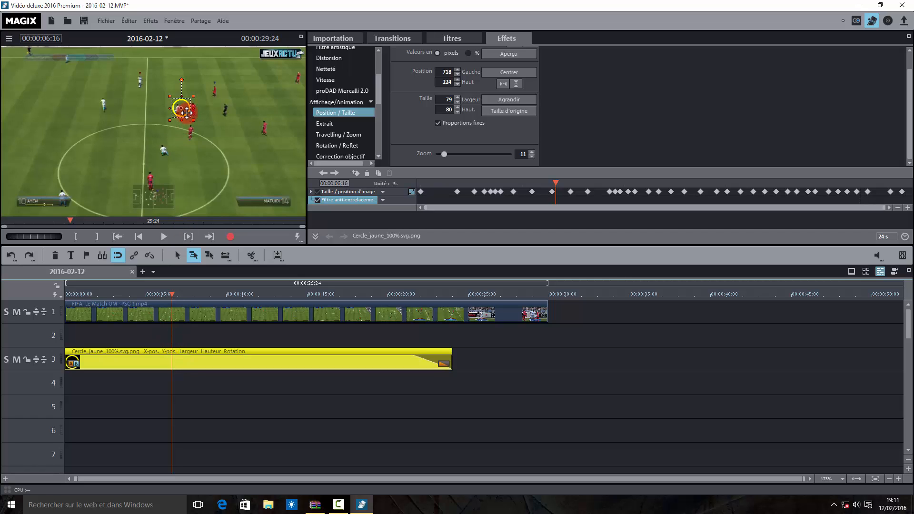
pyautogui.moveTo(187, 113); pyautogui.dragTo(180, 112)
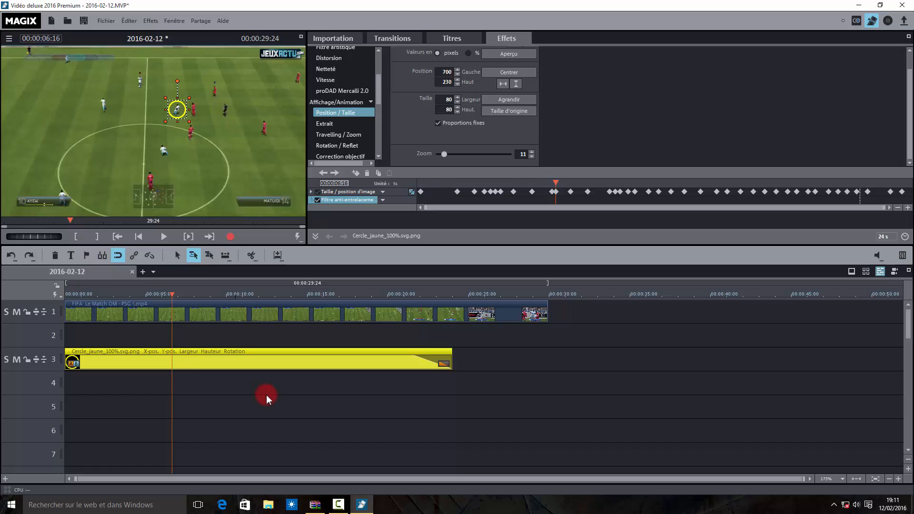
pyautogui.click(268, 361)
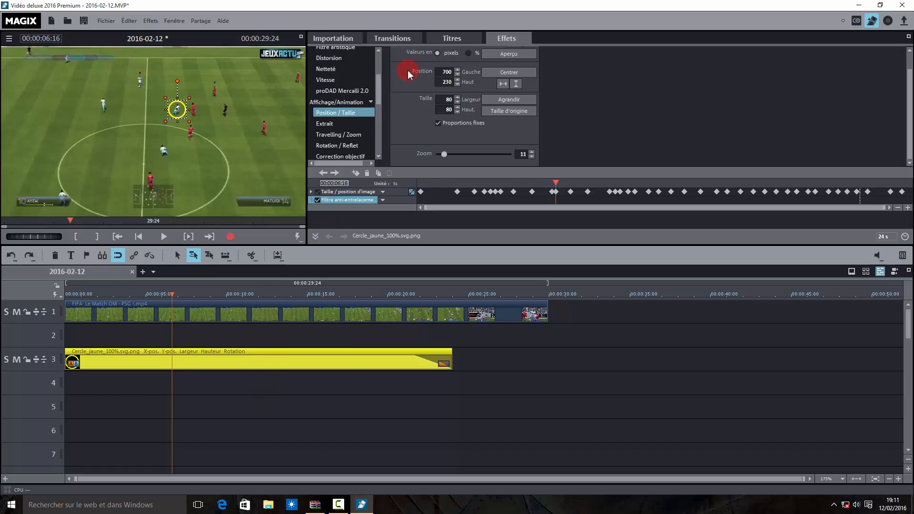
# - Add a keyframe at 00:00:06:21 placing the yellow circle at 721, 229 over the tracked player
pyautogui.press('Right')
pyautogui.press('Right')
pyautogui.press('Right')
pyautogui.press('Right')
pyautogui.press('Right')
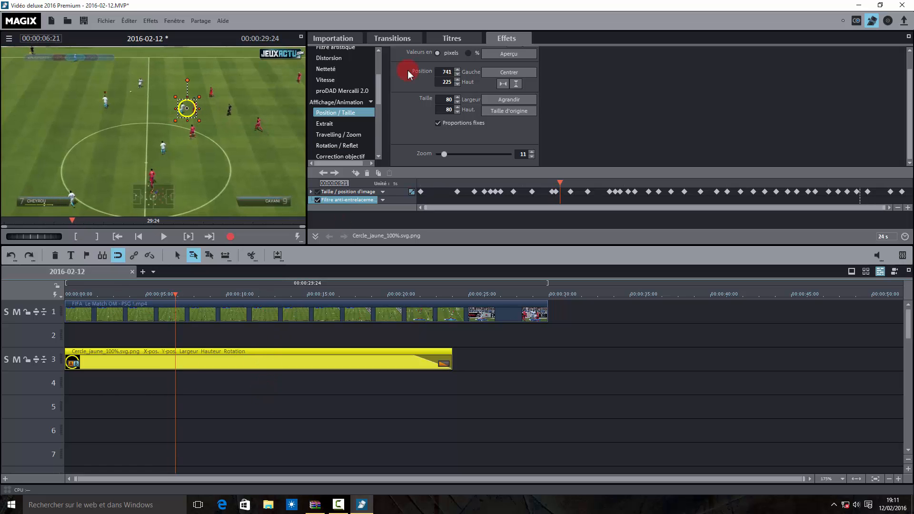
pyautogui.click(186, 107)
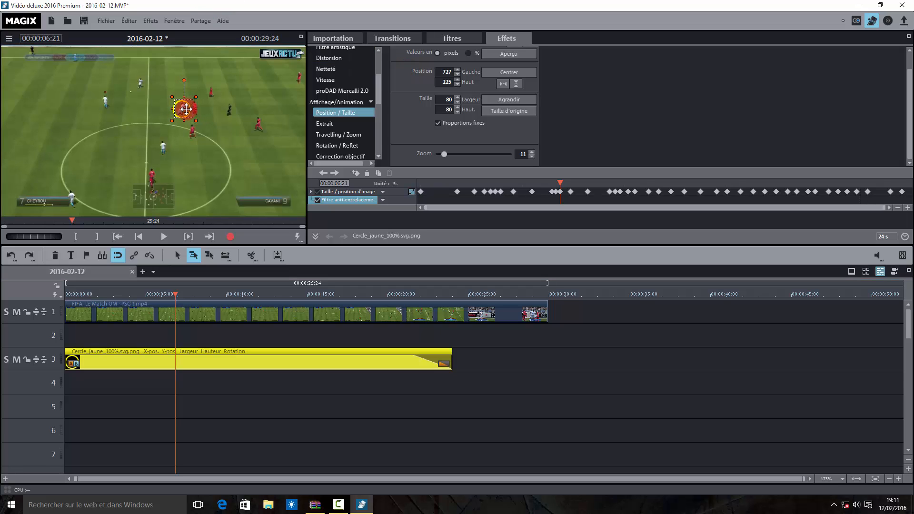
pyautogui.click(268, 353)
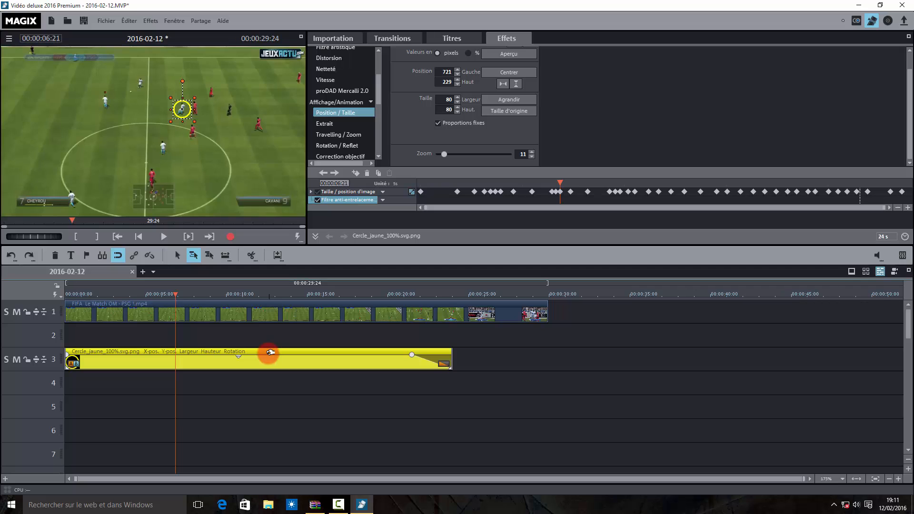
# - Add a keyframe at 00:00:07:03 placing the yellow circle at 778, 223 over the tracked player
pyautogui.press('Right')
pyautogui.press('Right')
pyautogui.press('Right')
pyautogui.press('Right')
pyautogui.press('Right')
pyautogui.press('Right')
pyautogui.press('Right')
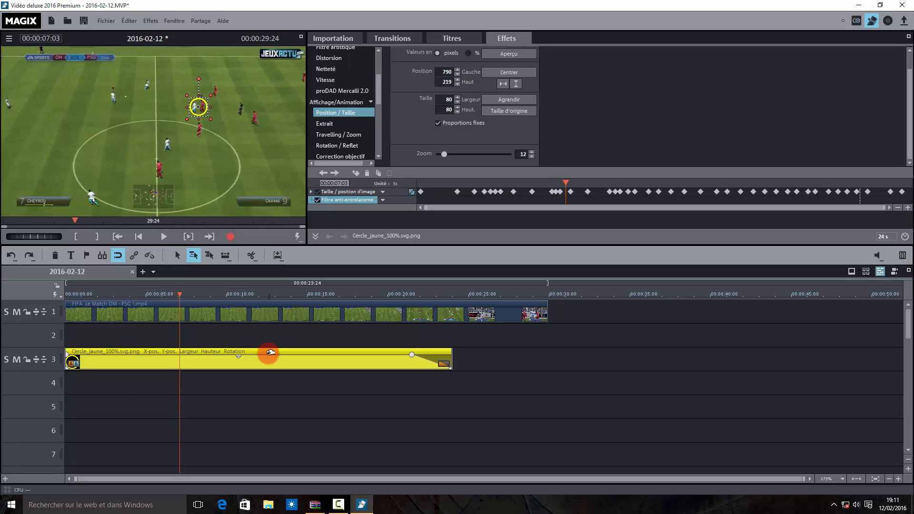
pyautogui.click(199, 107)
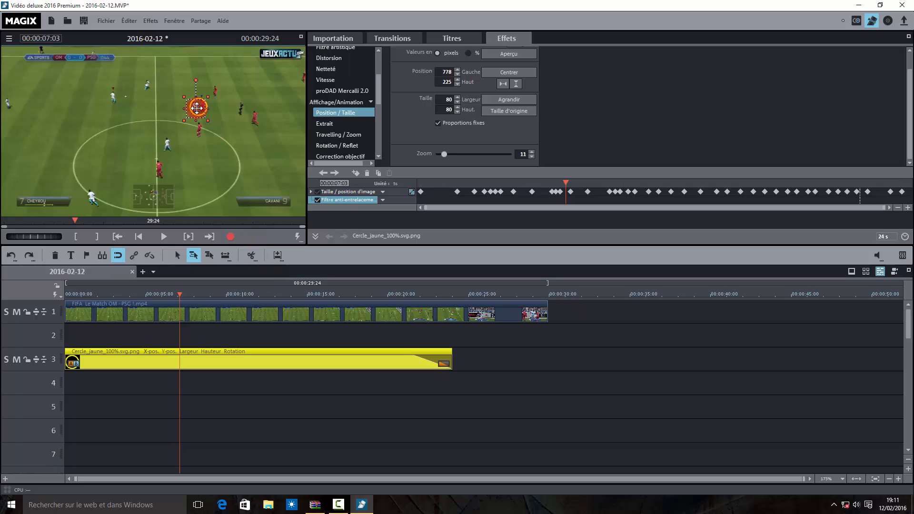
pyautogui.click(255, 366)
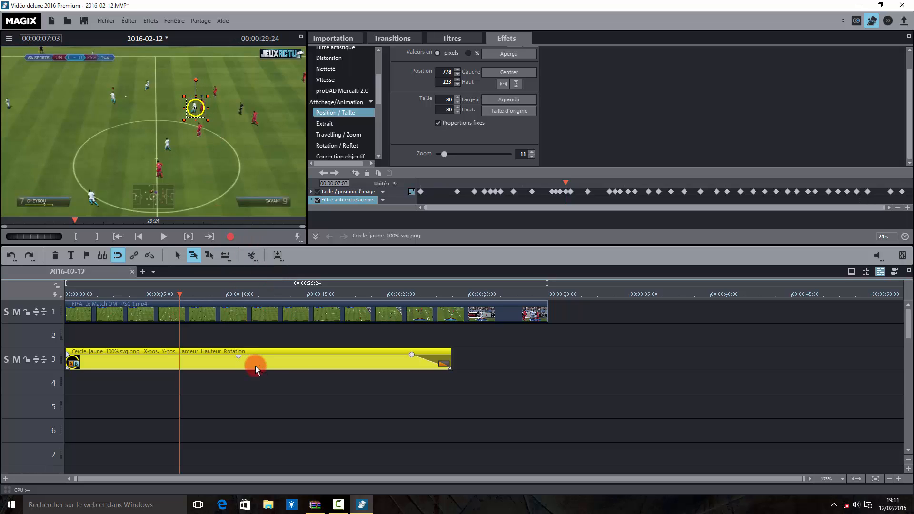
# - Check the circle's alignment up to 00:00:07:16 and add a keyframe there placing it at 920, 204 over the player
pyautogui.press('Right')
pyautogui.press('Right')
pyautogui.press('Right')
pyautogui.press('Right')
pyautogui.press('Right')
pyautogui.press('Right')
pyautogui.press('Right')
pyautogui.press('Right')
pyautogui.press('Right')
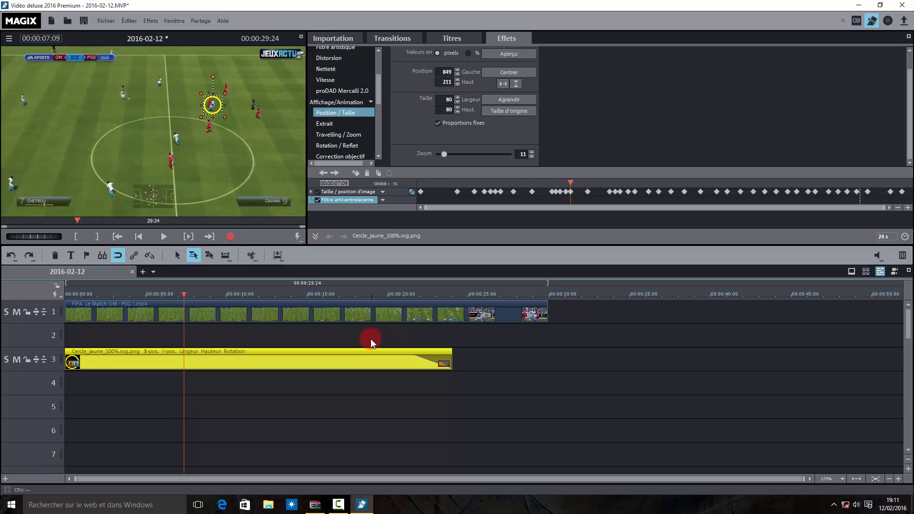
pyautogui.press('Right')
pyautogui.press('Right')
pyautogui.press('Right')
pyautogui.press('Right')
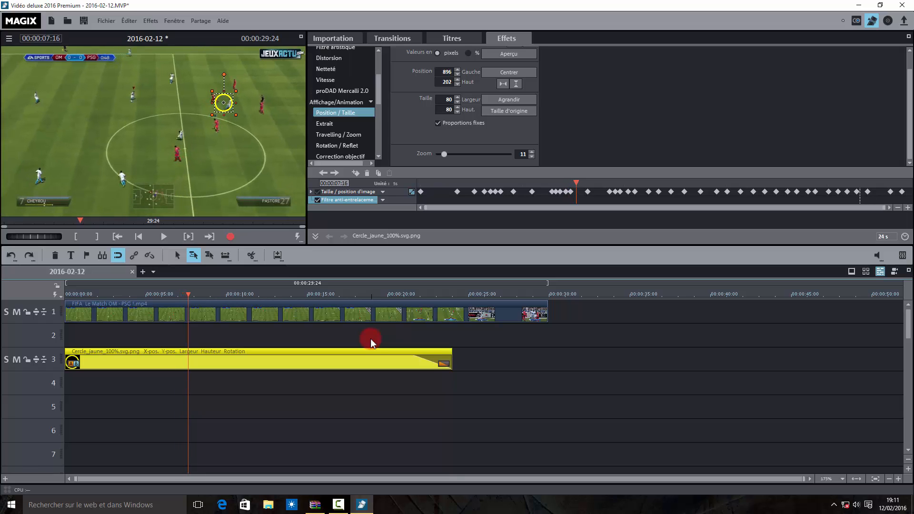
pyautogui.moveTo(225, 103); pyautogui.dragTo(229, 104)
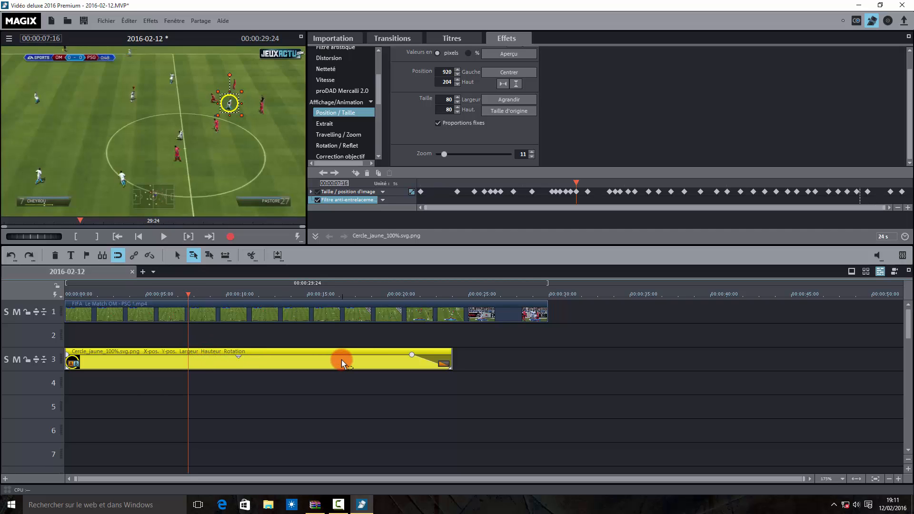
# - Check the circle's alignment up to 00:00:08:15 and add a keyframe there placing it at 1010, 175 over the player
pyautogui.press('Right')
pyautogui.press('Right')
pyautogui.press('Right')
pyautogui.press('Right')
pyautogui.press('Right')
pyautogui.press('Right')
pyautogui.press('Right')
pyautogui.press('Right')
pyautogui.press('Right')
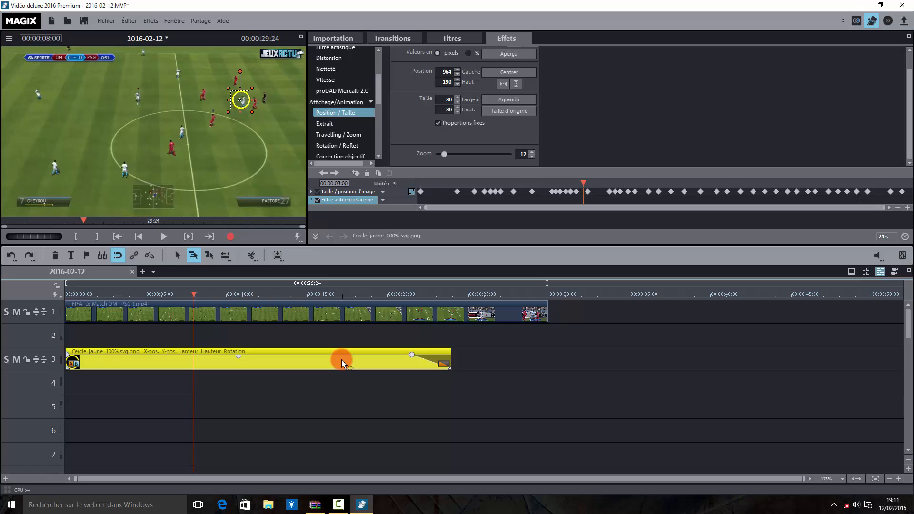
pyautogui.press('Right')
pyautogui.press('Right')
pyautogui.press('Right')
pyautogui.press('Right')
pyautogui.press('Right')
pyautogui.press('Right')
pyautogui.press('Right')
pyautogui.press('Right')
pyautogui.press('Right')
pyautogui.press('Right')
pyautogui.press('Right')
pyautogui.press('Right')
pyautogui.press('Right')
pyautogui.press('Right')
pyautogui.press('Right')
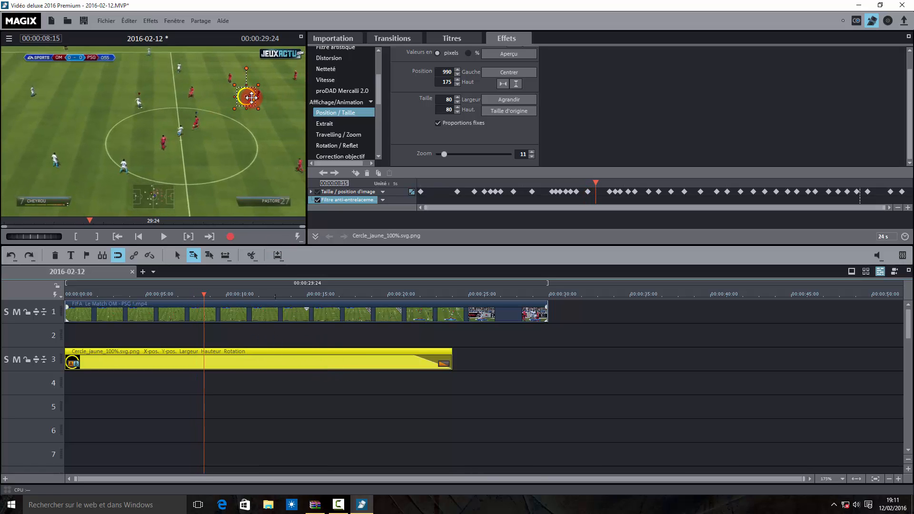
pyautogui.moveTo(251, 97); pyautogui.dragTo(258, 98)
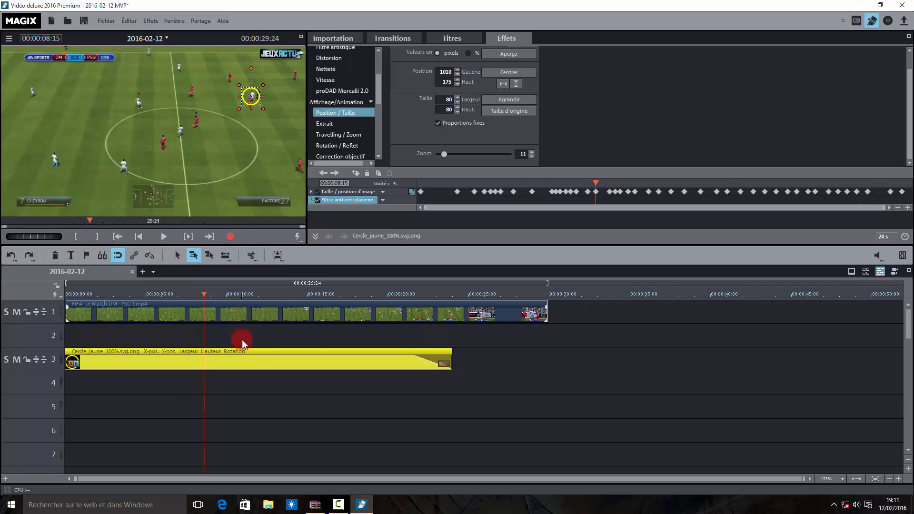
# - Add a keyframe at 00:00:09:02 placing the yellow circle at 1028, 173 over the tracked player
pyautogui.press('Right')
pyautogui.press('Right')
pyautogui.press('Right')
pyautogui.press('Right')
pyautogui.press('Right')
pyautogui.press('Right')
pyautogui.press('Right')
pyautogui.press('Right')
pyautogui.press('Right')
pyautogui.press('Right')
pyautogui.press('Right')
pyautogui.press('Right')
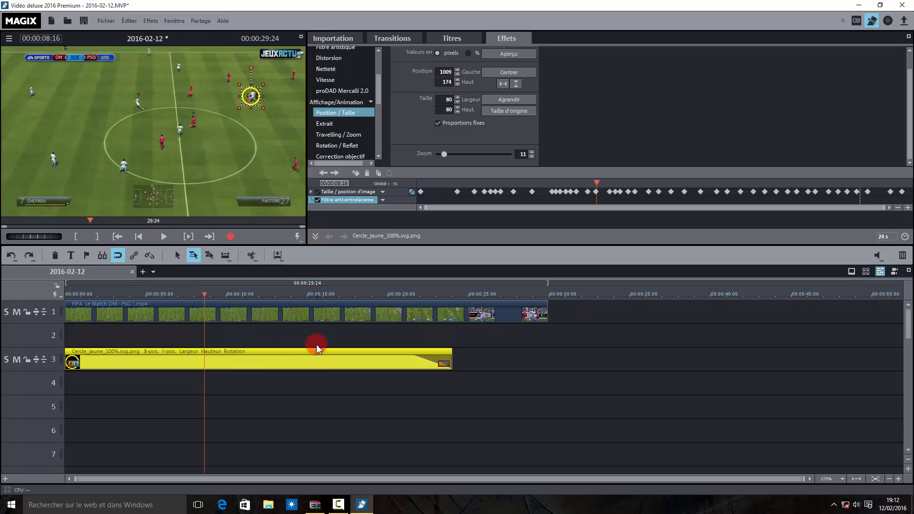
pyautogui.moveTo(251, 92); pyautogui.dragTo(264, 102)
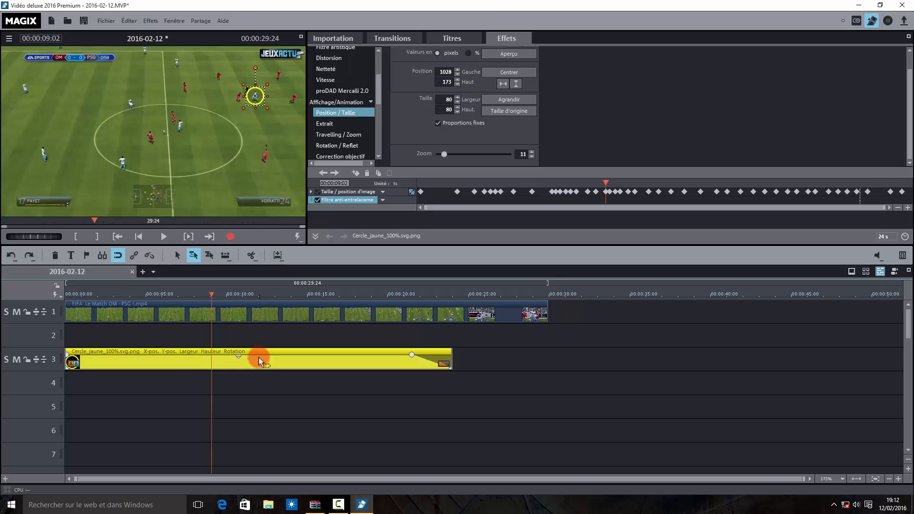
# - Step frame by frame from 00:00:09:02 to 00:00:12:03 to check the circle's alignment with the tracked player
pyautogui.press('Right')
pyautogui.press('Right')
pyautogui.press('Right')
pyautogui.press('Right')
pyautogui.press('Right')
pyautogui.press('Right')
pyautogui.press('Right')
pyautogui.press('Right')
pyautogui.press('Right')
pyautogui.press('Right')
pyautogui.press('Right')
pyautogui.press('Right')
pyautogui.press('Right')
pyautogui.press('Right')
pyautogui.press('Right')
pyautogui.press('Right')
pyautogui.press('Right')
pyautogui.press('Right')
pyautogui.press('Right')
pyautogui.press('Right')
pyautogui.press('Right')
pyautogui.press('Right')
pyautogui.press('Right')
pyautogui.press('Right')
pyautogui.press('Right')
pyautogui.press('Right')
pyautogui.press('Right')
pyautogui.press('Right')
pyautogui.press('Right')
pyautogui.press('Right')
pyautogui.press('Right')
pyautogui.press('Right')
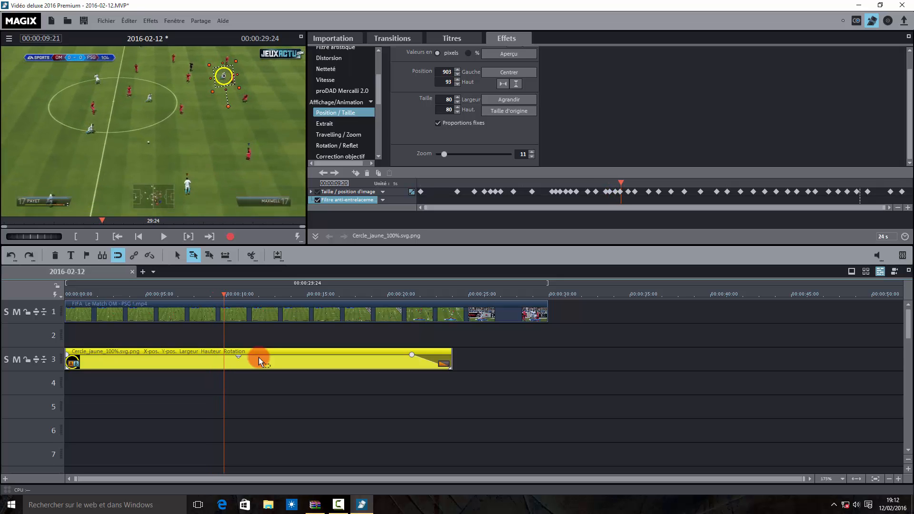
pyautogui.press('Right')
pyautogui.press('Right')
pyautogui.press('Right')
pyautogui.press('Right')
pyautogui.press('Right')
pyautogui.press('Right')
pyautogui.press('Right')
pyautogui.press('Right')
pyautogui.press('Right')
pyautogui.press('Right')
pyautogui.press('Right')
pyautogui.press('Right')
pyautogui.press('Right')
pyautogui.press('Right')
pyautogui.press('Right')
pyautogui.press('Right')
pyautogui.press('Right')
pyautogui.press('Right')
pyautogui.press('Right')
pyautogui.press('Right')
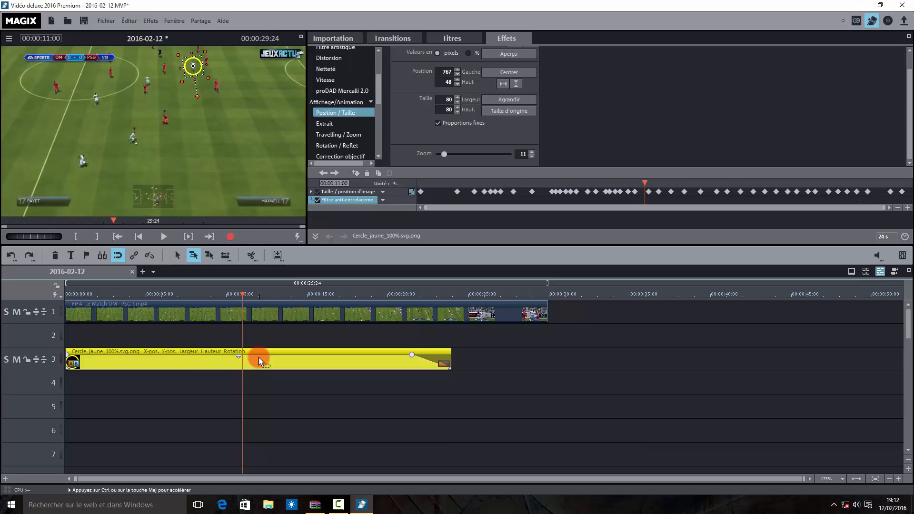
pyautogui.press('Right')
pyautogui.press('Right')
pyautogui.press('Right')
pyautogui.press('Right')
pyautogui.press('Right')
pyautogui.press('Right')
pyautogui.press('Right')
pyautogui.press('Right')
pyautogui.press('Right')
pyautogui.press('Right')
pyautogui.press('Right')
pyautogui.press('Right')
pyautogui.press('Right')
pyautogui.press('Right')
pyautogui.press('Right')
pyautogui.press('Right')
pyautogui.press('Right')
pyautogui.press('Right')
pyautogui.press('Right')
pyautogui.press('Right')
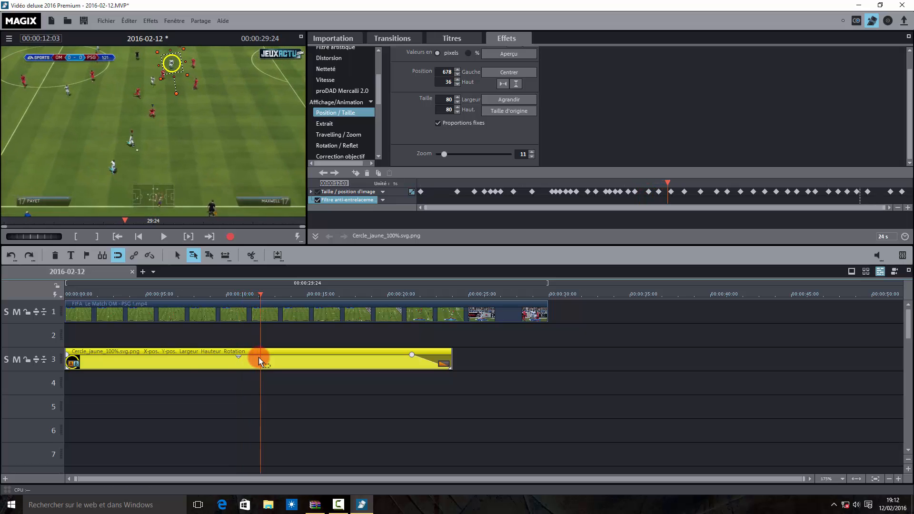
# - Step frame by frame from 00:00:12:03 to 00:00:15:14 to check the circle's alignment with the tracked player
pyautogui.press('Right')
pyautogui.press('Right')
pyautogui.press('Right')
pyautogui.press('Right')
pyautogui.press('Right')
pyautogui.press('Right')
pyautogui.press('Right')
pyautogui.press('Right')
pyautogui.press('Right')
pyautogui.press('Right')
pyautogui.press('Right')
pyautogui.press('Right')
pyautogui.press('Right')
pyautogui.press('Right')
pyautogui.press('Right')
pyautogui.press('Right')
pyautogui.press('Right')
pyautogui.press('Right')
pyautogui.press('Right')
pyautogui.press('Right')
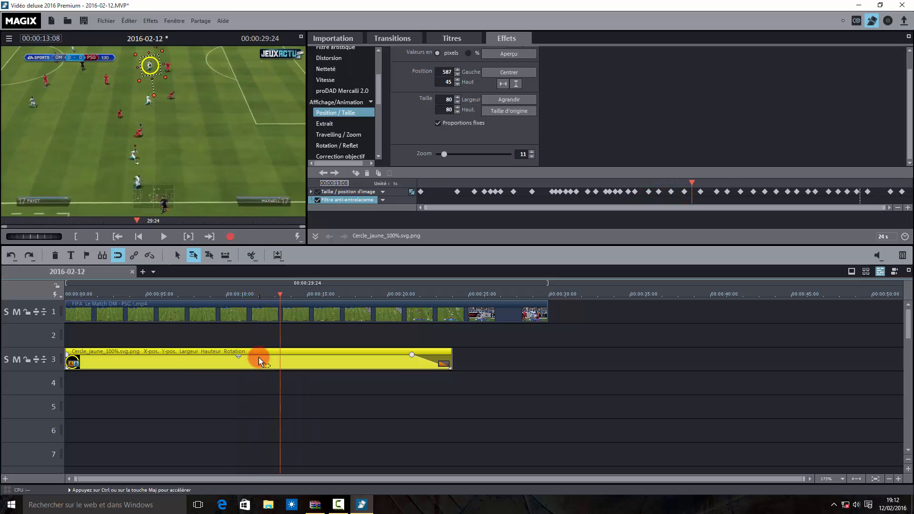
pyautogui.press('Right')
pyautogui.press('Right')
pyautogui.press('Right')
pyautogui.press('Right')
pyautogui.press('Right')
pyautogui.press('Right')
pyautogui.press('Right')
pyautogui.press('Right')
pyautogui.press('Right')
pyautogui.press('Right')
pyautogui.press('Right')
pyautogui.press('Right')
pyautogui.press('Right')
pyautogui.press('Right')
pyautogui.press('Right')
pyautogui.press('Right')
pyautogui.press('Right')
pyautogui.press('Right')
pyautogui.press('Right')
pyautogui.press('Right')
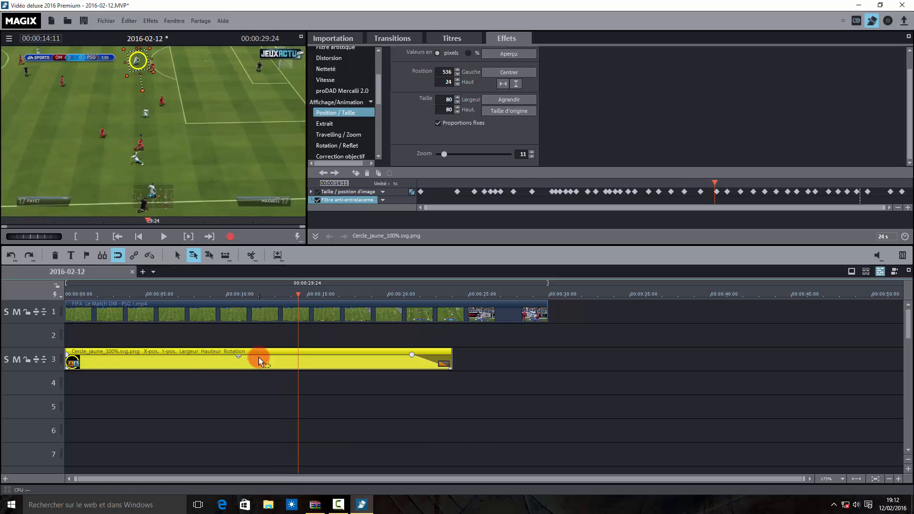
pyautogui.press('Right')
pyautogui.press('Right')
pyautogui.press('Right')
pyautogui.press('Right')
pyautogui.press('Right')
pyautogui.press('Right')
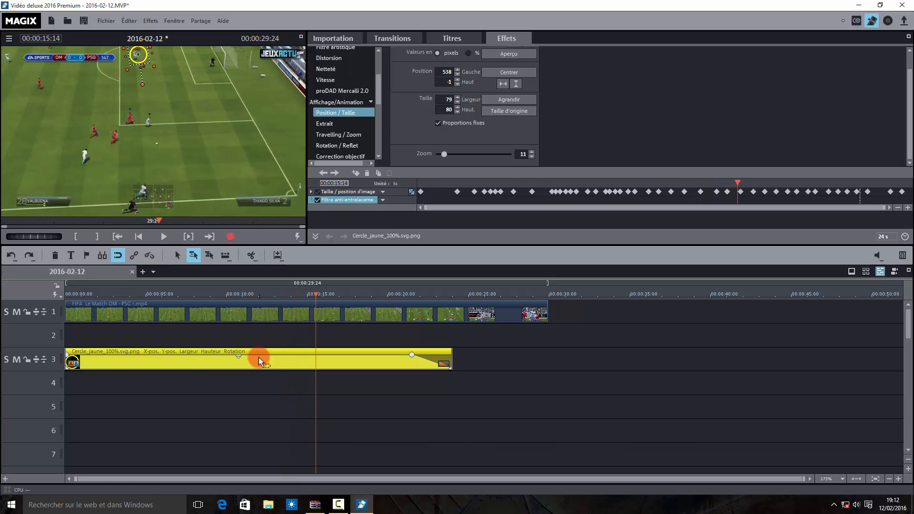
# - Go back to 00:00:15:11 and add a keyframe there placing the yellow circle at 521, 5 over the tracked player
pyautogui.press('Left')
pyautogui.press('Left')
pyautogui.press('Left')
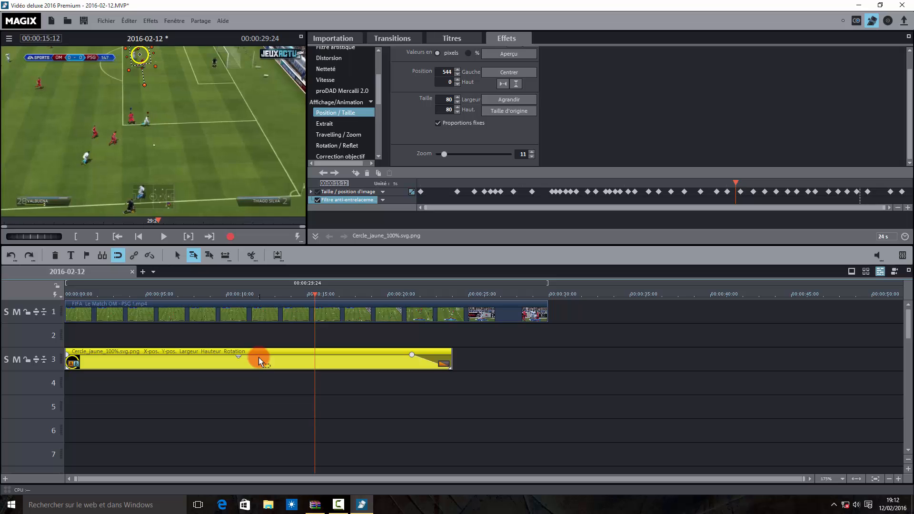
pyautogui.click(161, 233)
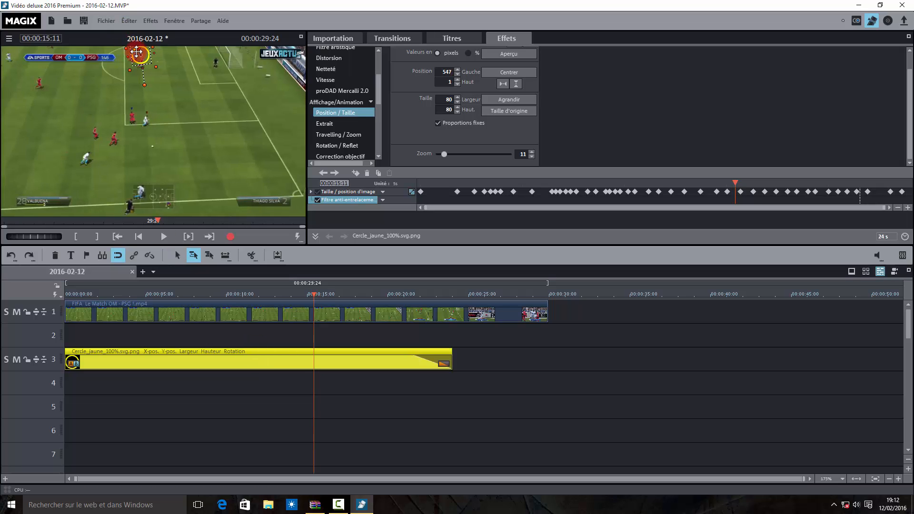
pyautogui.moveTo(136, 51); pyautogui.dragTo(134, 52)
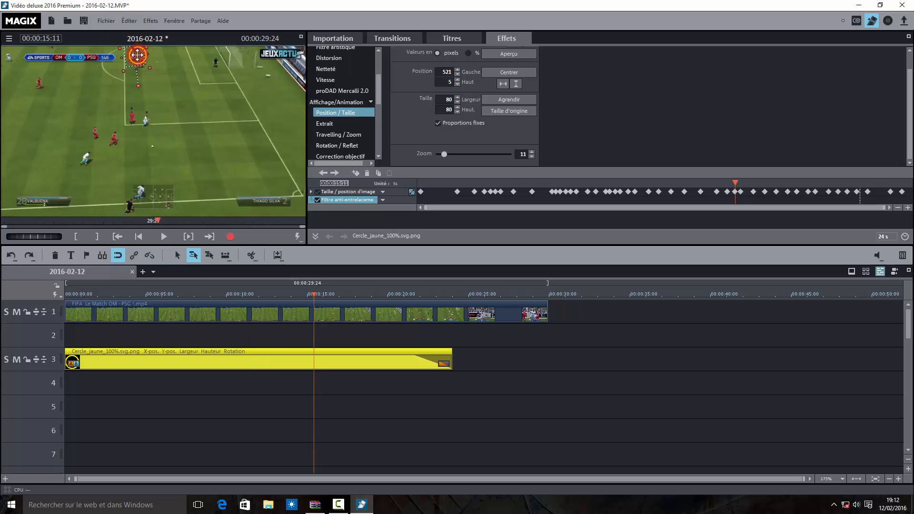
# - Check the circle's alignment from 00:00:16:04 and recentre it over the player with keyframes at 00:00:16:14 and 00:00:17:17
pyautogui.click(326, 358)
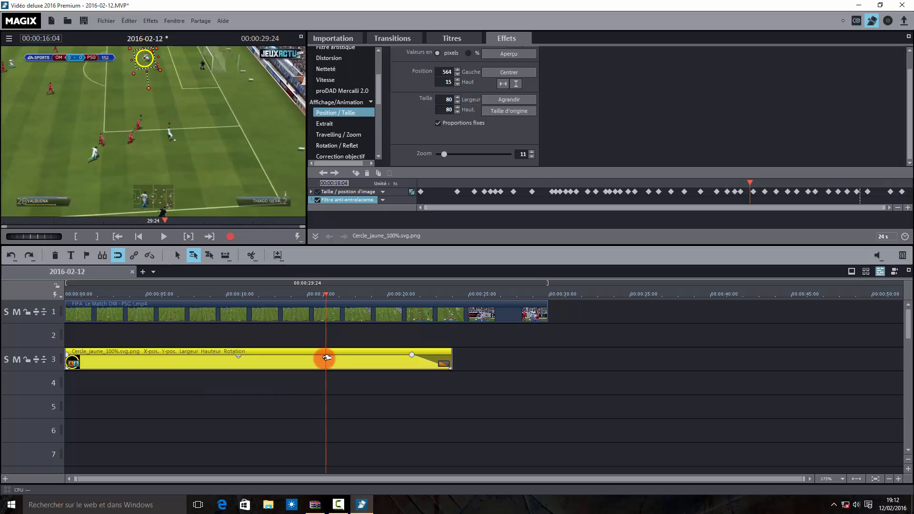
pyautogui.press('Right')
pyautogui.press('Right')
pyautogui.press('Right')
pyautogui.press('Right')
pyautogui.press('Right')
pyautogui.press('Right')
pyautogui.press('Right')
pyautogui.press('Right')
pyautogui.press('Right')
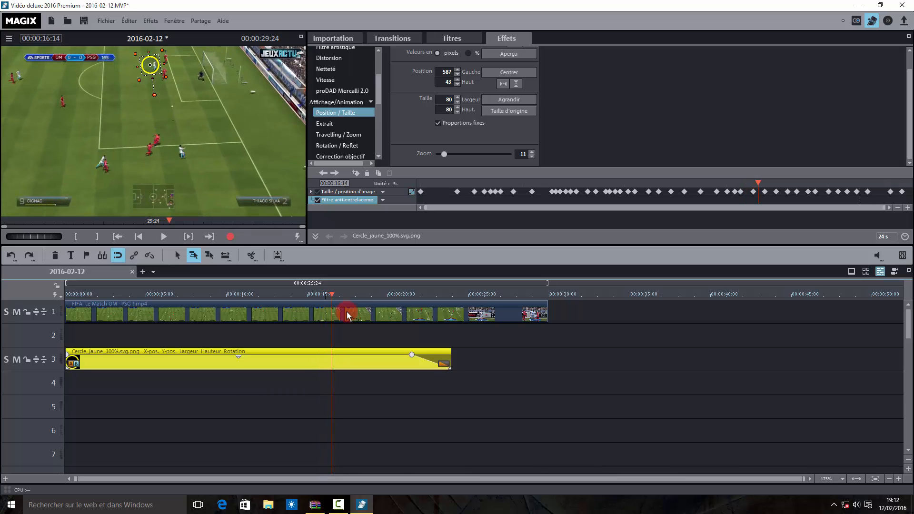
pyautogui.click(152, 67)
pyautogui.moveTo(152, 66); pyautogui.dragTo(157, 66)
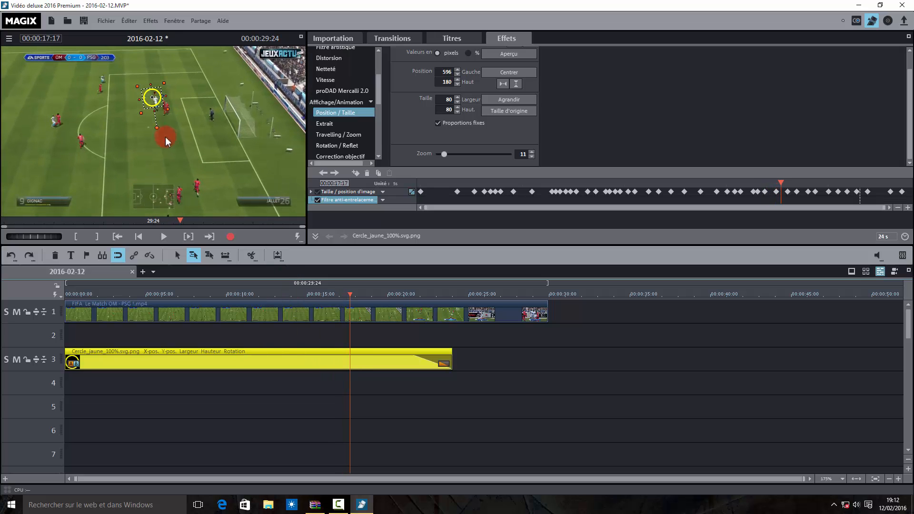
pyautogui.moveTo(156, 100); pyautogui.dragTo(161, 105)
pyautogui.click(393, 426)
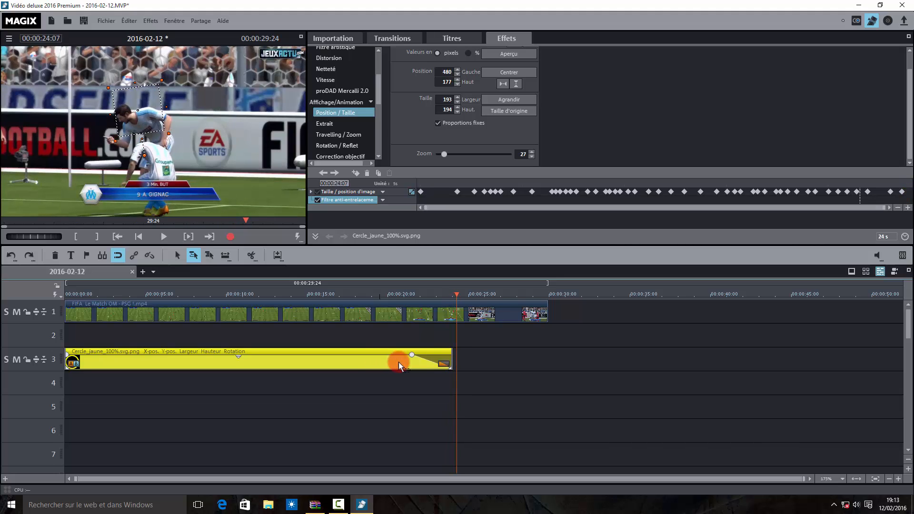
# - Play the sequence from the start in the enlarged preview to review how the circle follows the player
pyautogui.moveTo(456, 294); pyautogui.dragTo(87, 312)
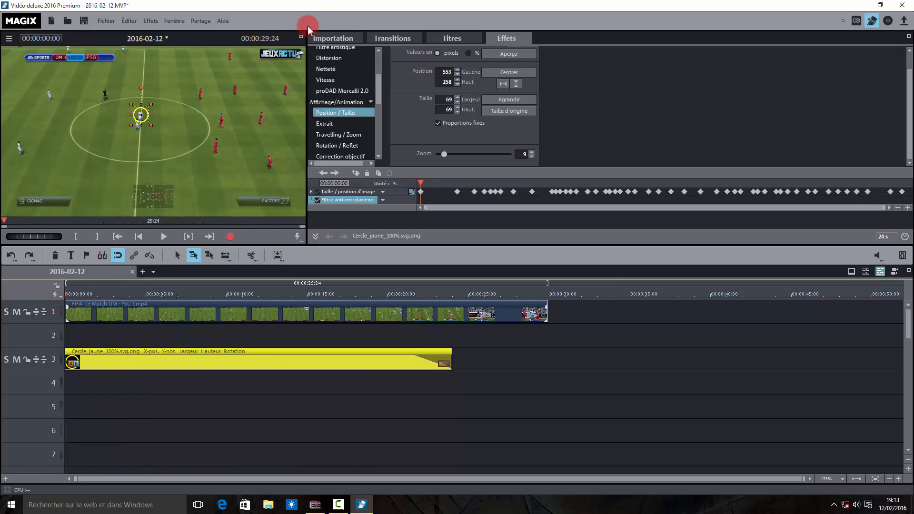
pyautogui.click(299, 38)
pyautogui.click(466, 506)
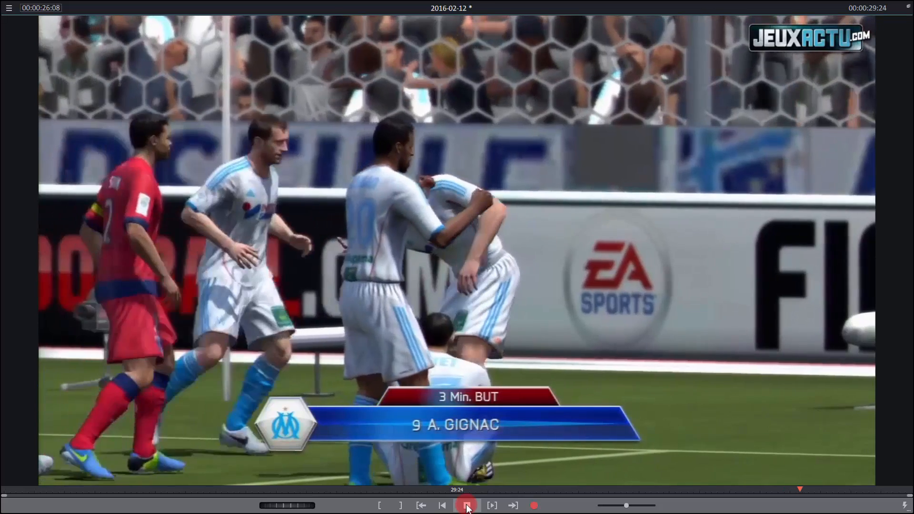
pyautogui.click(467, 506)
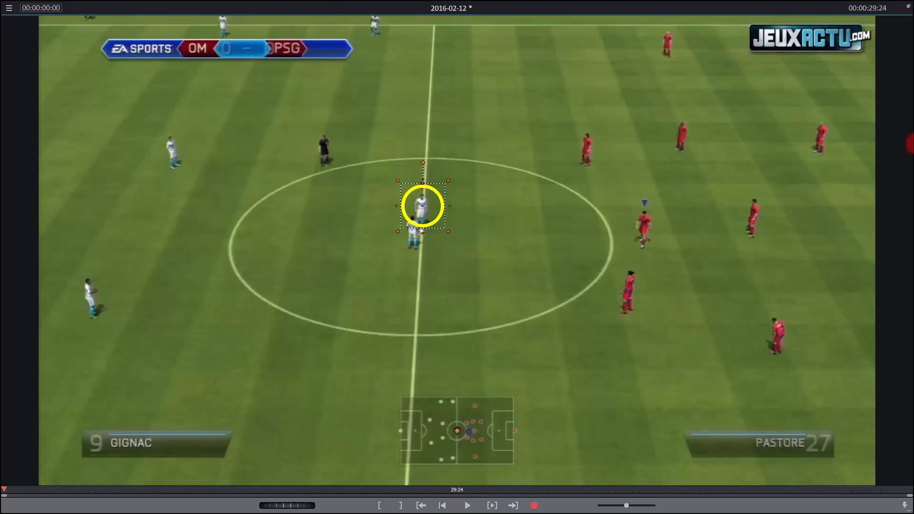
pyautogui.click(908, 8)
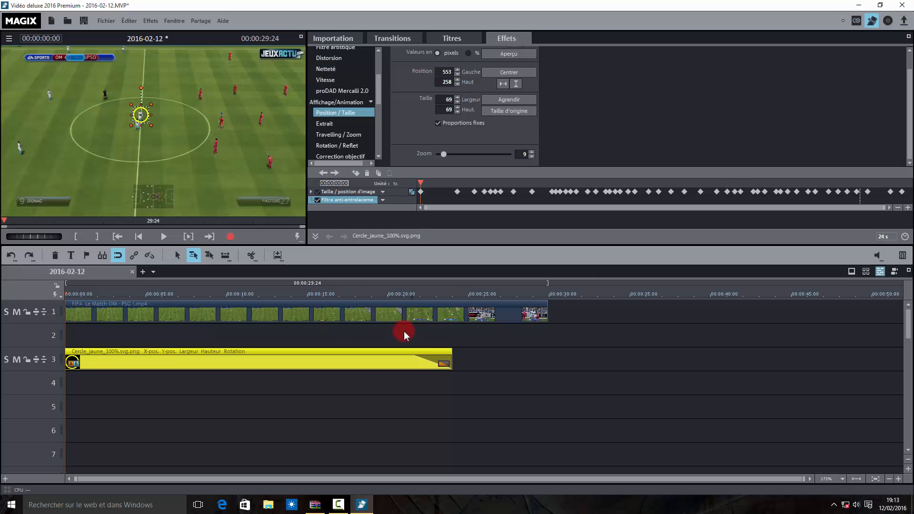
pyautogui.click(300, 37)
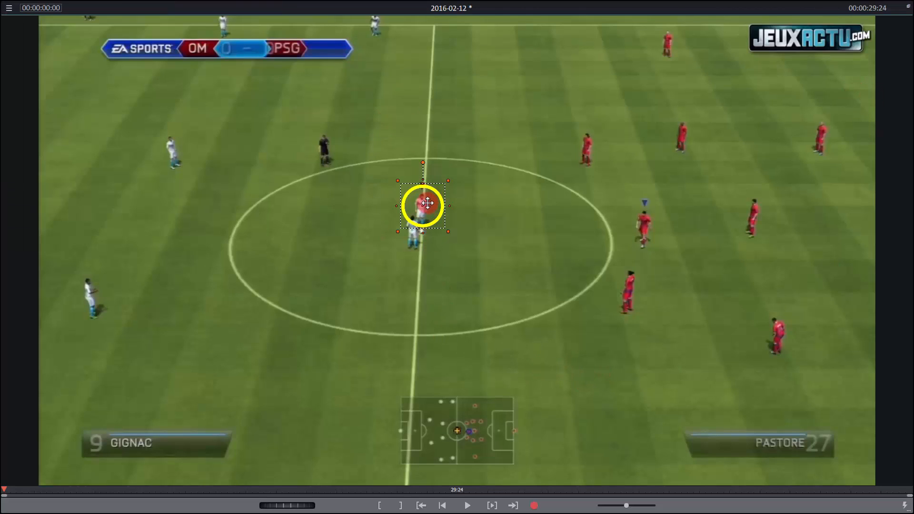
pyautogui.click(908, 9)
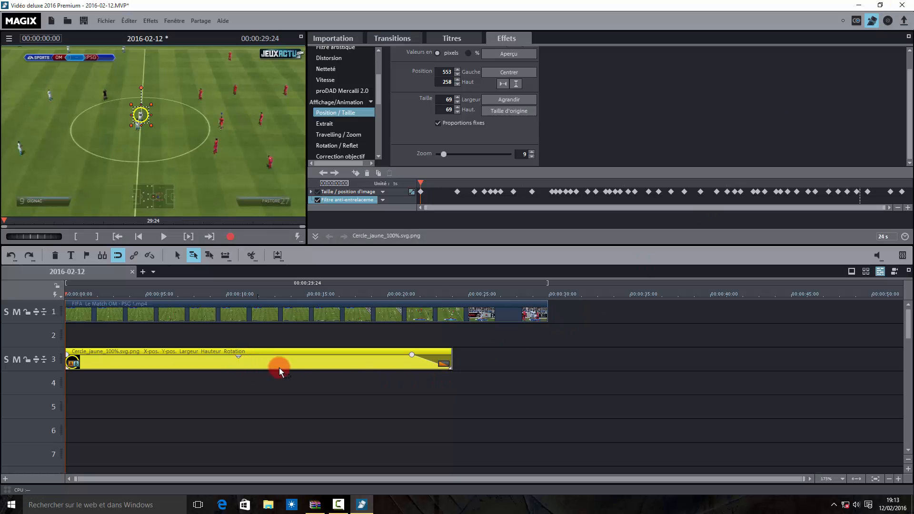
# - Copy the FIFA Le Match OM - PSG clip and paste it on track 1 of a new movie
pyautogui.rightClick(190, 316)
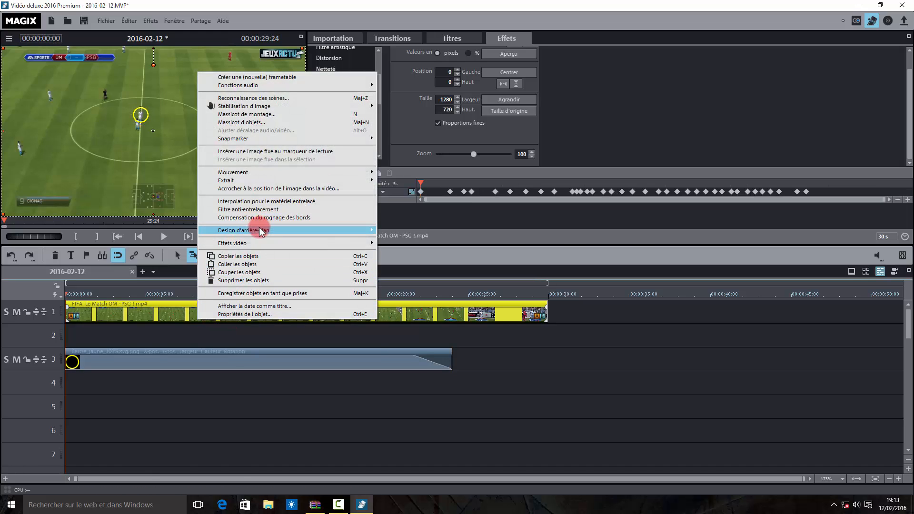
pyautogui.moveTo(259, 245)
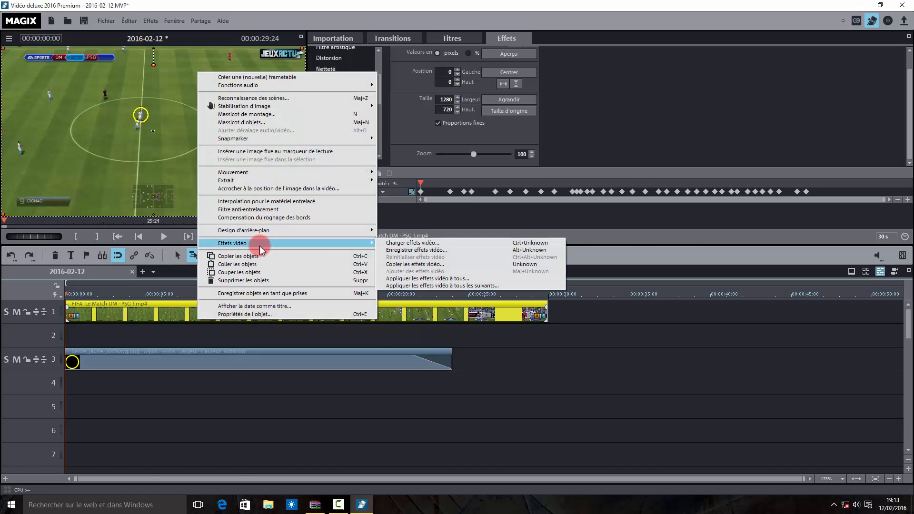
pyautogui.click(269, 257)
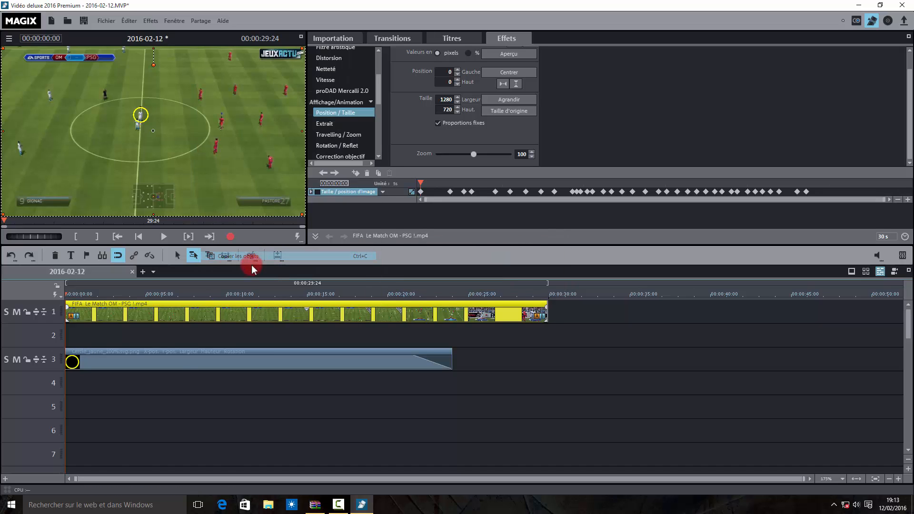
pyautogui.click(143, 271)
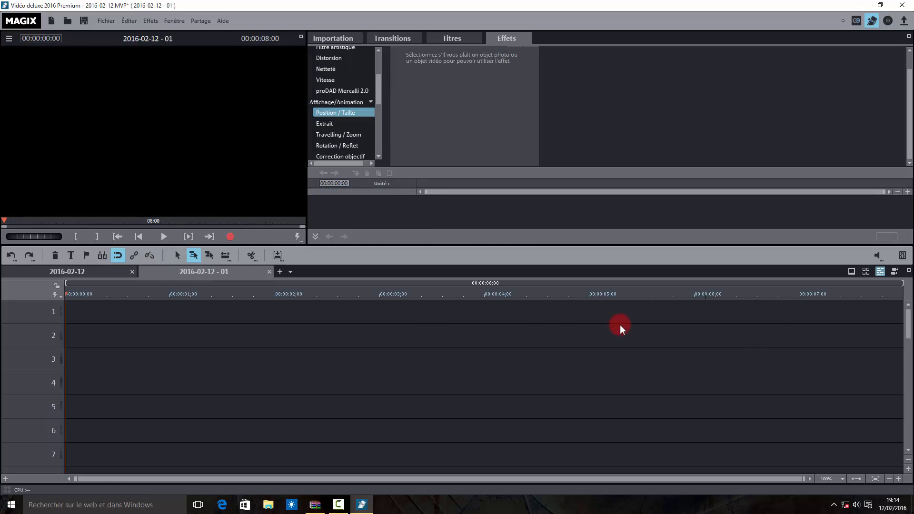
pyautogui.rightClick(130, 314)
pyautogui.click(234, 326)
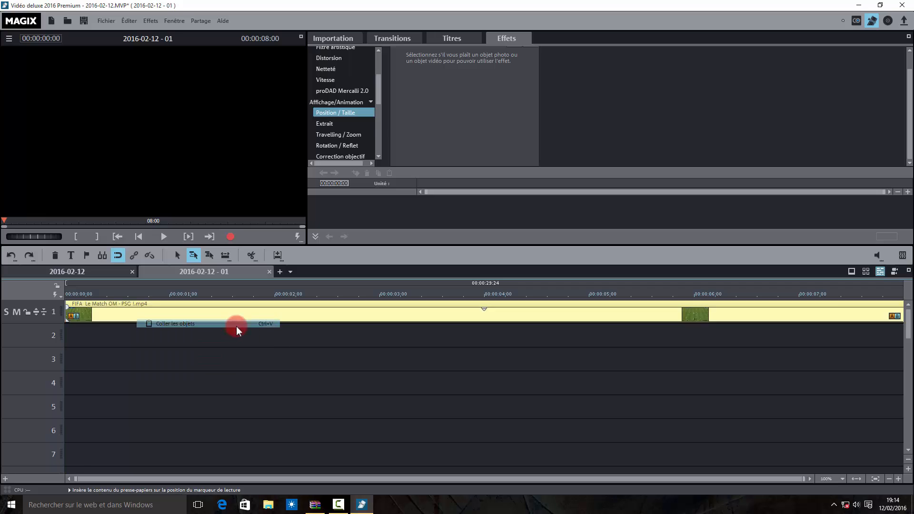
# - Add Cercle_jaune_100%.svg.png on track 2 from the start and extend it to the end of the match clip
pyautogui.click(333, 37)
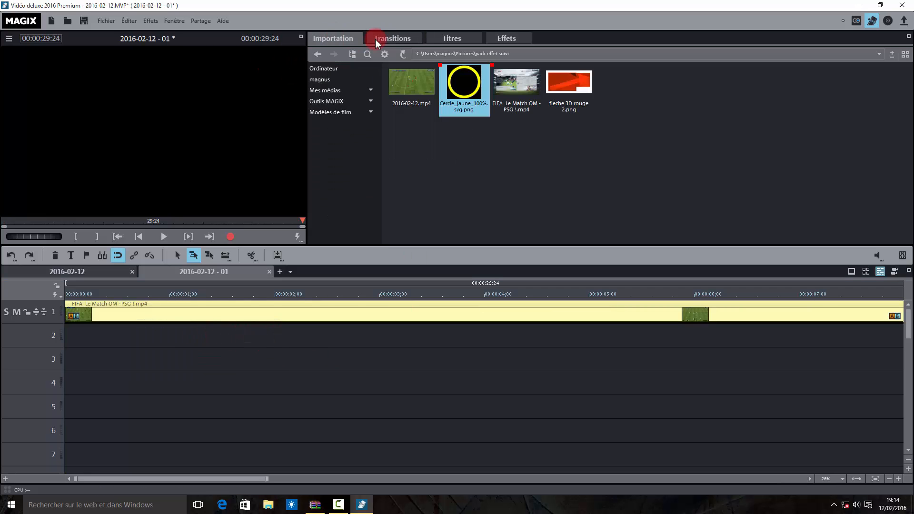
pyautogui.moveTo(453, 213); pyautogui.dragTo(143, 337)
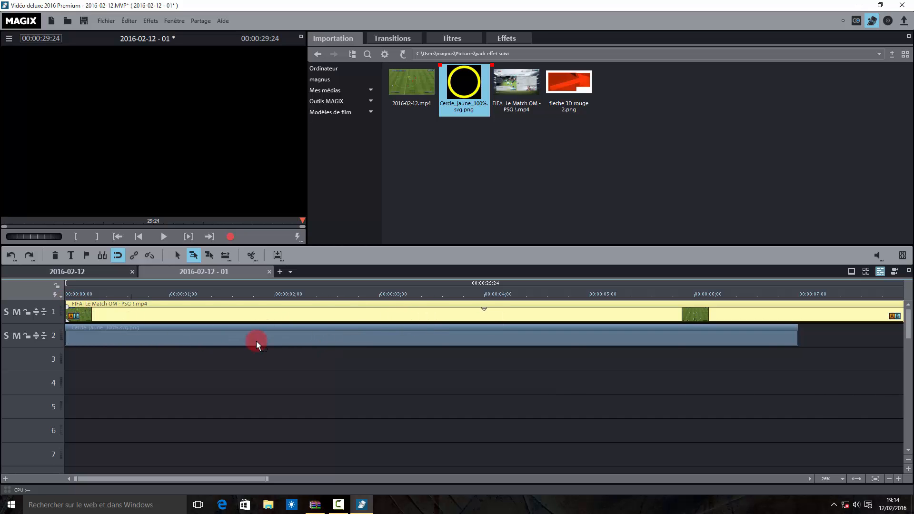
pyautogui.click(888, 479)
pyautogui.click(889, 479)
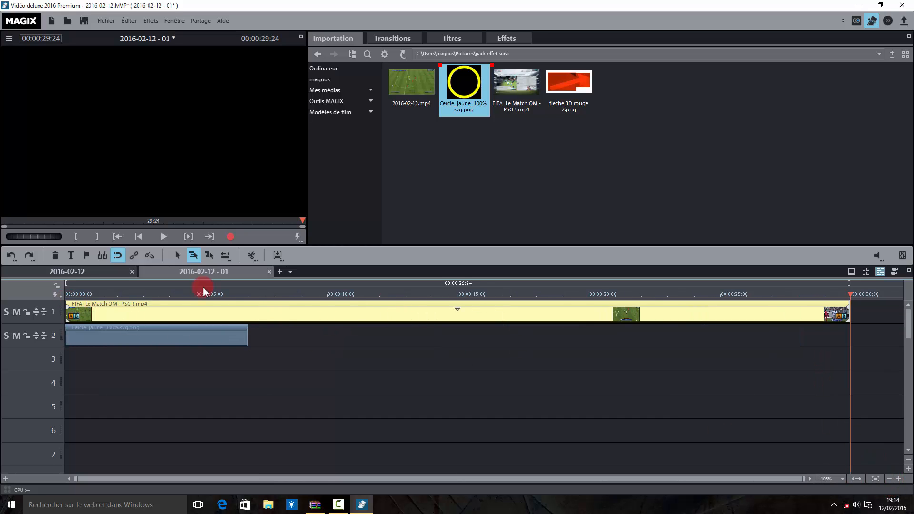
pyautogui.click(242, 339)
pyautogui.moveTo(246, 336); pyautogui.dragTo(850, 338)
# - Set the circle's zoom to 15 and place it at 812, 367 over the player in the centre circle at 00:00:00:10
pyautogui.click(513, 41)
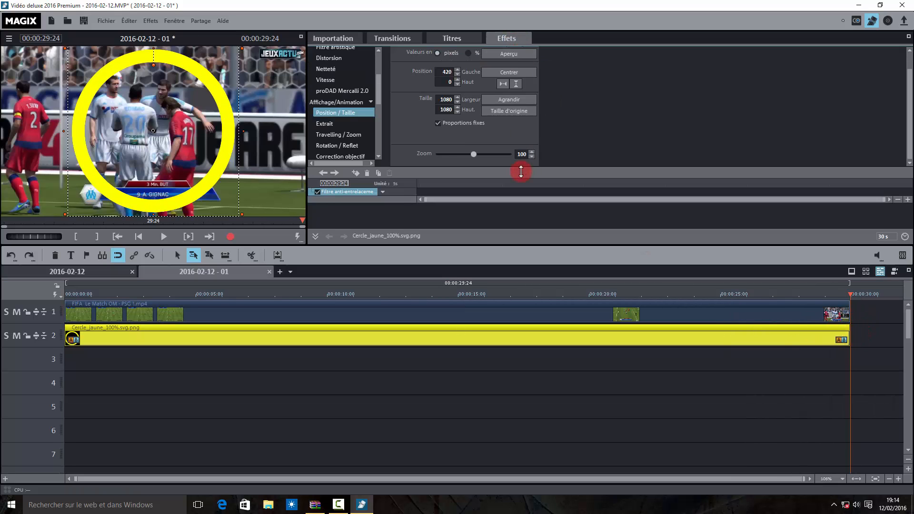
pyautogui.moveTo(474, 154); pyautogui.dragTo(446, 154)
pyautogui.click(137, 316)
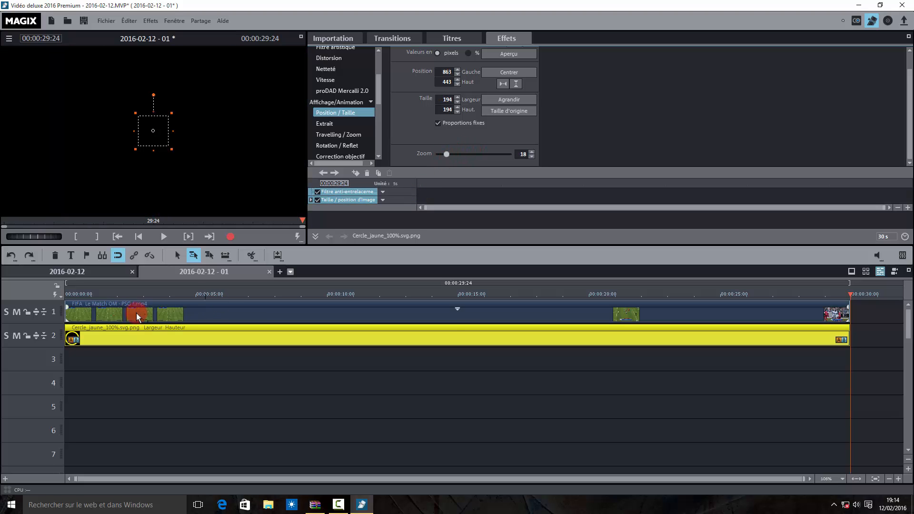
pyautogui.click(81, 294)
pyautogui.moveTo(77, 294); pyautogui.dragTo(76, 295)
pyautogui.moveTo(146, 129); pyautogui.dragTo(135, 113)
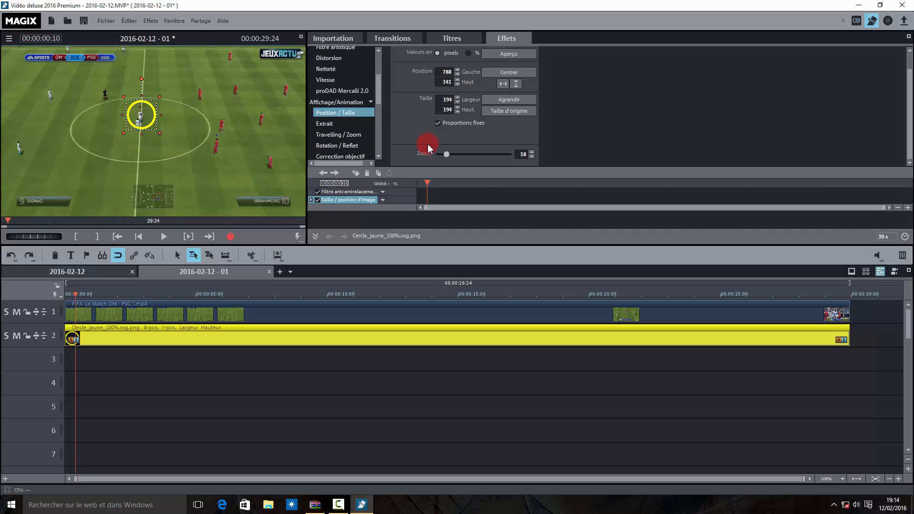
pyautogui.moveTo(442, 155); pyautogui.dragTo(444, 154)
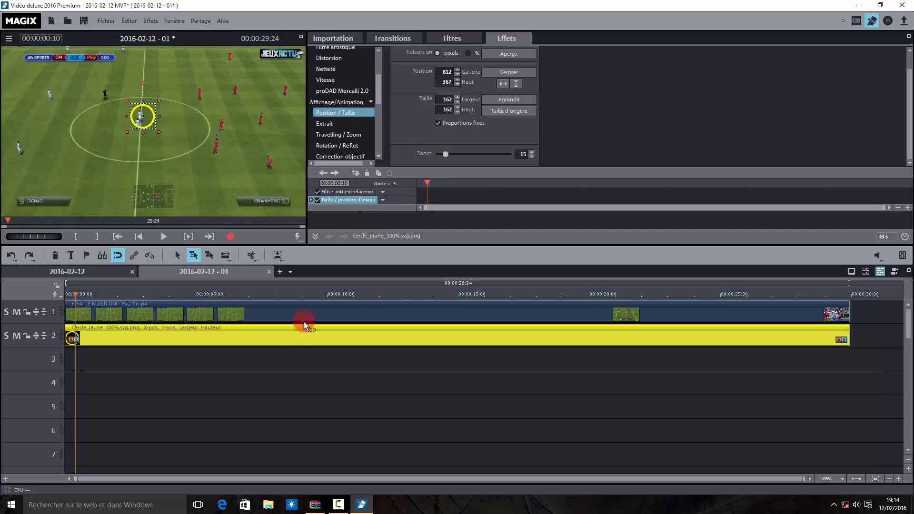
# - Attach the circle to the image position in the video so its movement is calculated automatically from a selected picture area
pyautogui.rightClick(273, 338)
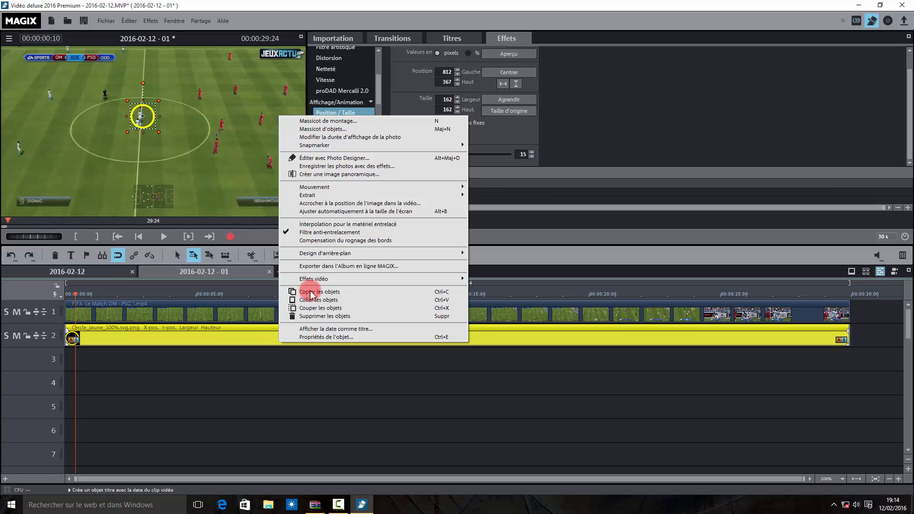
pyautogui.click(365, 203)
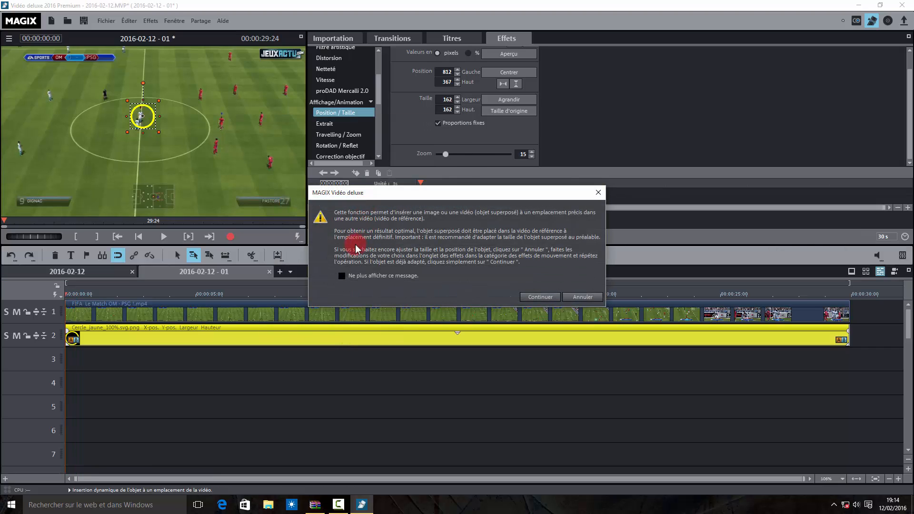
pyautogui.click(536, 299)
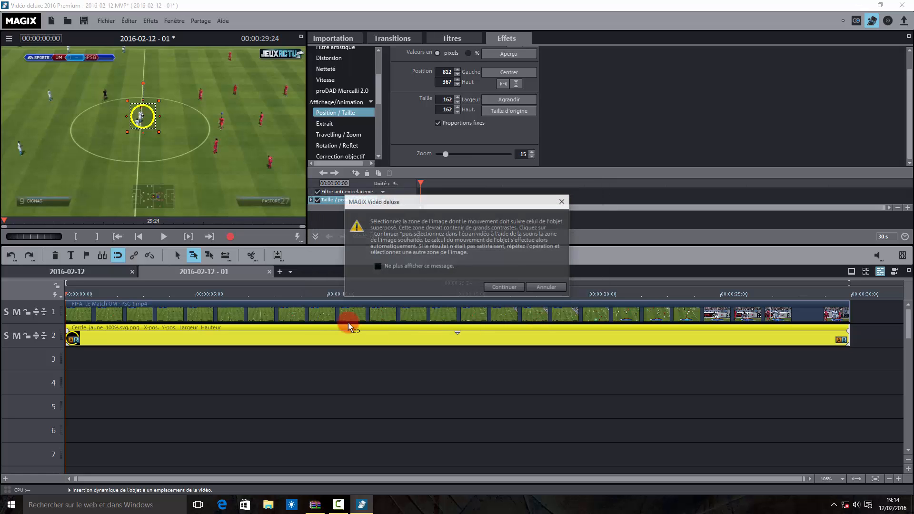
pyautogui.click(498, 289)
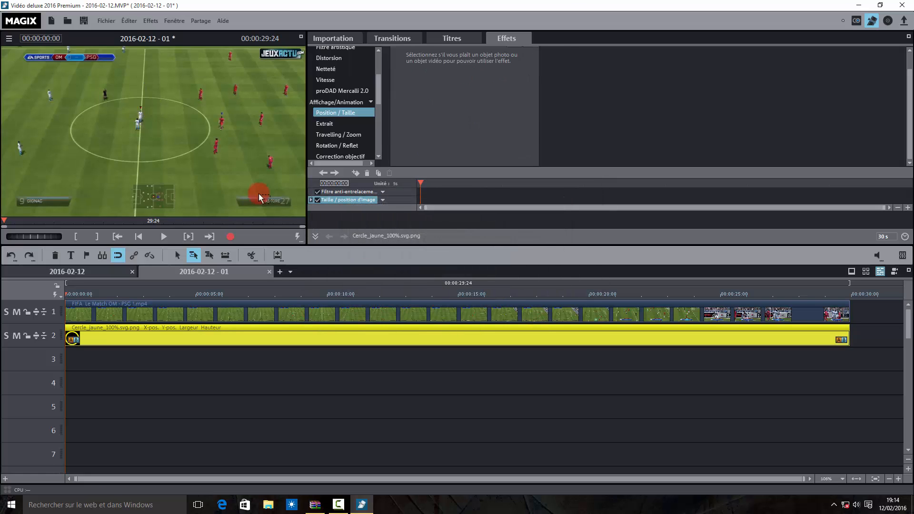
pyautogui.click(300, 37)
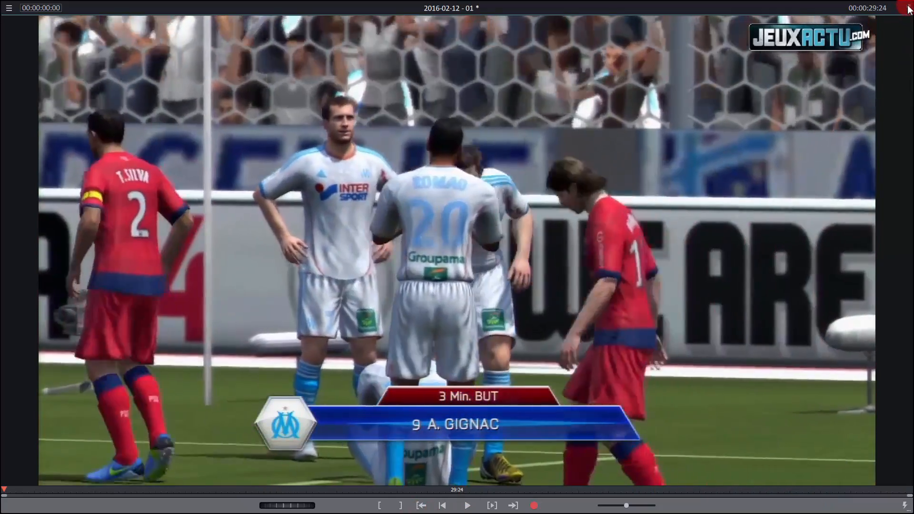
pyautogui.click(908, 8)
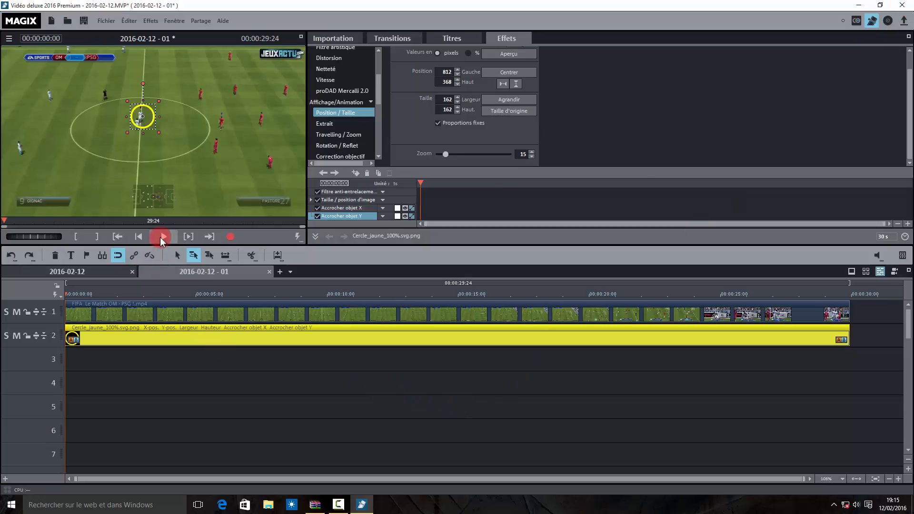
# - Play back the automatic tracking test and delete the 2016-02-12 - 01 movie
pyautogui.click(163, 235)
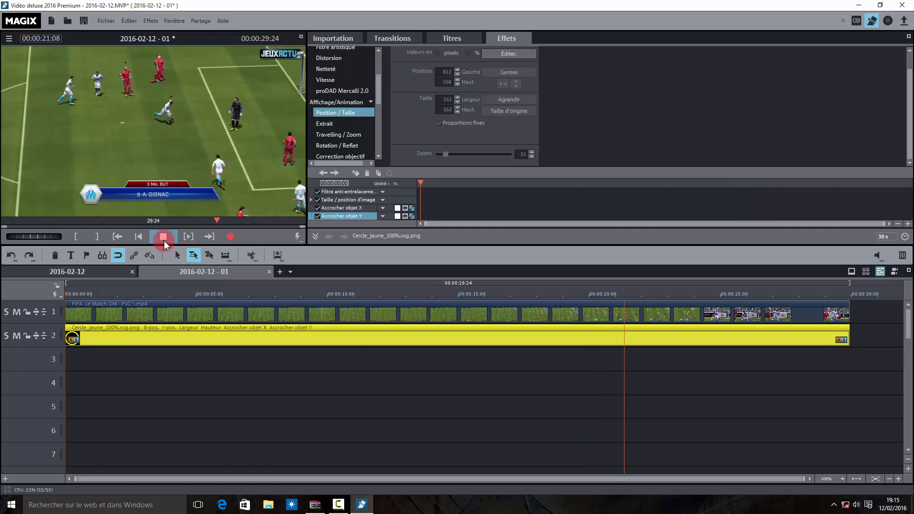
pyautogui.click(163, 237)
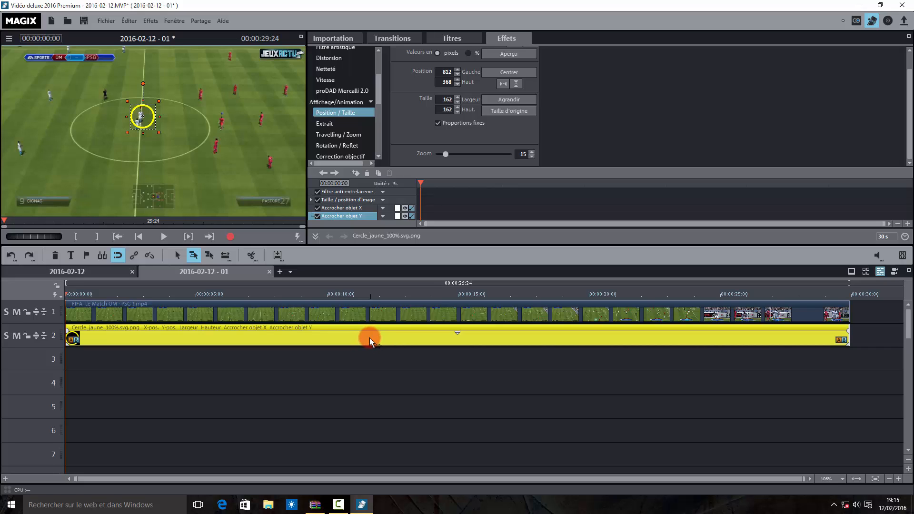
pyautogui.click(269, 271)
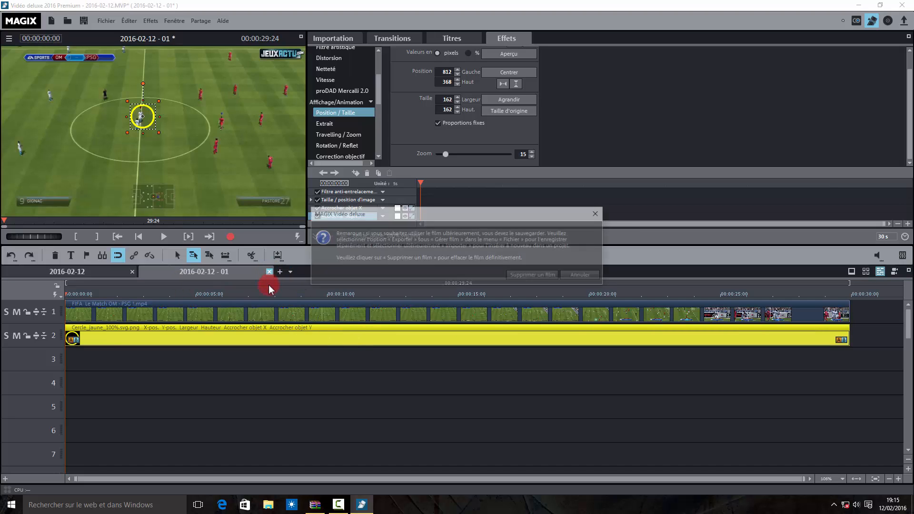
pyautogui.click(512, 275)
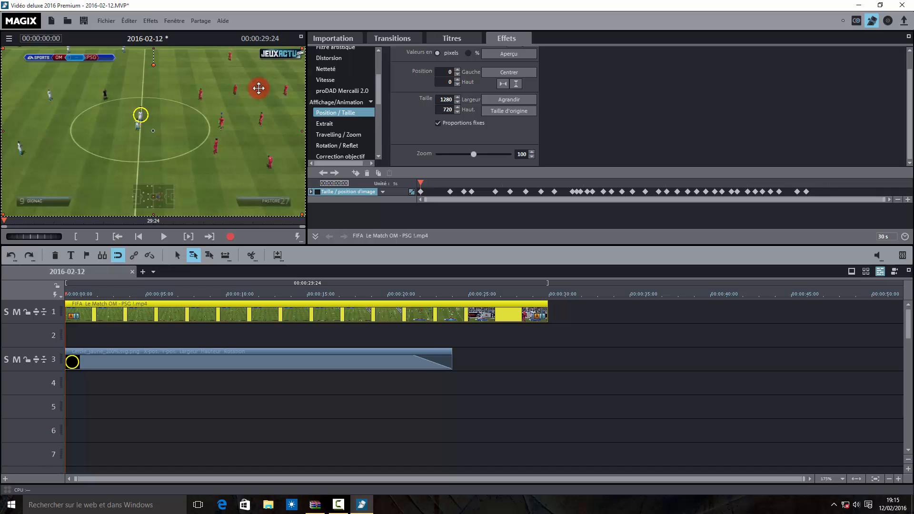
# - Play the 2016-02-12 movie from start to end to review the keyframed circle and its fade-out
pyautogui.click(162, 240)
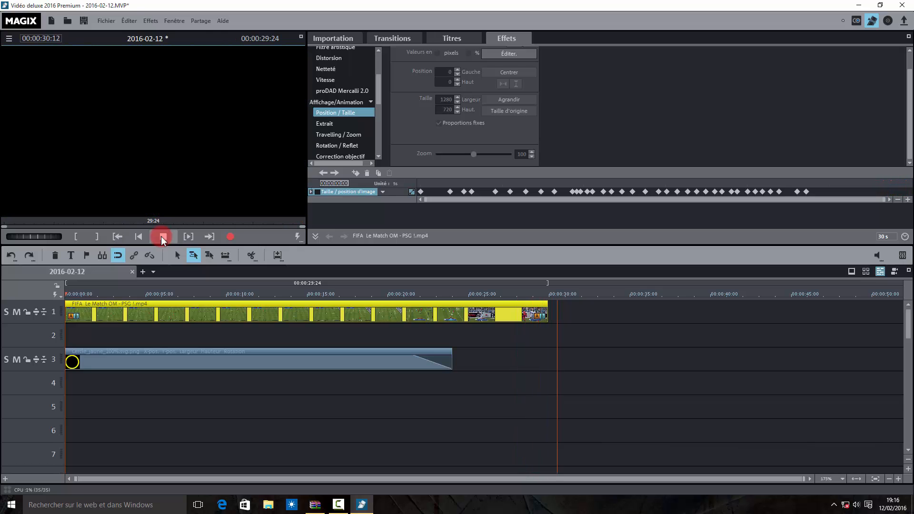
pyautogui.click(161, 236)
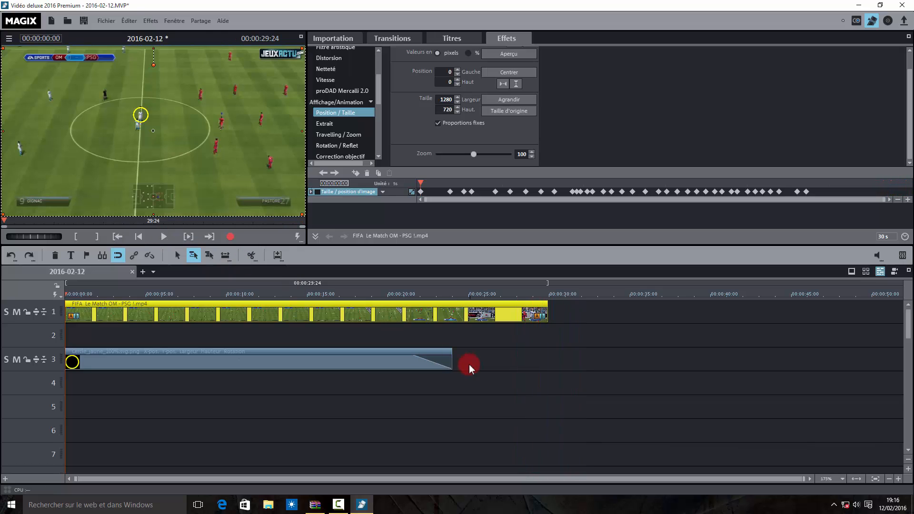